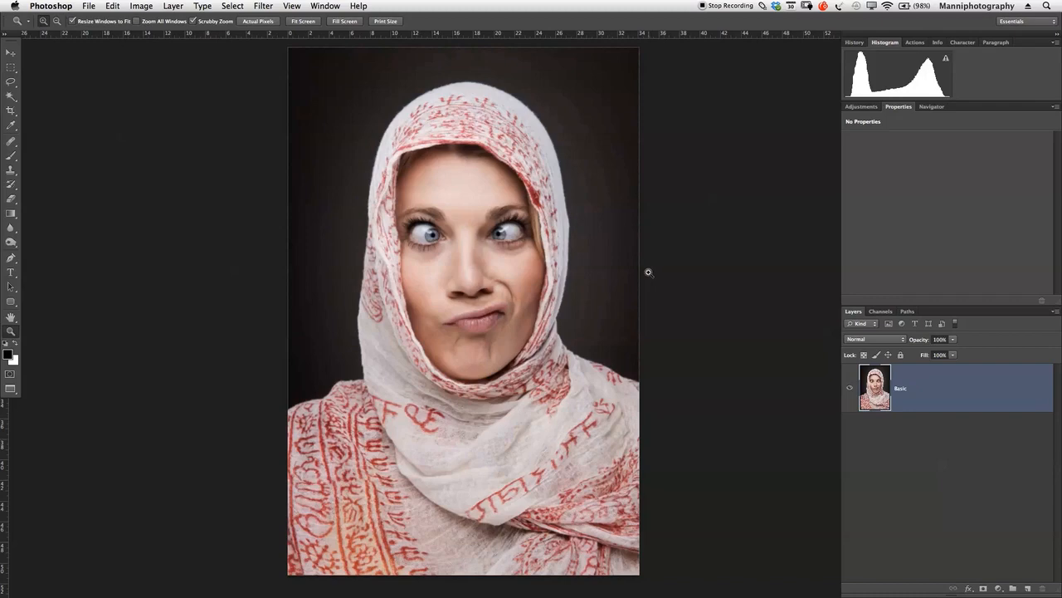
Add a new empty layer above the Basic layer and select the entire canvas.
{"action": "key", "text": "F1"}
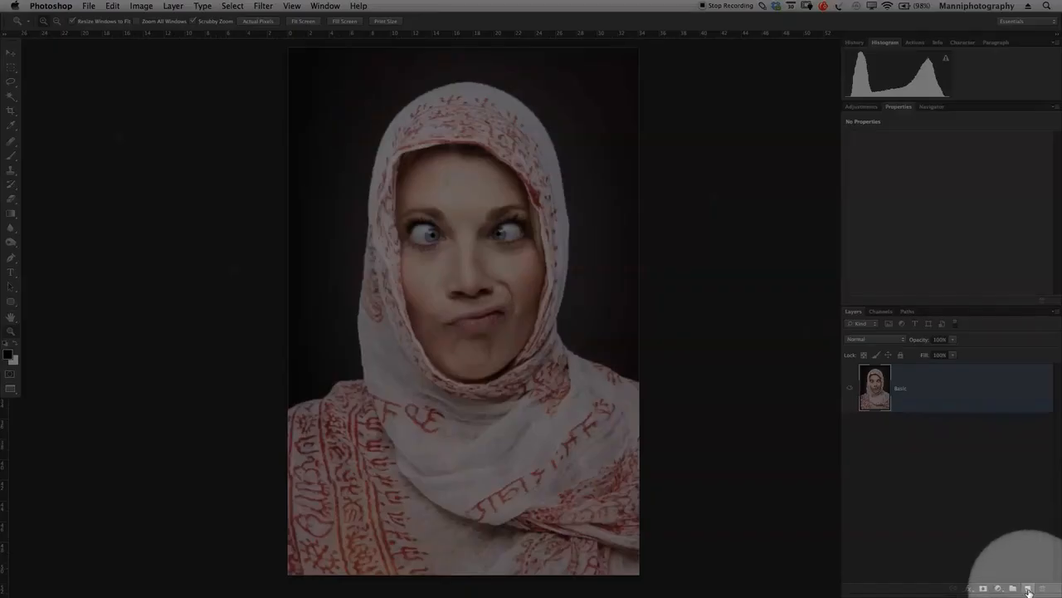
{"action": "left_click", "coordinate": [1028, 587]}
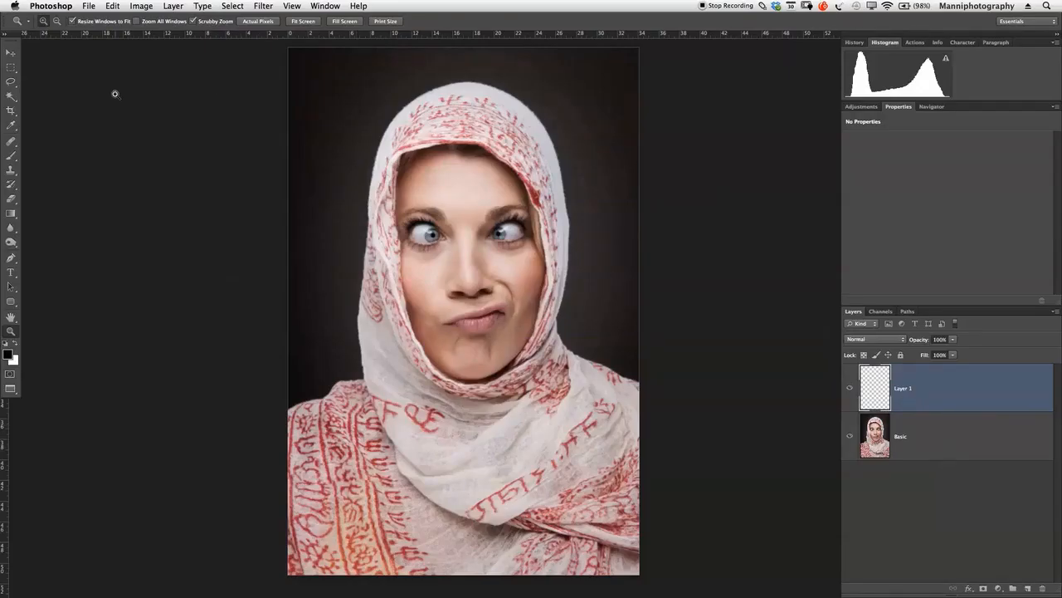
{"action": "key", "text": "F1"}
{"action": "left_click", "coordinate": [11, 67]}
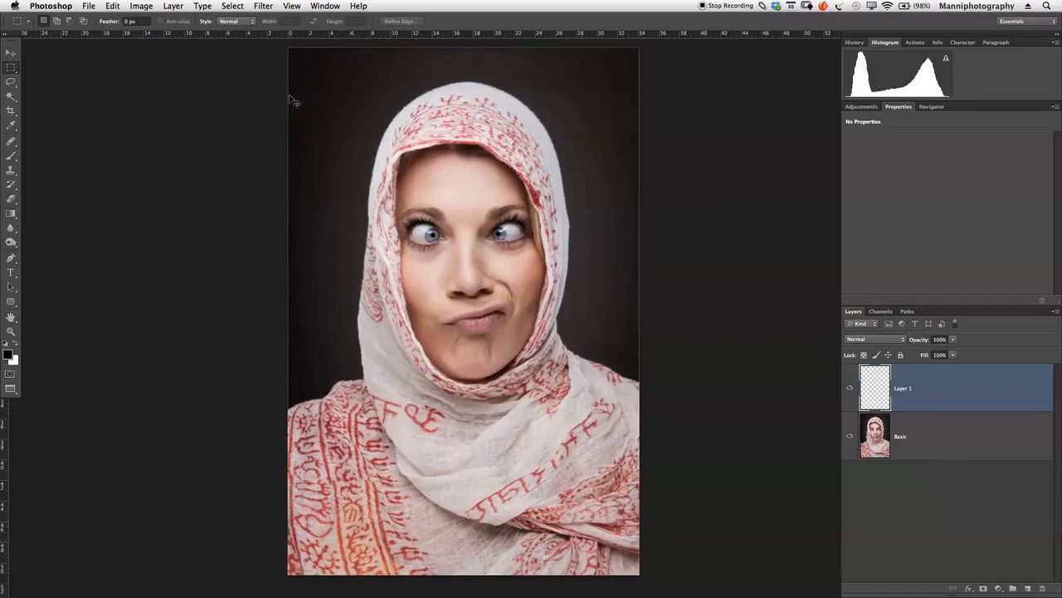
{"action": "key", "text": "super+a"}
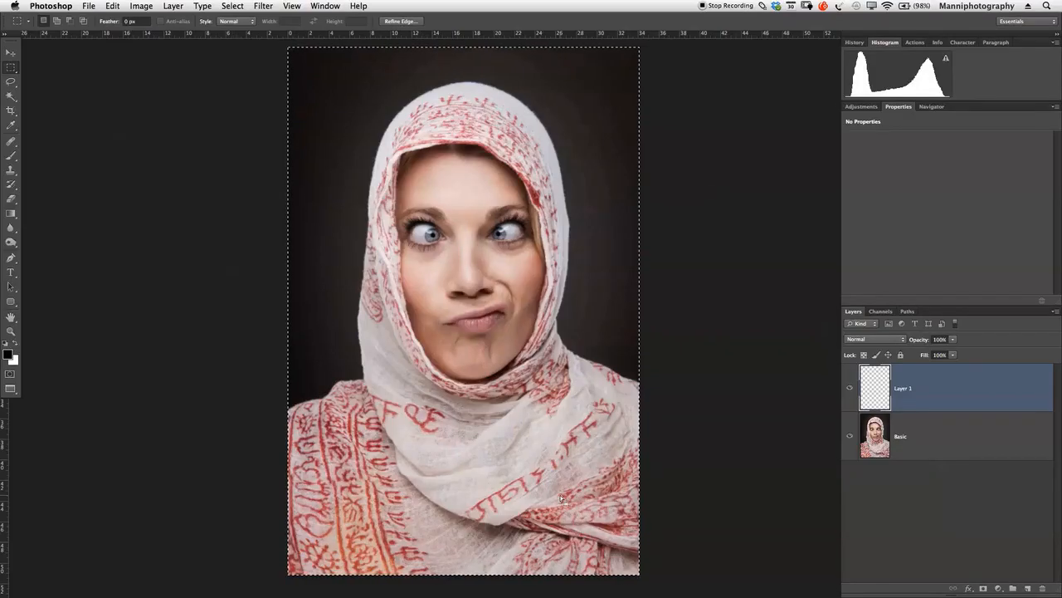
Fill the selection on the new layer with 50% Gray in Normal mode at 100% opacity, and clear the selection.
{"action": "right_click", "coordinate": [483, 183]}
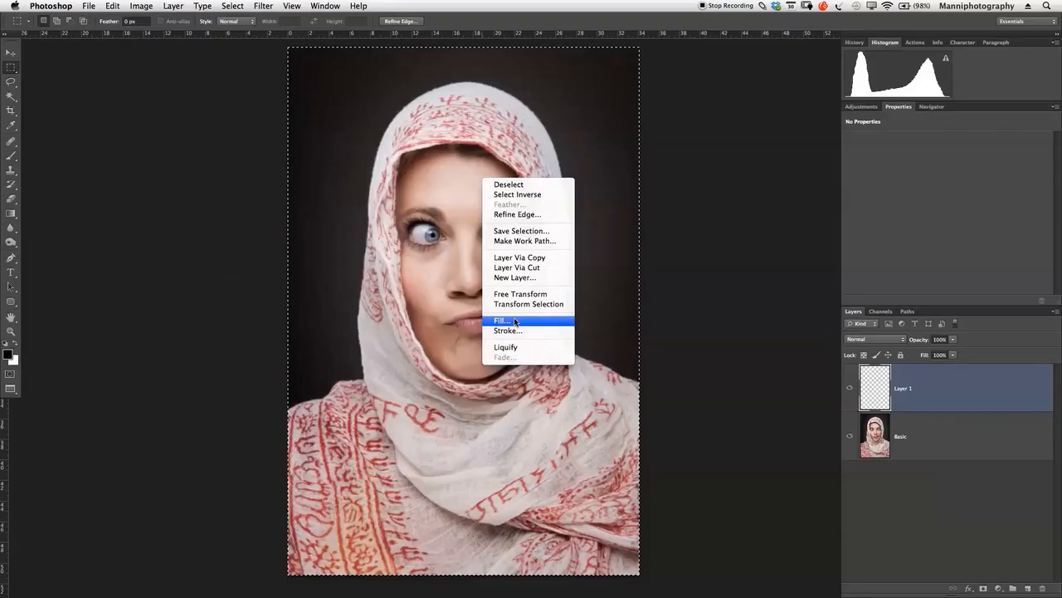
{"action": "left_click", "coordinate": [516, 321]}
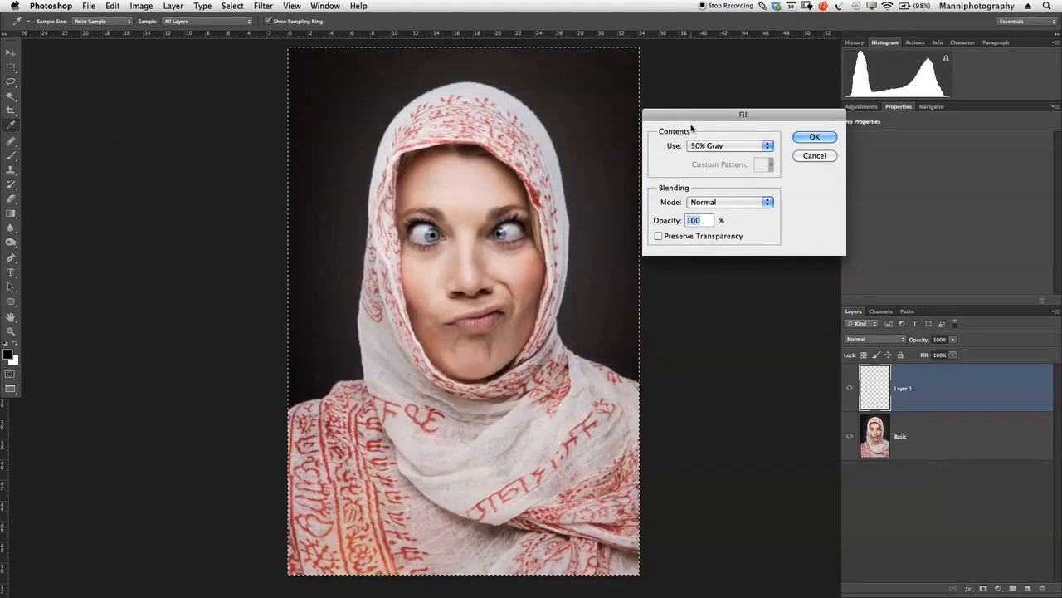
{"action": "left_click_drag", "start_coordinate": [691, 116], "coordinate": [705, 93]}
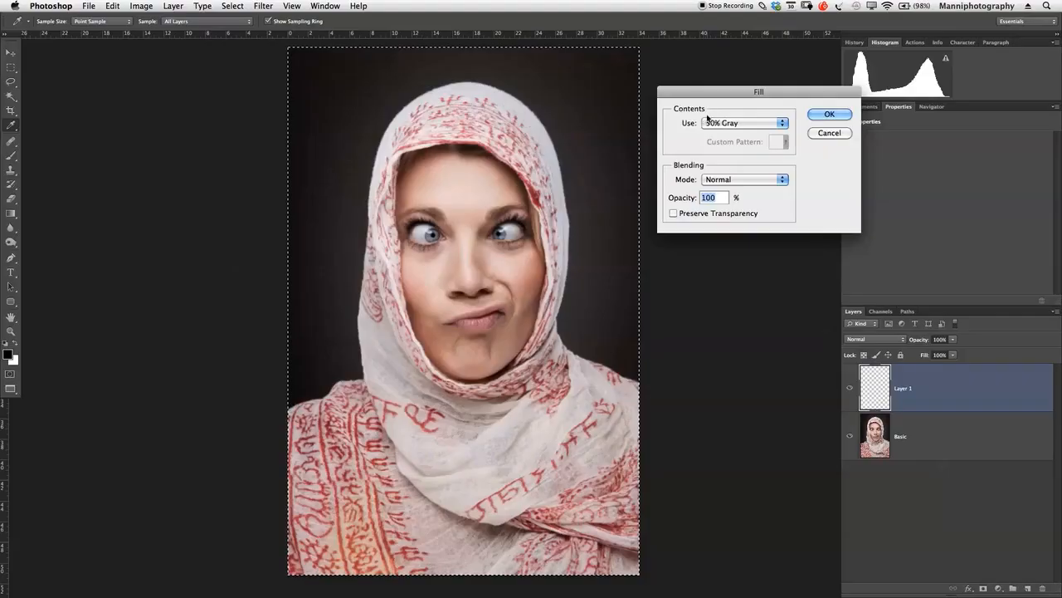
{"action": "left_click", "coordinate": [725, 123]}
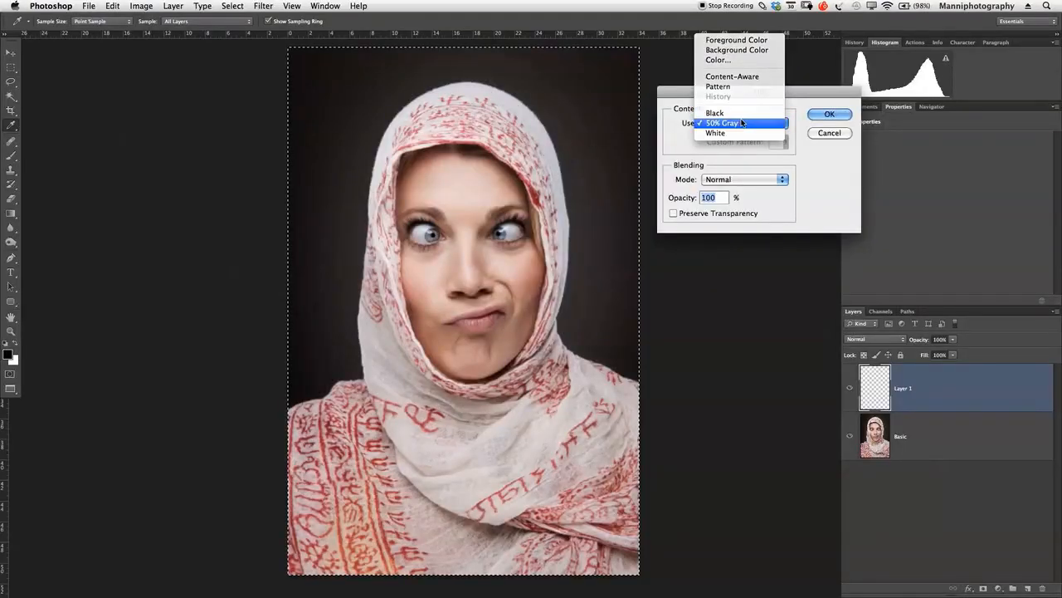
{"action": "left_click", "coordinate": [733, 123]}
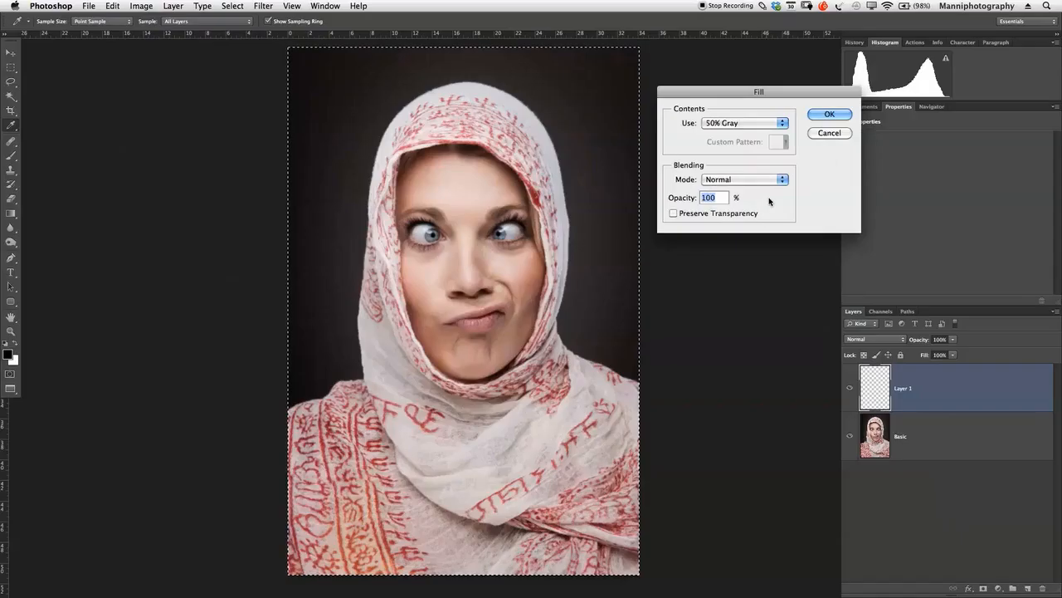
{"action": "left_click", "coordinate": [829, 114]}
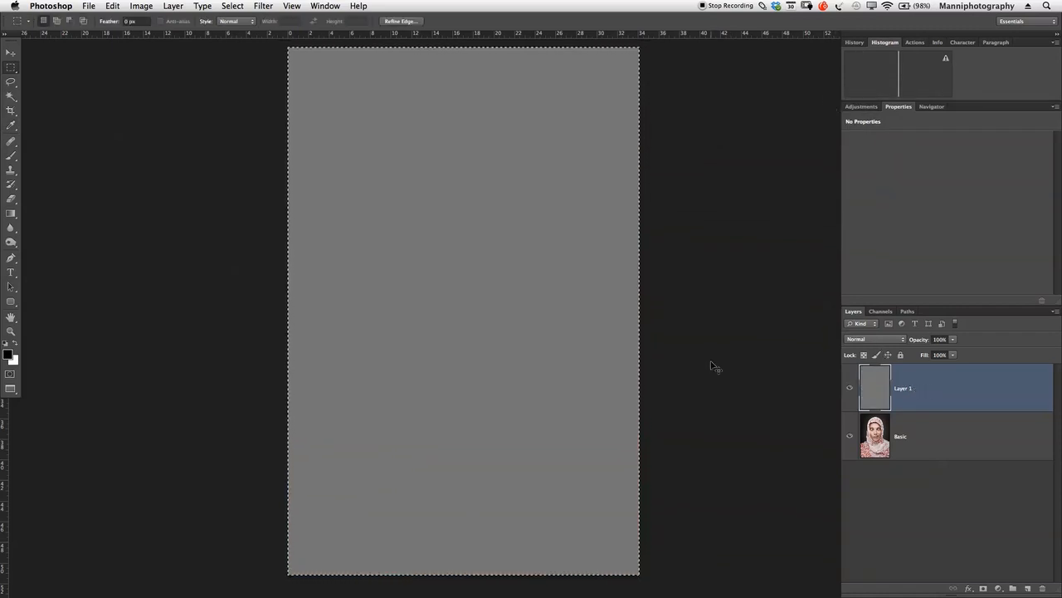
{"action": "key", "text": "super+d"}
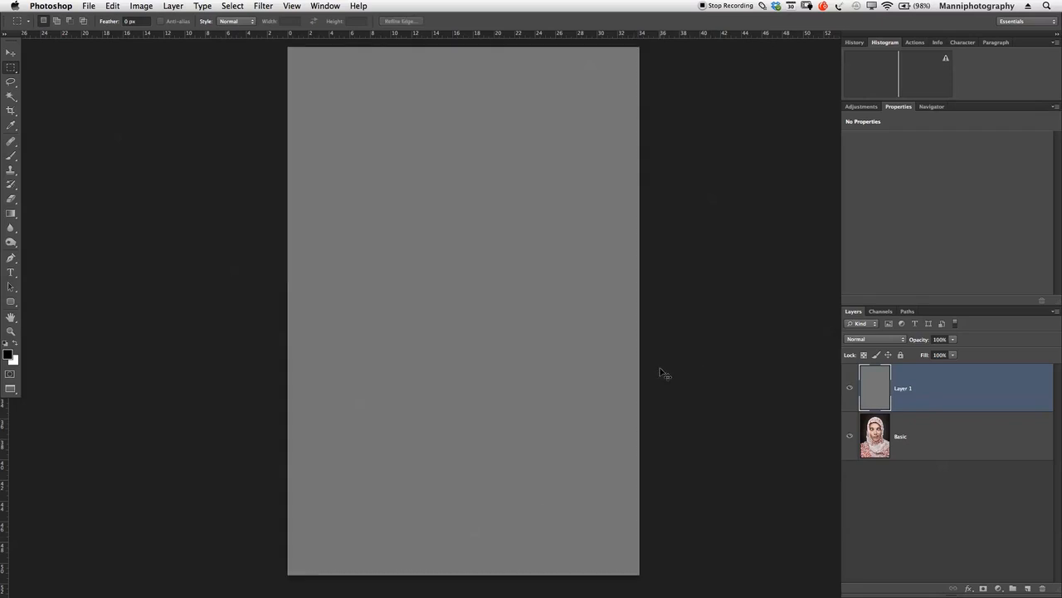
Duplicate the gray layer, naming the copy "Hard" and the original "Soft".
{"action": "key", "text": "super+j"}
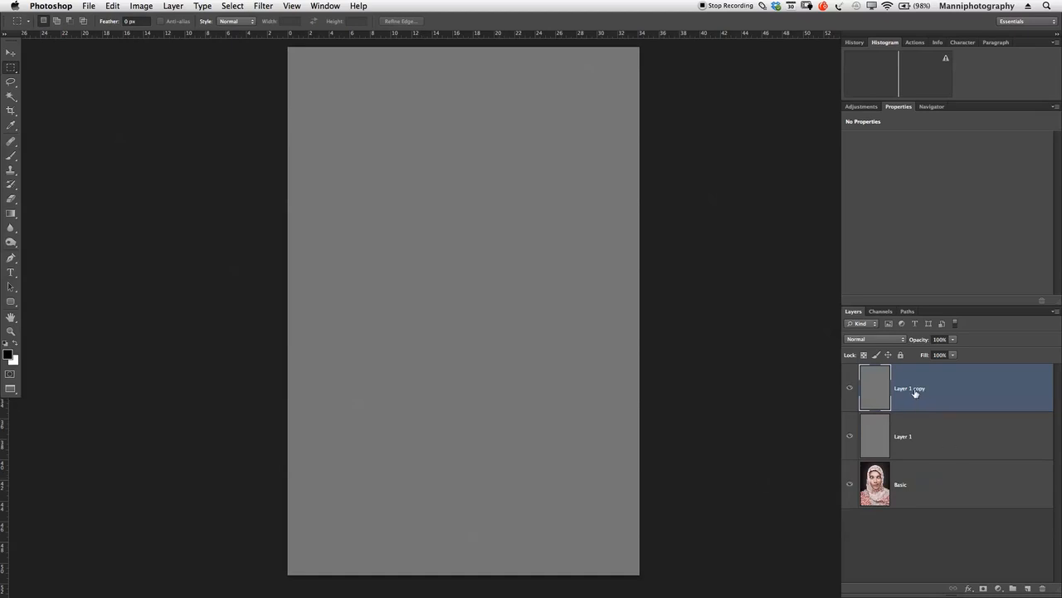
{"action": "double_click", "coordinate": [917, 391]}
{"action": "type", "text": "Ha"}
{"action": "key", "text": "Return"}
{"action": "double_click", "coordinate": [903, 435]}
{"action": "type", "text": "S"}
{"action": "key", "text": "Return"}
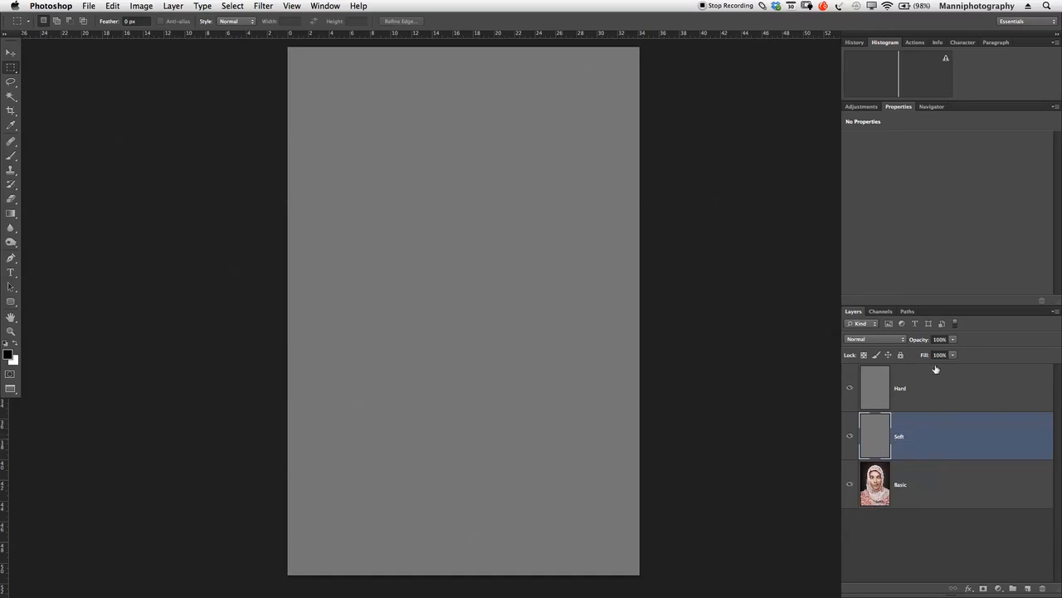
Set the Hard layer's blend mode to Overlay and the Soft layer's blend mode to Soft Light.
{"action": "left_click", "coordinate": [935, 374]}
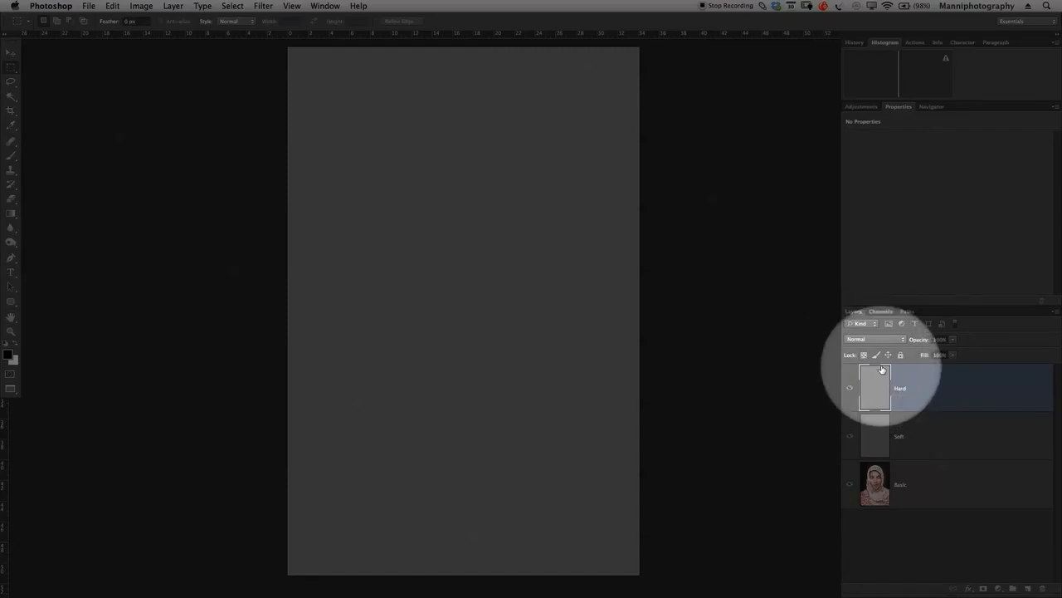
{"action": "left_click", "coordinate": [879, 341]}
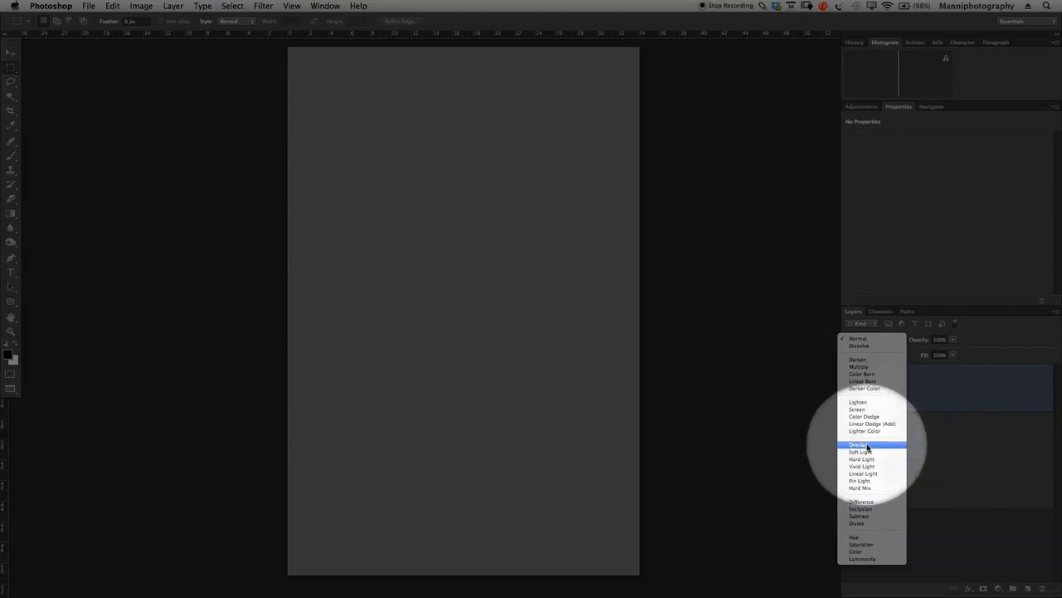
{"action": "left_click", "coordinate": [865, 447]}
{"action": "left_click", "coordinate": [905, 433]}
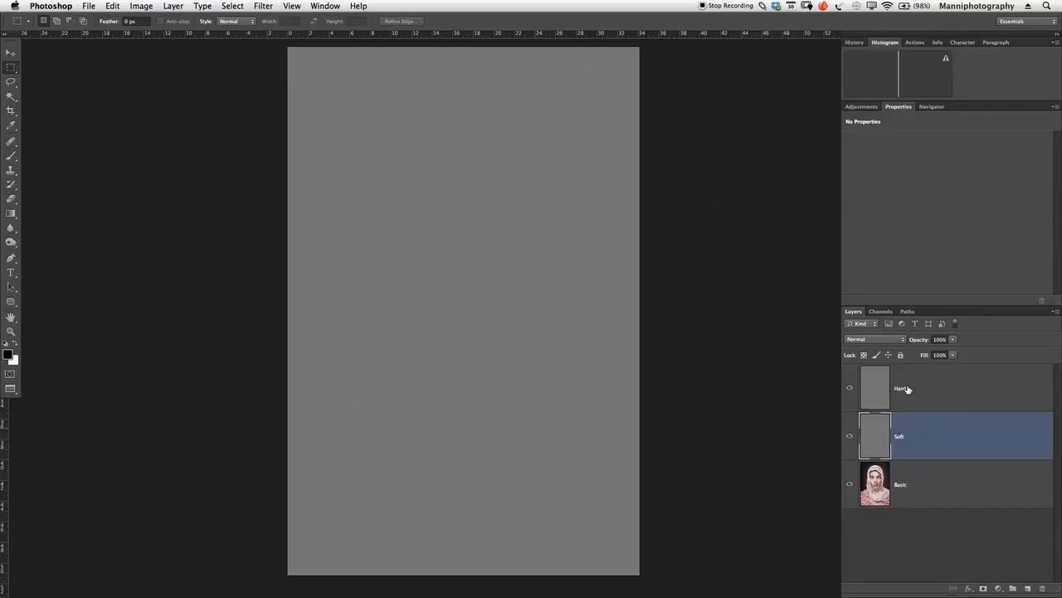
{"action": "left_click", "coordinate": [882, 338]}
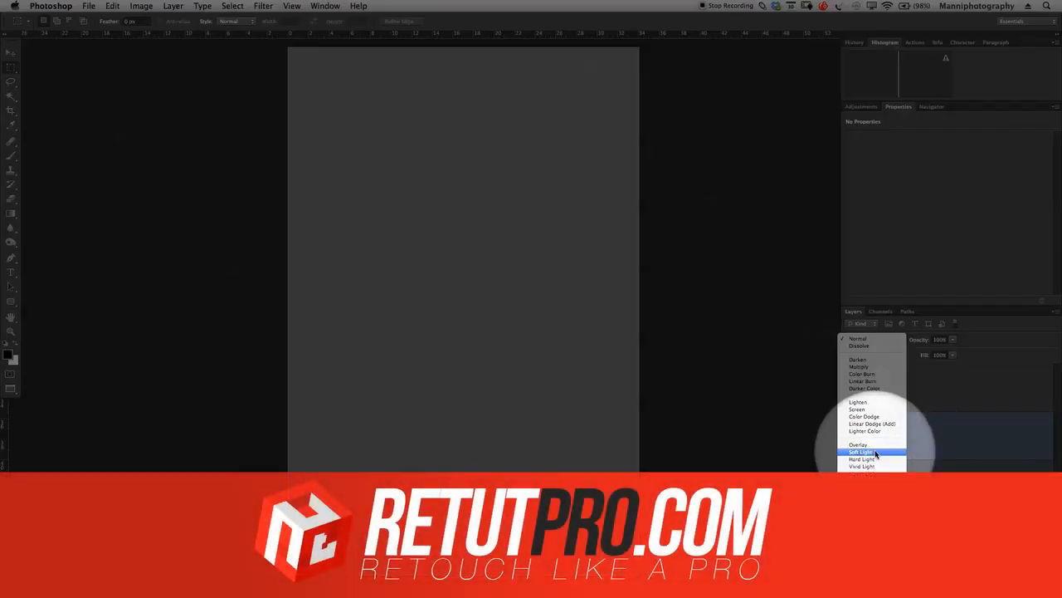
{"action": "left_click", "coordinate": [875, 453]}
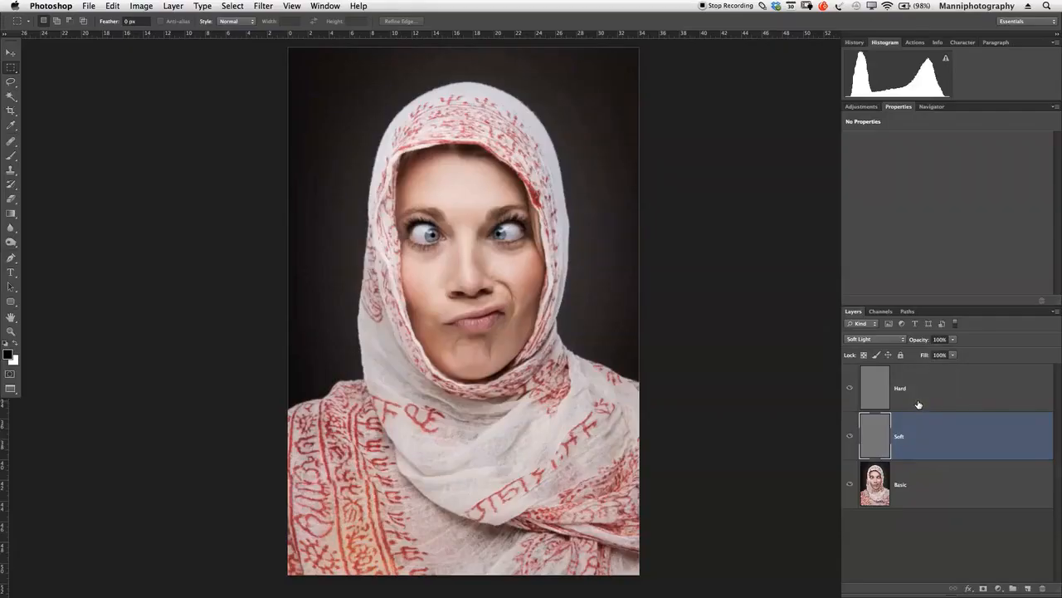
Group the Hard and Soft layers, name the group "Dodge & Burn 1" and expand it.
{"action": "left_click", "coordinate": [929, 401], "text": "shift"}
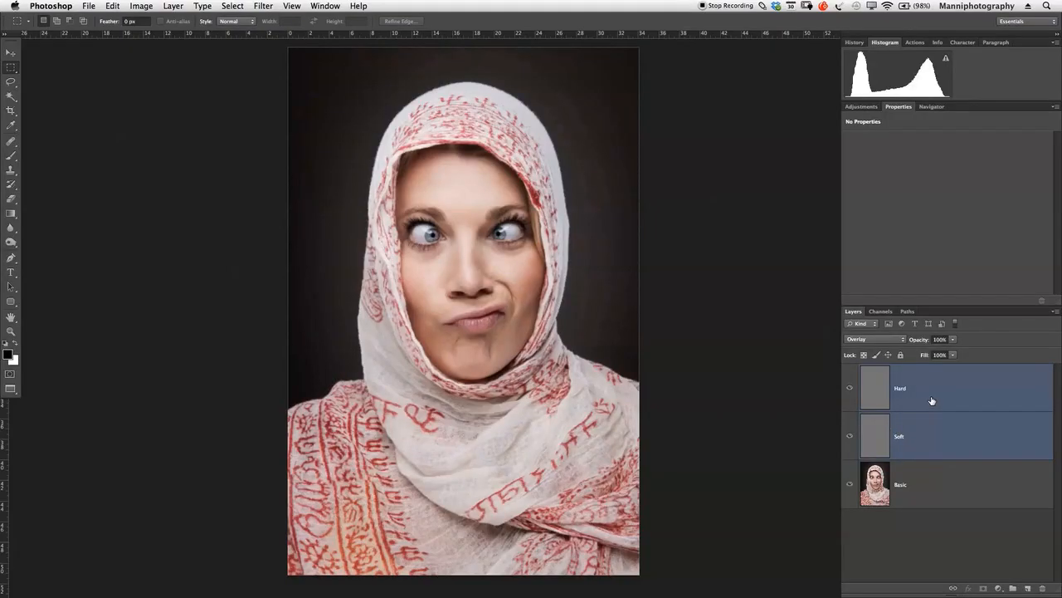
{"action": "key", "text": "super+g"}
{"action": "double_click", "coordinate": [893, 370]}
{"action": "type", "text": "Dodge & Burn G"}
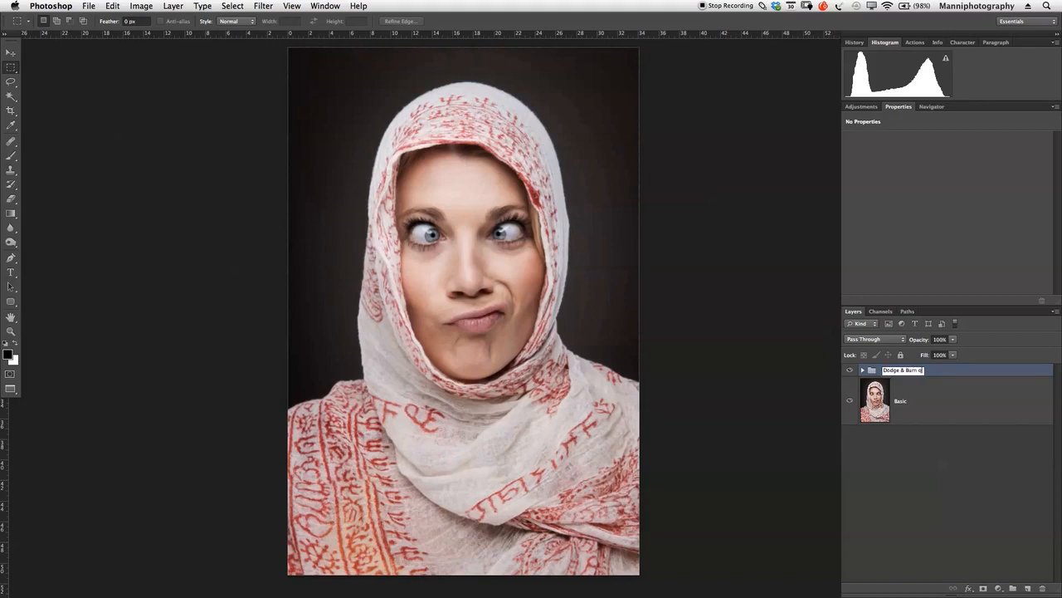
{"action": "key", "text": "Return"}
{"action": "left_click", "coordinate": [863, 370]}
Prepare the Brush tool at 7% opacity for painting on the Hard layer over the face.
{"action": "left_click", "coordinate": [931, 405]}
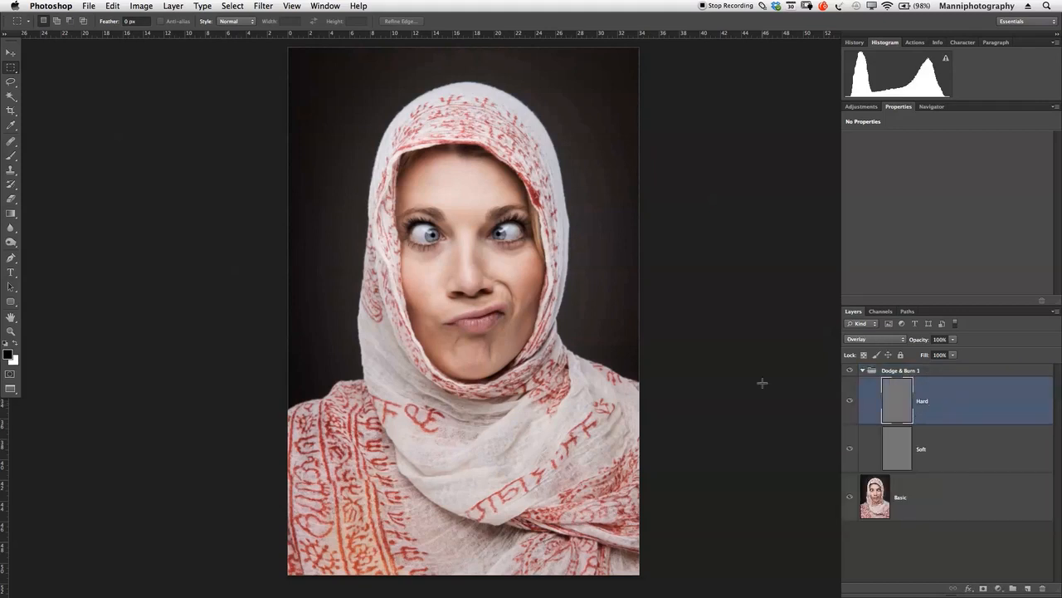
{"action": "key", "text": "z"}
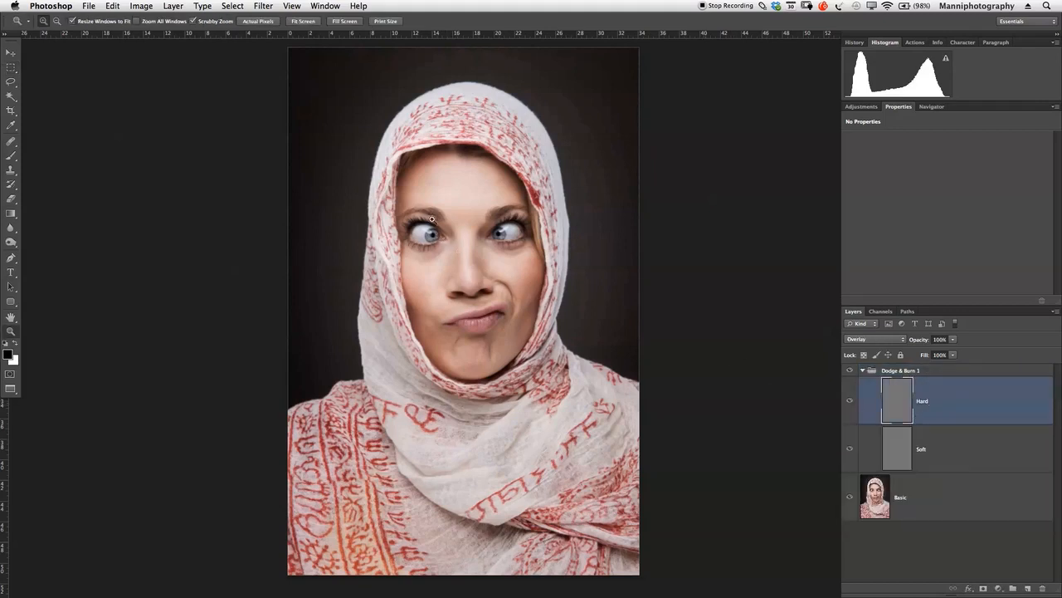
{"action": "left_click", "coordinate": [468, 224]}
{"action": "left_click_drag", "start_coordinate": [617, 325], "coordinate": [564, 307]}
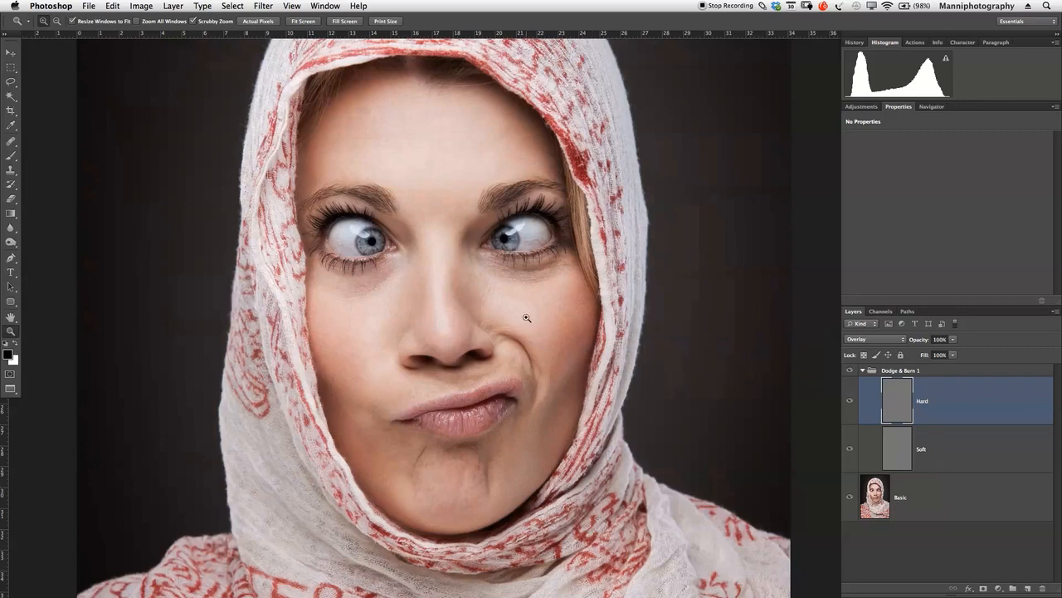
{"action": "left_click_drag", "start_coordinate": [498, 323], "coordinate": [494, 306]}
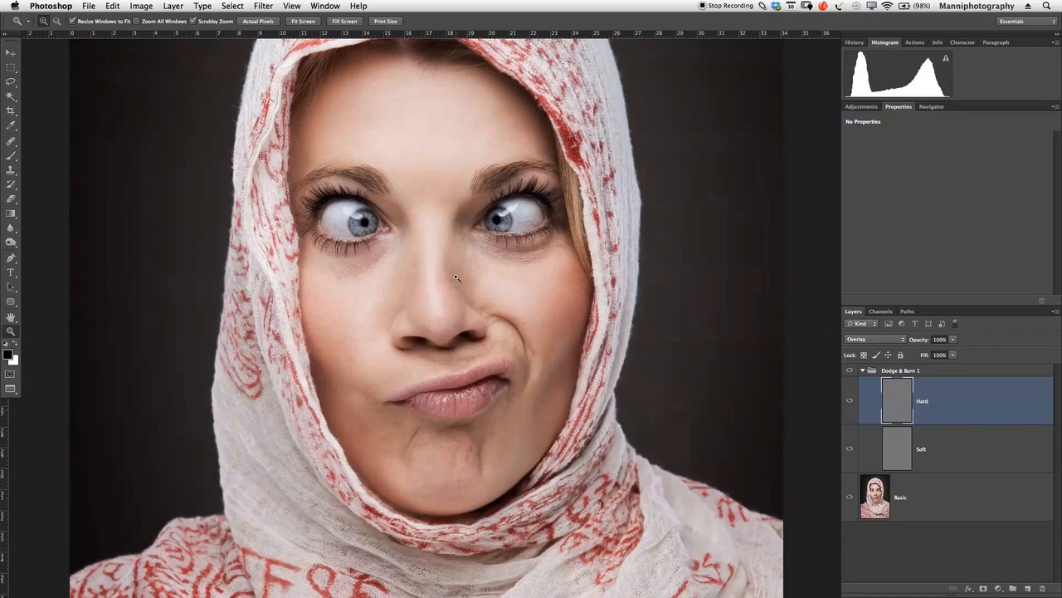
{"action": "key", "text": "b"}
{"action": "left_click", "coordinate": [208, 22]}
{"action": "left_click_drag", "start_coordinate": [216, 29], "coordinate": [258, 39]}
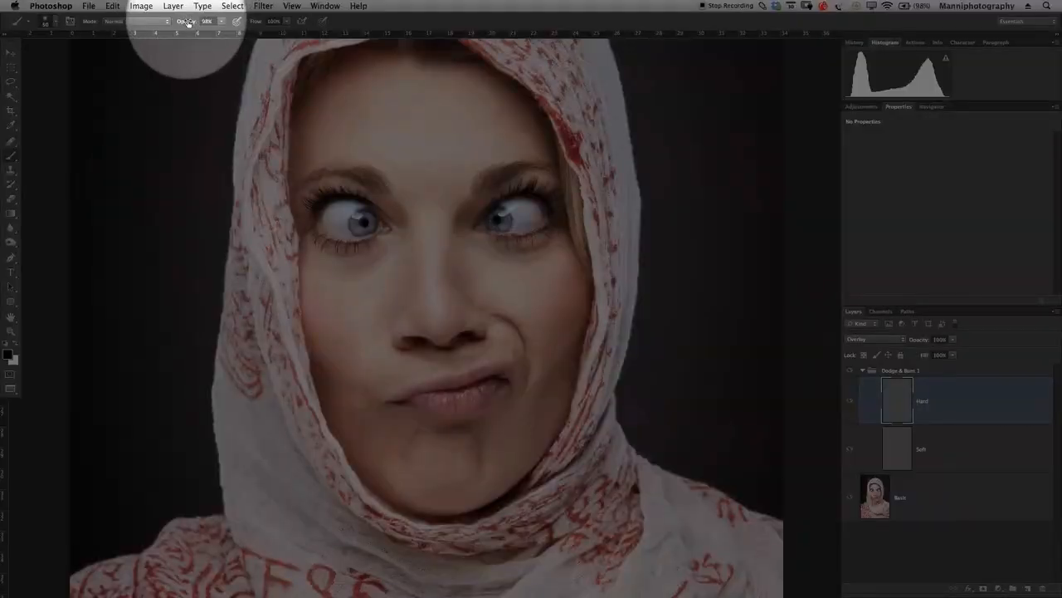
{"action": "left_click_drag", "start_coordinate": [187, 24], "coordinate": [145, 30]}
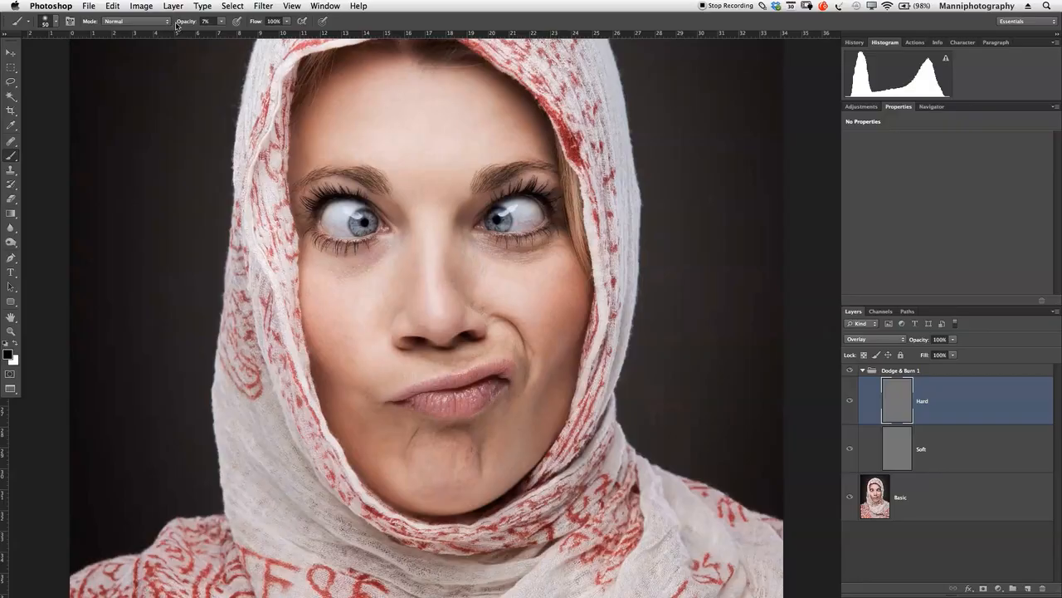
{"action": "key", "text": "F1"}
{"action": "key", "text": "F1"}
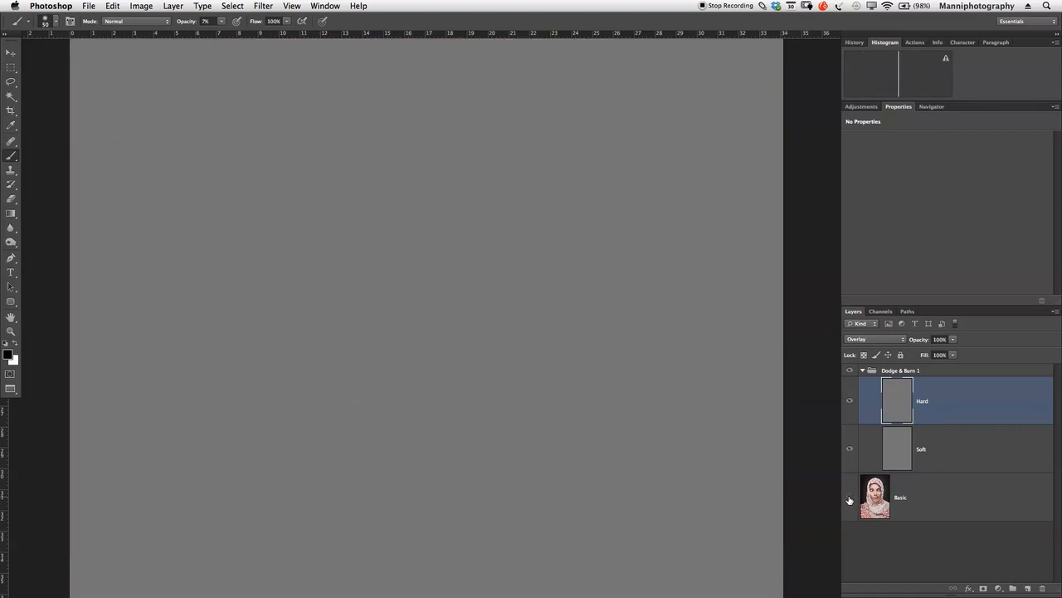
Hide the Basic layer and paint black and white test strokes at 95% brush opacity on the Hard layer.
{"action": "left_click", "coordinate": [849, 499]}
{"action": "key", "text": "x"}
{"action": "key", "text": "x"}
{"action": "key", "text": "9"}
{"action": "key", "text": "5"}
{"action": "mouse_move", "coordinate": [382, 281]}
{"action": "left_mouse_down"}
{"action": "mouse_move", "coordinate": [408, 295]}
{"action": "mouse_move", "coordinate": [482, 296]}
{"action": "left_mouse_up"}
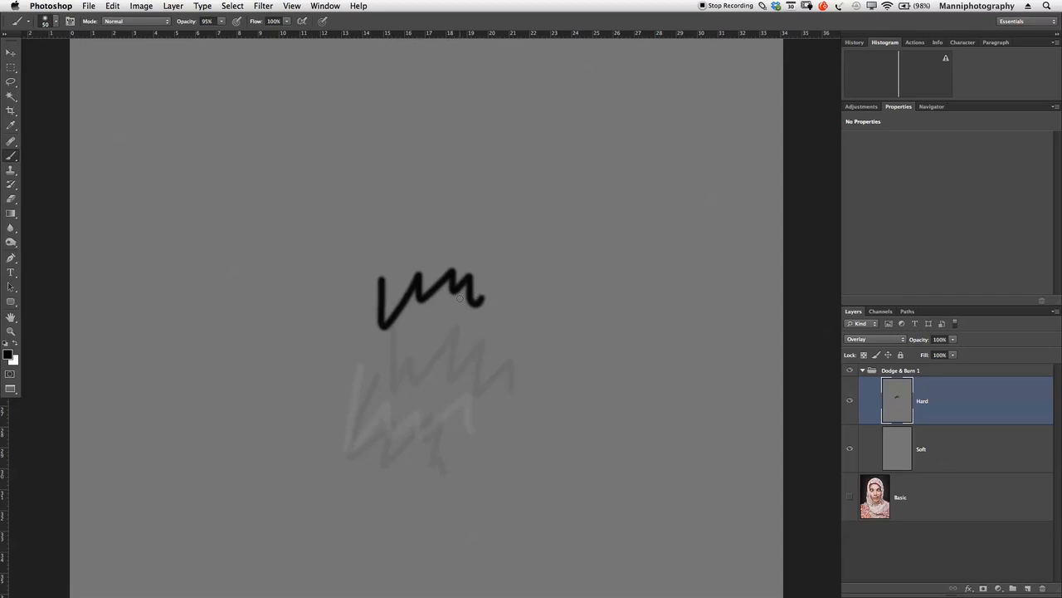
{"action": "key", "text": "x"}
{"action": "mouse_move", "coordinate": [393, 259]}
{"action": "left_mouse_down"}
{"action": "mouse_move", "coordinate": [447, 240]}
{"action": "mouse_move", "coordinate": [512, 258]}
{"action": "mouse_move", "coordinate": [589, 282]}
{"action": "left_mouse_up"}
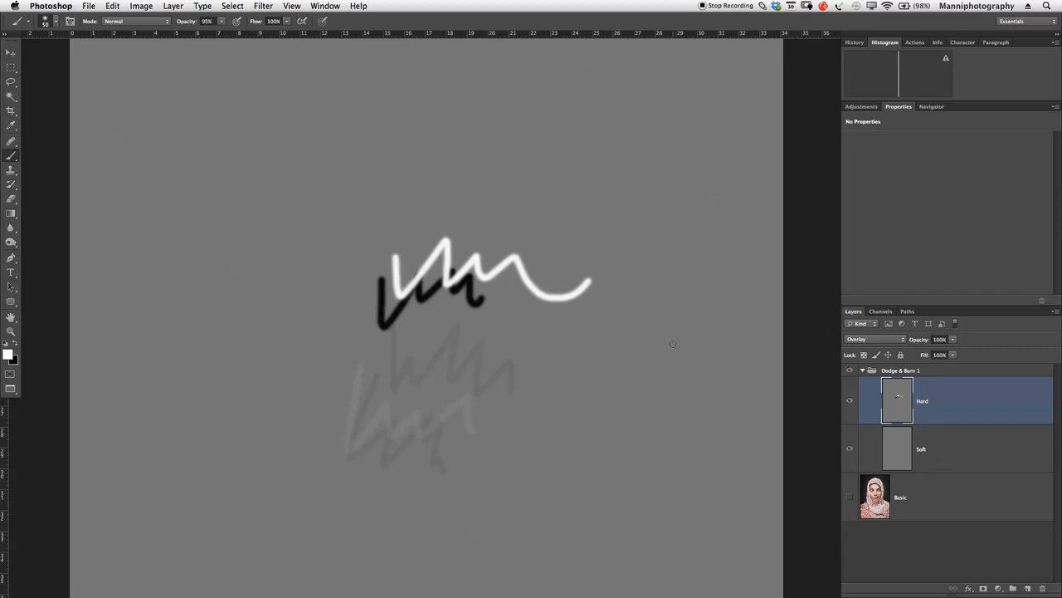
Revert the history to before the test strokes, reset the brush opacity to 7% and select the Hard layer.
{"action": "left_click", "coordinate": [857, 43]}
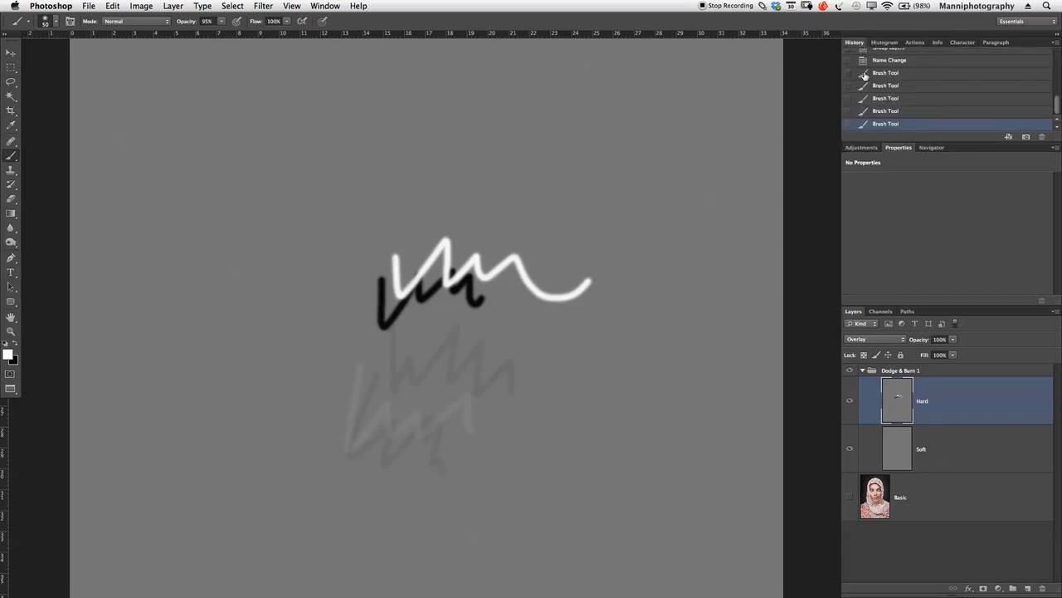
{"action": "left_click", "coordinate": [903, 63]}
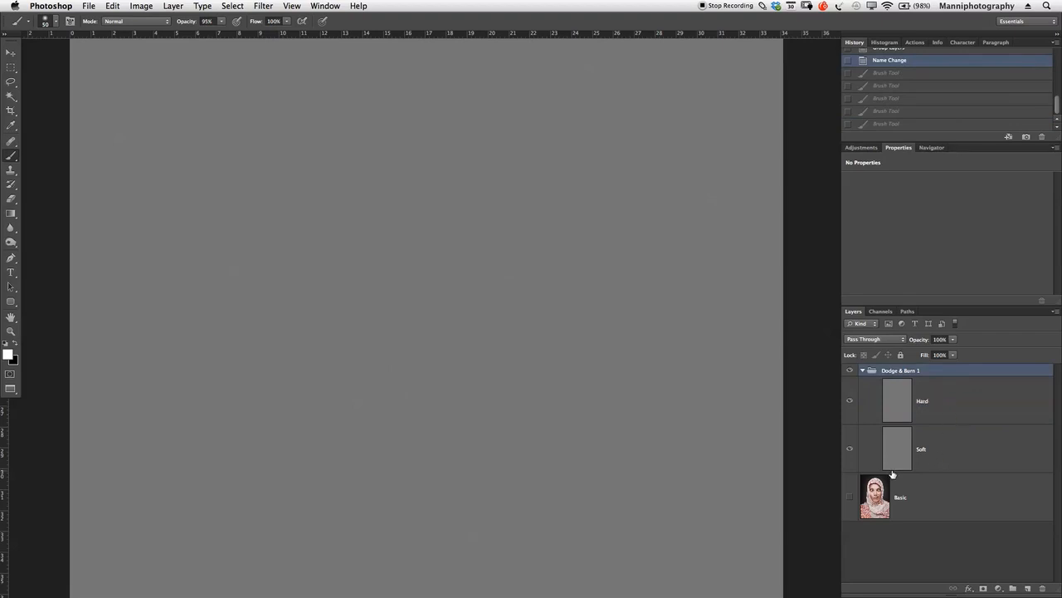
{"action": "left_click_drag", "start_coordinate": [184, 20], "coordinate": [105, 33]}
{"action": "left_click", "coordinate": [925, 415]}
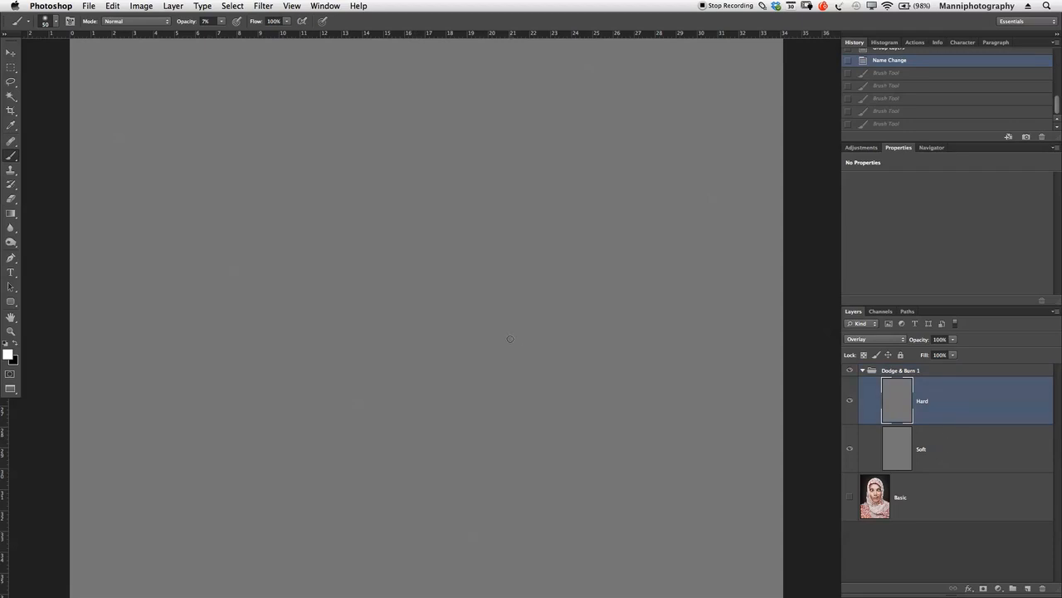
Set the brush diameter to 244 px and show the Basic layer again.
{"action": "mouse_move", "coordinate": [448, 324]}
{"action": "left_mouse_down"}
{"action": "mouse_move", "coordinate": [557, 344]}
{"action": "mouse_move", "coordinate": [449, 331]}
{"action": "mouse_move", "coordinate": [515, 328]}
{"action": "mouse_move", "coordinate": [475, 331]}
{"action": "mouse_move", "coordinate": [492, 332]}
{"action": "left_mouse_up"}
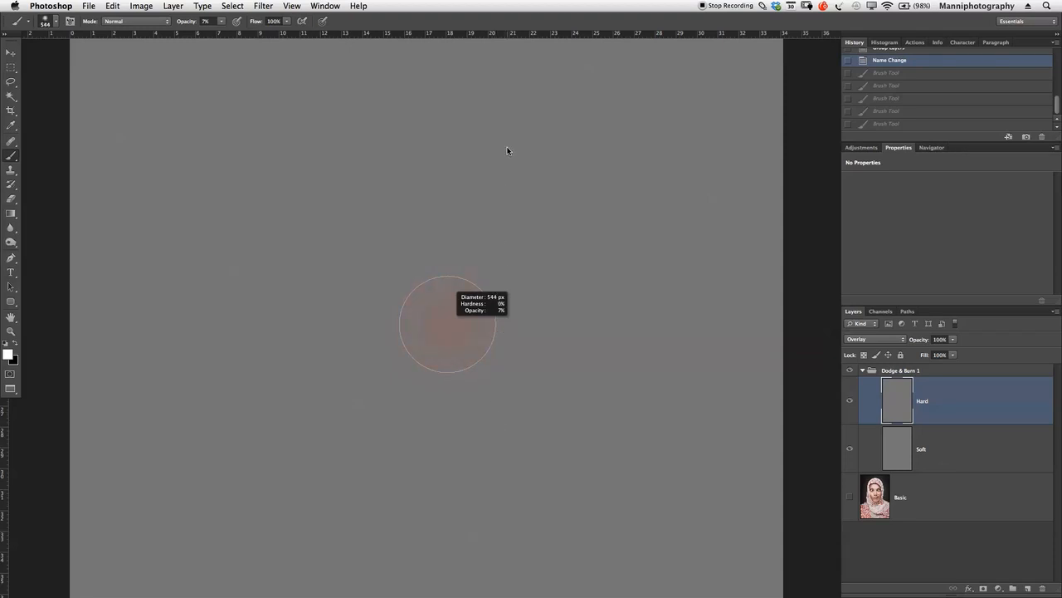
{"action": "mouse_move", "coordinate": [507, 150]}
{"action": "left_mouse_down"}
{"action": "mouse_move", "coordinate": [440, 180]}
{"action": "mouse_move", "coordinate": [460, 197]}
{"action": "mouse_move", "coordinate": [434, 210]}
{"action": "mouse_move", "coordinate": [454, 213]}
{"action": "left_mouse_up"}
{"action": "left_click", "coordinate": [850, 497]}
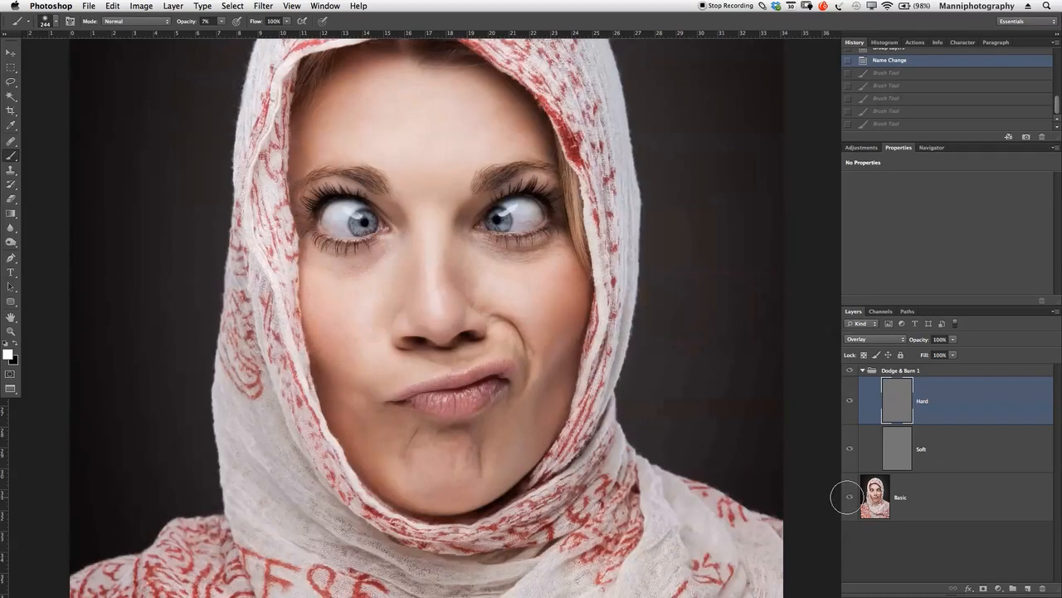
Try larger and smaller brush sizes over the portrait and set the brush diameter to 175 px.
{"action": "mouse_move", "coordinate": [445, 304]}
{"action": "left_mouse_down"}
{"action": "mouse_move", "coordinate": [425, 306]}
{"action": "mouse_move", "coordinate": [430, 299]}
{"action": "left_mouse_up"}
{"action": "key", "text": "bracketright"}
{"action": "key", "text": "bracketright"}
{"action": "key", "text": "bracketright"}
{"action": "key", "text": "bracketright"}
{"action": "key", "text": "bracketright"}
{"action": "key", "text": "bracketright"}
{"action": "key", "text": "bracketright"}
{"action": "key", "text": "bracketleft"}
{"action": "key", "text": "bracketleft"}
{"action": "key", "text": "bracketleft"}
{"action": "key", "text": "bracketleft"}
{"action": "key", "text": "bracketleft"}
{"action": "key", "text": "bracketleft"}
{"action": "key", "text": "bracketleft"}
{"action": "key", "text": "bracketleft"}
{"action": "key", "text": "bracketleft"}
{"action": "key", "text": "bracketleft"}
{"action": "key", "text": "bracketleft"}
{"action": "key", "text": "bracketleft"}
{"action": "key", "text": "bracketleft"}
{"action": "key", "text": "bracketleft"}
{"action": "key", "text": "bracketright"}
{"action": "key", "text": "bracketright"}
{"action": "key", "text": "bracketright"}
{"action": "key", "text": "bracketright"}
{"action": "key", "text": "bracketright"}
{"action": "key", "text": "bracketright"}
{"action": "key", "text": "bracketright"}
{"action": "key", "text": "bracketright"}
{"action": "key", "text": "bracketright"}
{"action": "key", "text": "bracketright"}
{"action": "key", "text": "bracketright"}
{"action": "key", "text": "bracketright"}
{"action": "key", "text": "bracketright"}
{"action": "key", "text": "bracketright"}
{"action": "key", "text": "bracketleft"}
{"action": "key", "text": "bracketleft"}
{"action": "key", "text": "bracketleft"}
{"action": "key", "text": "bracketleft"}
{"action": "key", "text": "bracketleft"}
{"action": "key", "text": "bracketleft"}
{"action": "key", "text": "bracketleft"}
{"action": "key", "text": "bracketleft"}
{"action": "key", "text": "bracketleft"}
{"action": "key", "text": "bracketleft"}
{"action": "key", "text": "bracketleft"}
{"action": "key", "text": "bracketleft"}
{"action": "key", "text": "bracketright"}
{"action": "key", "text": "bracketright"}
{"action": "key", "text": "bracketright"}
{"action": "key", "text": "bracketright"}
{"action": "key", "text": "bracketright"}
{"action": "key", "text": "bracketright"}
{"action": "key", "text": "bracketright"}
{"action": "key", "text": "bracketright"}
{"action": "key", "text": "bracketright"}
{"action": "key", "text": "bracketright"}
{"action": "key", "text": "bracketright"}
{"action": "key", "text": "bracketright"}
{"action": "key", "text": "bracketleft"}
{"action": "key", "text": "bracketleft"}
{"action": "key", "text": "bracketleft"}
{"action": "key", "text": "bracketleft"}
{"action": "key", "text": "bracketleft"}
{"action": "key", "text": "bracketleft"}
{"action": "key", "text": "bracketleft"}
{"action": "key", "text": "bracketleft"}
{"action": "key", "text": "bracketleft"}
{"action": "key", "text": "bracketleft"}
{"action": "key", "text": "bracketleft"}
{"action": "key", "text": "bracketleft"}
{"action": "key", "text": "bracketleft"}
{"action": "key", "text": "bracketleft"}
{"action": "key", "text": "bracketleft"}
{"action": "key", "text": "bracketleft"}
{"action": "key", "text": "bracketleft"}
{"action": "key", "text": "bracketright"}
{"action": "key", "text": "bracketright"}
{"action": "key", "text": "bracketright"}
{"action": "key", "text": "bracketright"}
{"action": "key", "text": "bracketleft"}
{"action": "key", "text": "bracketleft"}
{"action": "key", "text": "bracketleft"}
{"action": "key", "text": "bracketleft"}
{"action": "key", "text": "bracketright"}
{"action": "key", "text": "bracketright"}
{"action": "key", "text": "bracketright"}
{"action": "key", "text": "bracketright"}
{"action": "key", "text": "bracketright"}
{"action": "key", "text": "bracketright"}
{"action": "key", "text": "bracketright"}
{"action": "key", "text": "bracketright"}
{"action": "key", "text": "bracketright"}
{"action": "key", "text": "bracketright"}
{"action": "key", "text": "bracketright"}
{"action": "key", "text": "bracketright"}
{"action": "key", "text": "bracketright"}
{"action": "key", "text": "bracketright"}
{"action": "key", "text": "bracketleft"}
{"action": "key", "text": "bracketleft"}
{"action": "key", "text": "bracketleft"}
{"action": "key", "text": "bracketleft"}
{"action": "key", "text": "bracketleft"}
{"action": "key", "text": "bracketleft"}
{"action": "key", "text": "bracketleft"}
{"action": "key", "text": "bracketleft"}
{"action": "key", "text": "bracketleft"}
{"action": "scroll", "coordinate": [445, 249], "scroll_direction": "up", "scroll_amount": 2}
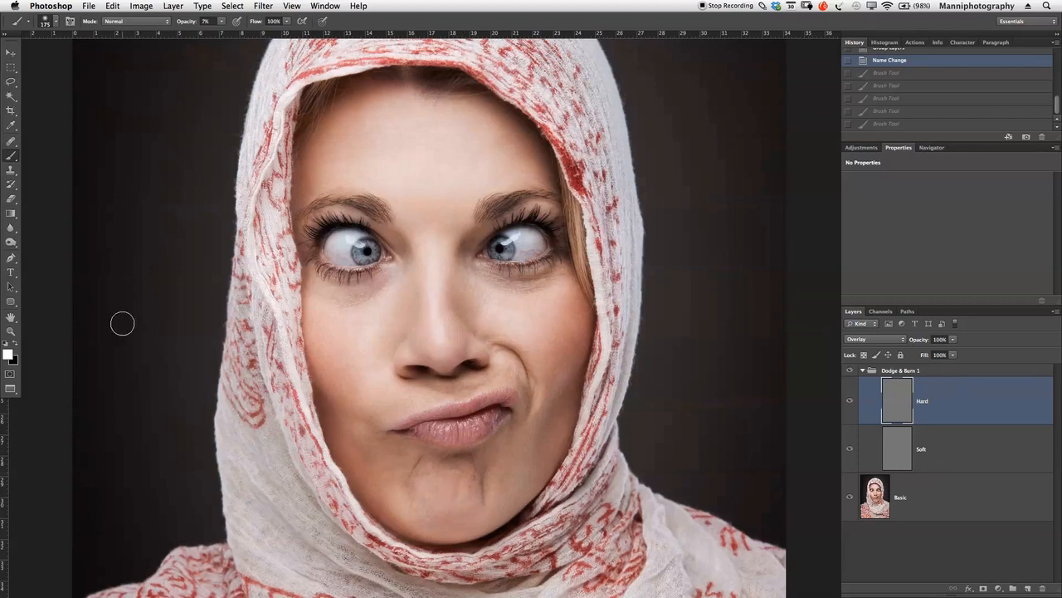
Switch the foreground colour to black, set the brush to 100 px and darken both eyebrows on the Hard layer.
{"action": "key", "text": "z"}
{"action": "key", "text": "x"}
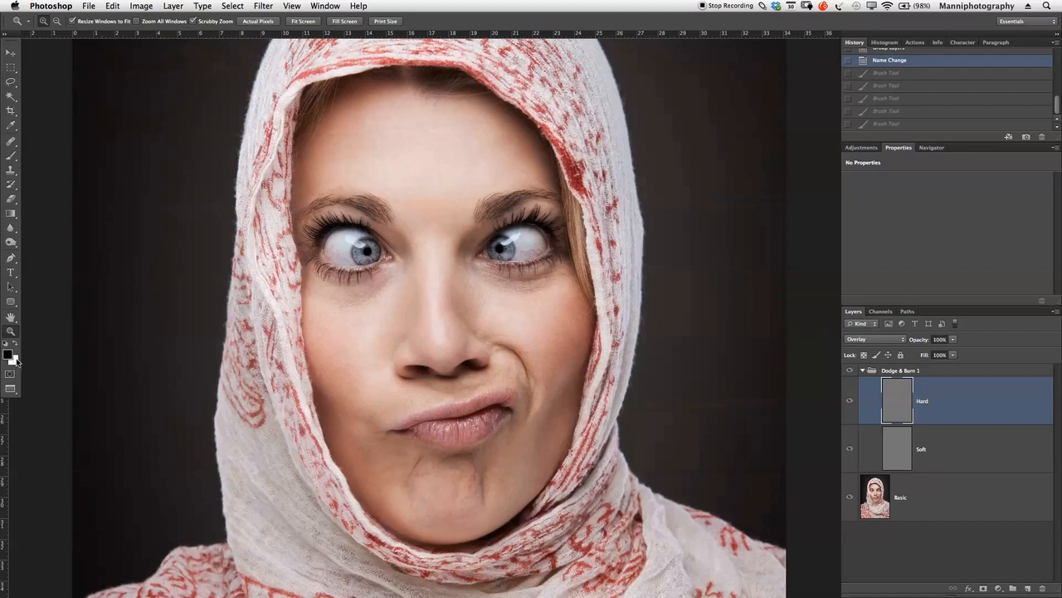
{"action": "key", "text": "b"}
{"action": "key", "text": "bracketleft"}
{"action": "key", "text": "bracketleft"}
{"action": "key", "text": "bracketleft"}
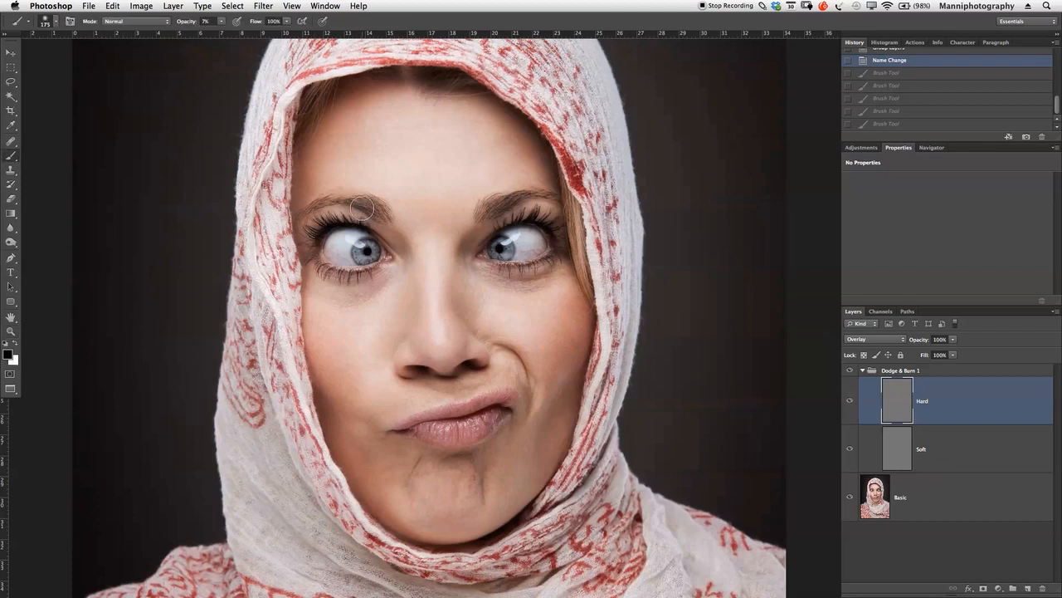
{"action": "left_click_drag", "start_coordinate": [374, 205], "coordinate": [309, 212]}
{"action": "left_click_drag", "start_coordinate": [483, 219], "coordinate": [563, 201]}
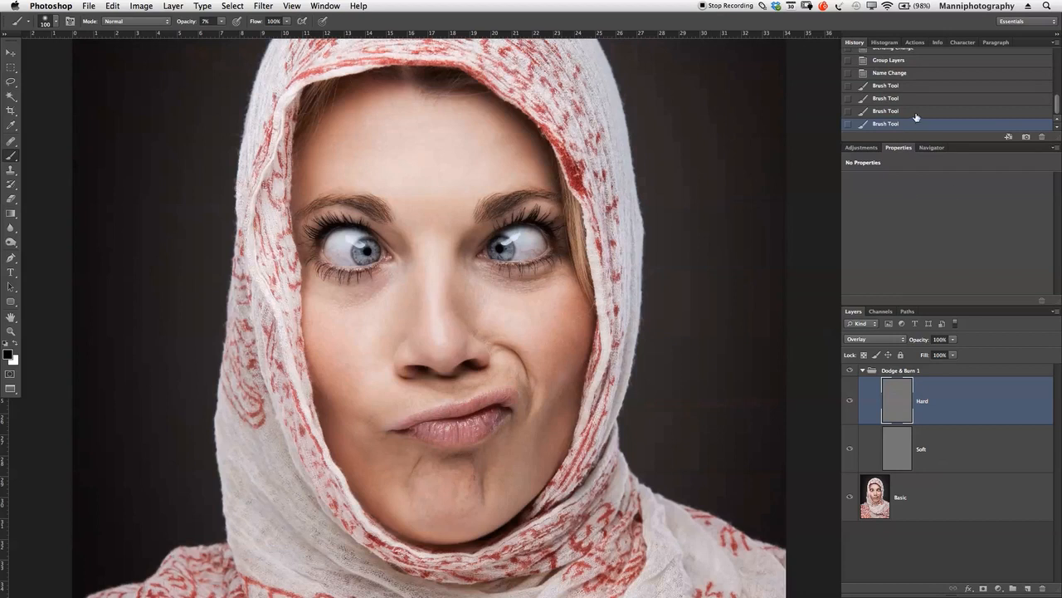
Revert the last two brush strokes in the history and darken the eyebrow on the image's right on the Soft layer instead.
{"action": "left_click", "coordinate": [913, 99]}
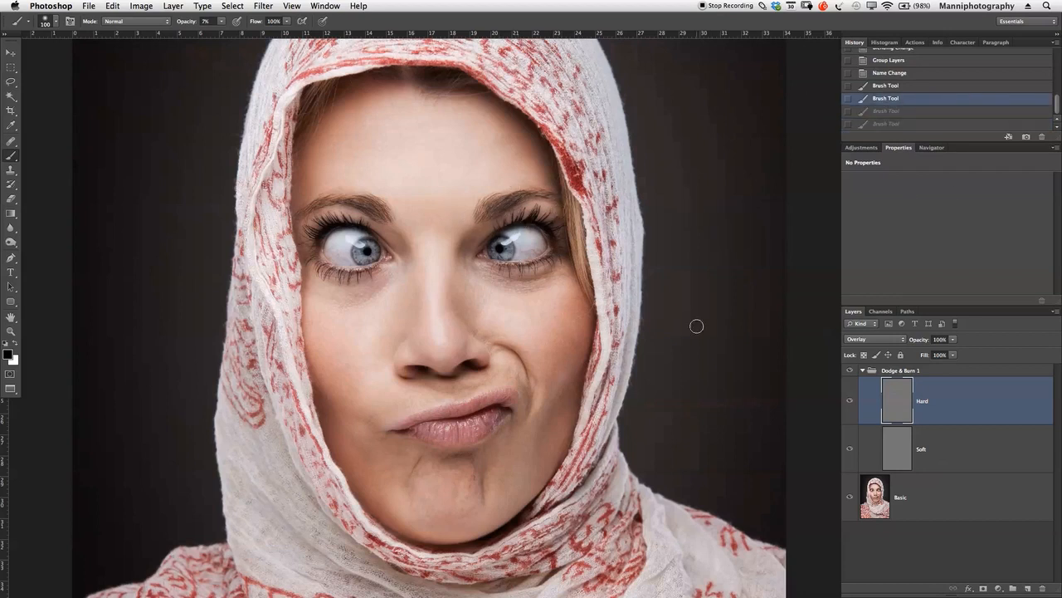
{"action": "left_click", "coordinate": [923, 452]}
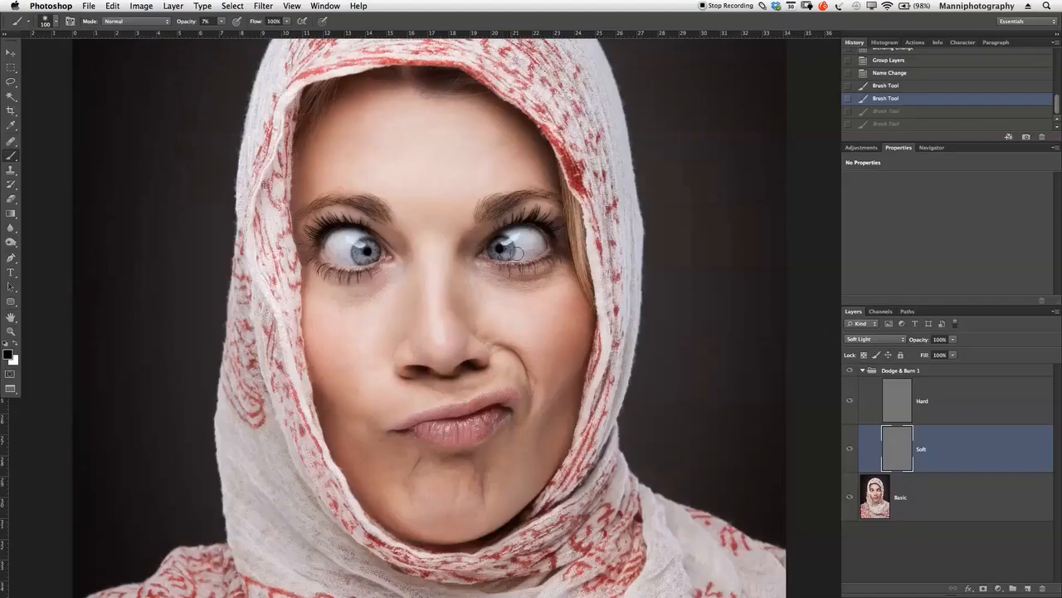
{"action": "mouse_move", "coordinate": [492, 210]}
{"action": "left_mouse_down"}
{"action": "mouse_move", "coordinate": [573, 197]}
{"action": "mouse_move", "coordinate": [514, 201]}
{"action": "mouse_move", "coordinate": [554, 198]}
{"action": "left_mouse_up"}
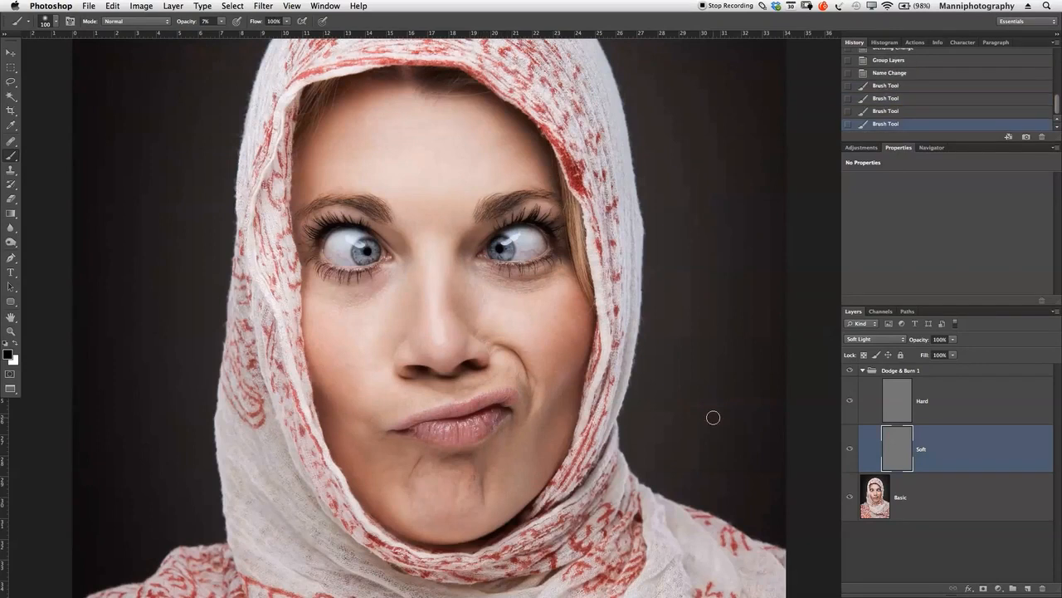
Toggle the visibility of the Hard and Soft layers to compare their effect on the eyebrows.
{"action": "left_click", "coordinate": [850, 403]}
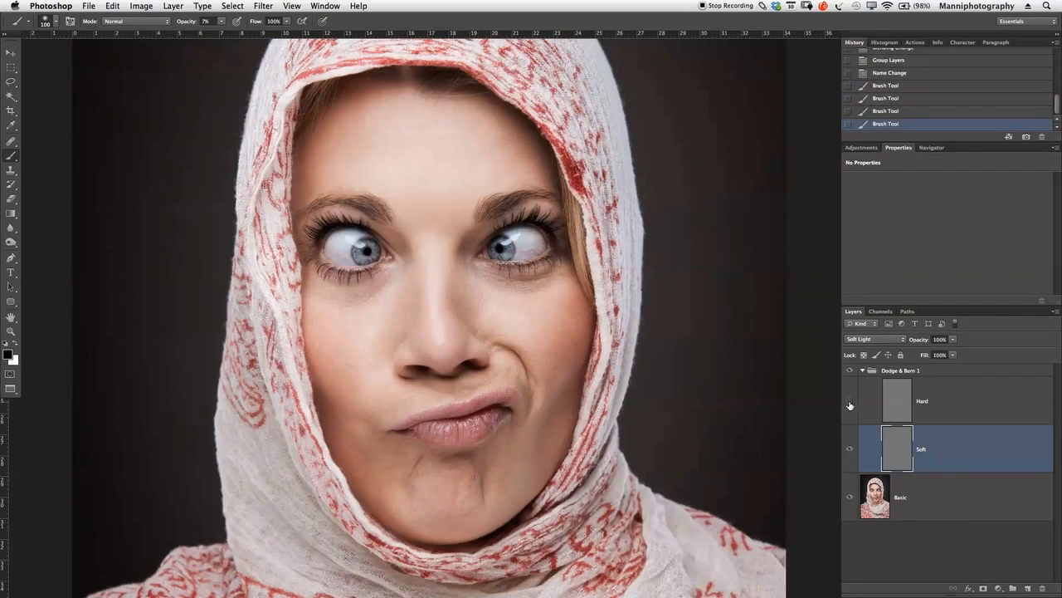
{"action": "left_click", "coordinate": [850, 407]}
{"action": "left_click", "coordinate": [849, 449]}
{"action": "left_click", "coordinate": [850, 449]}
{"action": "left_click", "coordinate": [850, 449]}
{"action": "left_click", "coordinate": [850, 449]}
Select the Hard layer and reduce the brush size for burning in the eyebrows at closer range.
{"action": "left_click", "coordinate": [898, 415]}
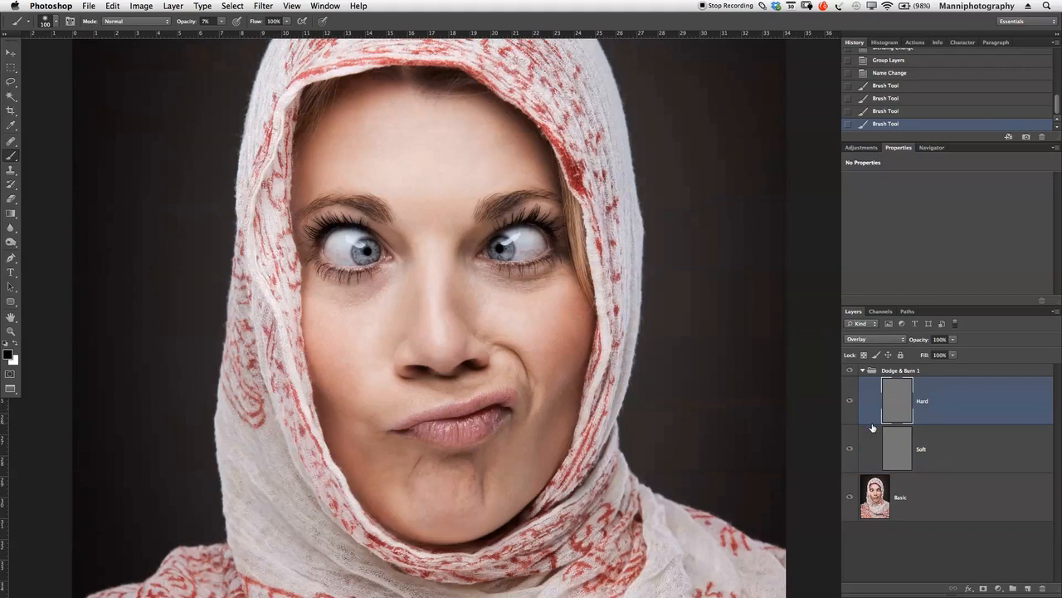
{"action": "key", "text": "bracketleft"}
{"action": "key", "text": "bracketleft"}
{"action": "key", "text": "bracketleft"}
{"action": "key", "text": "bracketleft"}
{"action": "key", "text": "bracketleft"}
{"action": "key", "text": "super+plus"}
{"action": "key", "text": "bracketleft"}
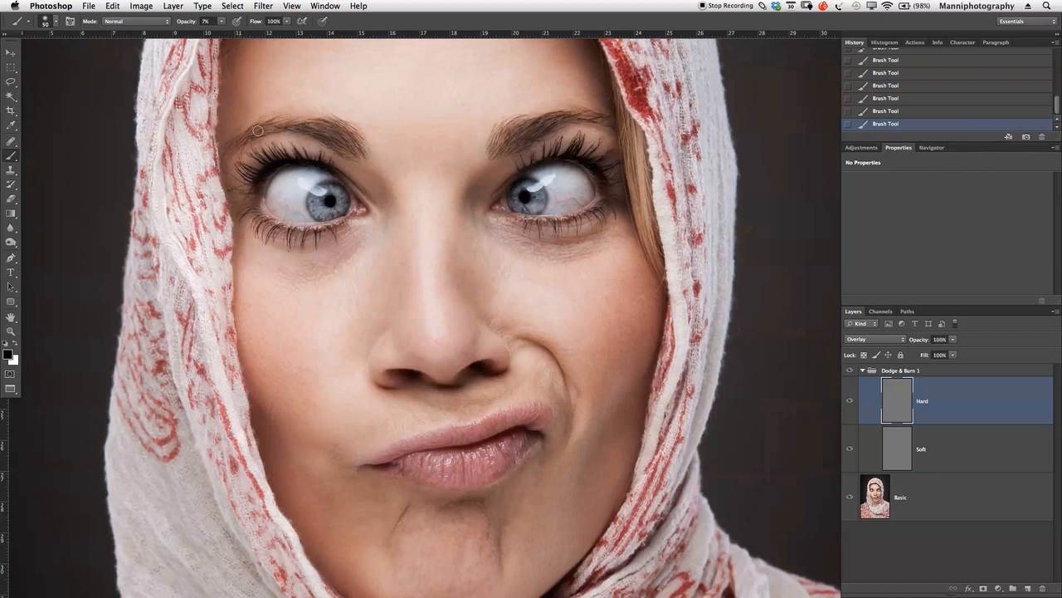
Set the brush diameter to 20 px for finer detail painting on the Hard layer.
{"action": "key", "text": "bracketright"}
{"action": "key", "text": "bracketright"}
{"action": "key", "text": "bracketright"}
{"action": "key", "text": "bracketright"}
{"action": "key", "text": "bracketleft"}
{"action": "key", "text": "bracketleft"}
{"action": "key", "text": "bracketleft"}
{"action": "key", "text": "bracketleft"}
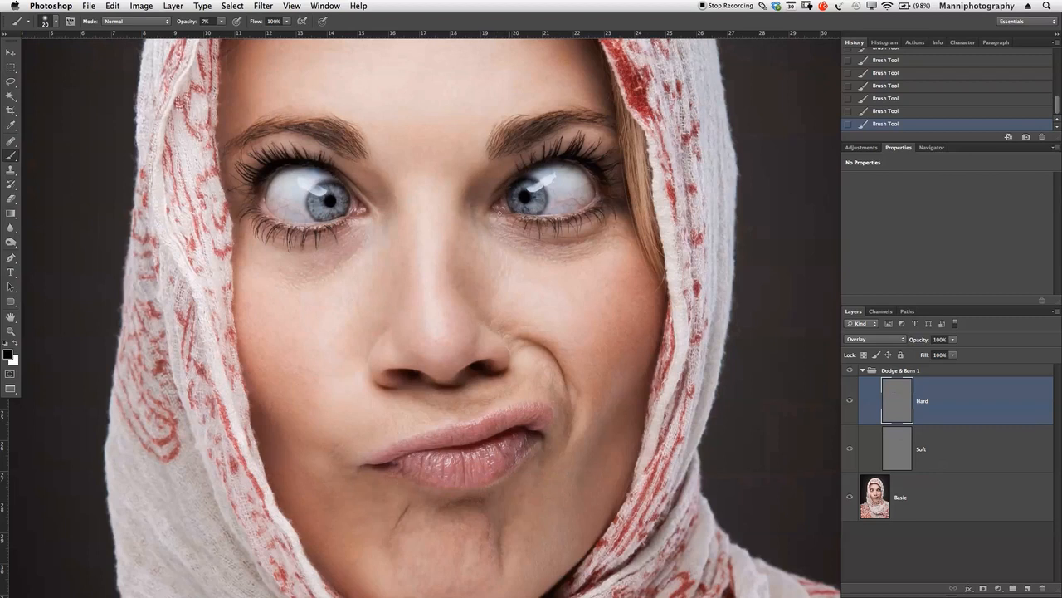
Paint fine light and shadow detail around the eyes on the Hard layer, resizing the brush between strokes.
{"action": "key", "text": "bracketright"}
{"action": "key", "text": "bracketright"}
{"action": "key", "text": "bracketright"}
{"action": "key", "text": "bracketright"}
{"action": "key", "text": "bracketright"}
{"action": "key", "text": "bracketright"}
{"action": "key", "text": "bracketright"}
{"action": "key", "text": "bracketright"}
{"action": "key", "text": "bracketright"}
{"action": "key", "text": "bracketright"}
{"action": "key", "text": "bracketright"}
{"action": "key", "text": "bracketright"}
{"action": "key", "text": "bracketleft"}
{"action": "key", "text": "bracketleft"}
{"action": "key", "text": "bracketleft"}
{"action": "key", "text": "bracketleft"}
{"action": "key", "text": "bracketleft"}
{"action": "key", "text": "bracketleft"}
{"action": "key", "text": "bracketleft"}
{"action": "key", "text": "bracketleft"}
{"action": "key", "text": "bracketleft"}
{"action": "key", "text": "bracketleft"}
{"action": "key", "text": "bracketleft"}
{"action": "key", "text": "bracketleft"}
Reduce the brush below 40 px on the Hard layer for detailing the area around the mouth.
{"action": "scroll", "coordinate": [544, 439], "scroll_direction": "down", "scroll_amount": 5}
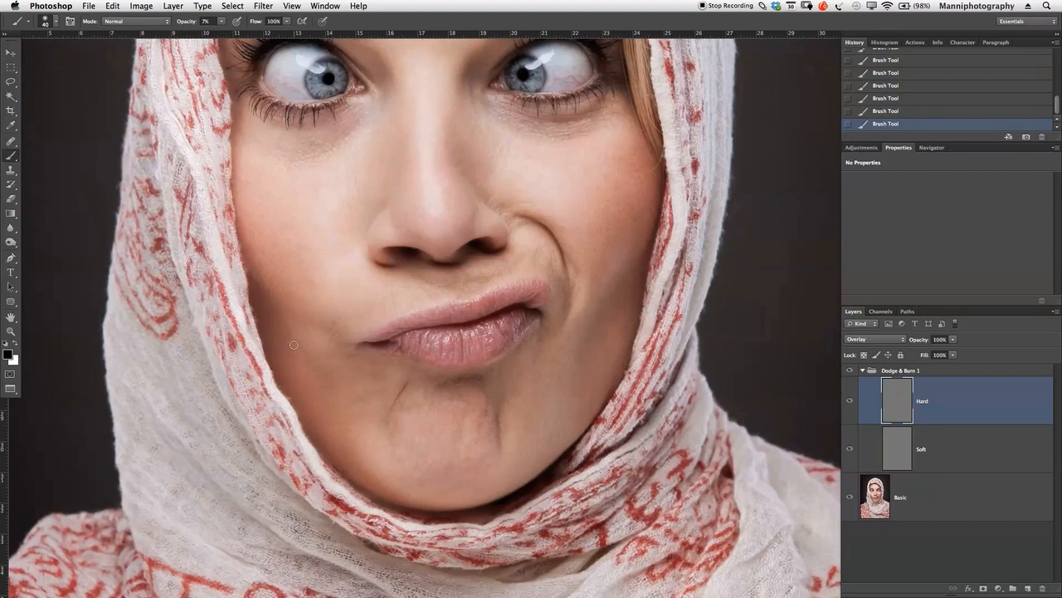
{"action": "key", "text": "bracketleft"}
{"action": "key", "text": "bracketleft"}
{"action": "key", "text": "bracketleft"}
Select the Soft layer and enlarge the brush to 400 px for shading the whole face.
{"action": "left_click", "coordinate": [965, 449]}
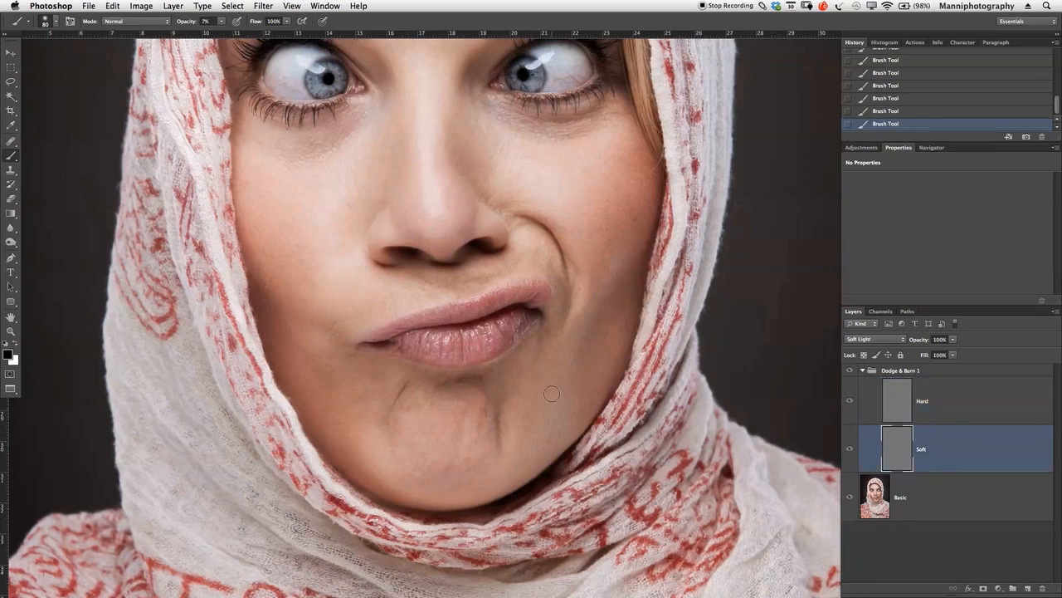
{"action": "key", "text": "bracketright"}
{"action": "key", "text": "bracketright"}
{"action": "key", "text": "bracketright"}
{"action": "key", "text": "bracketright"}
{"action": "key", "text": "bracketright"}
{"action": "key", "text": "bracketright"}
{"action": "key", "text": "bracketright"}
{"action": "key", "text": "bracketright"}
{"action": "key", "text": "bracketright"}
{"action": "key", "text": "z"}
{"action": "left_click", "coordinate": [372, 431], "text": "alt"}
{"action": "left_click", "coordinate": [372, 431], "text": "alt"}
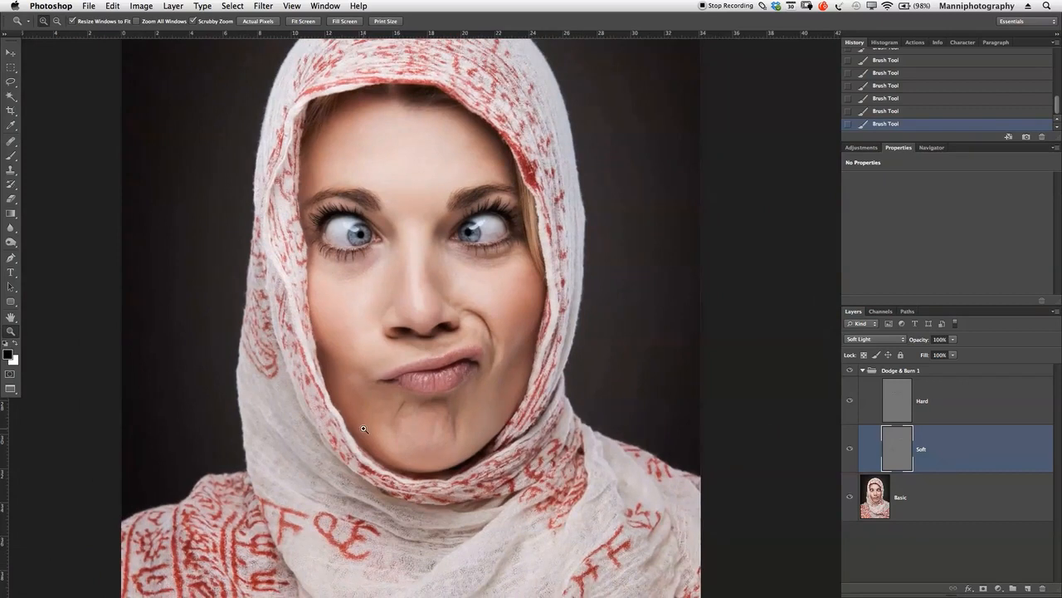
{"action": "key", "text": "b"}
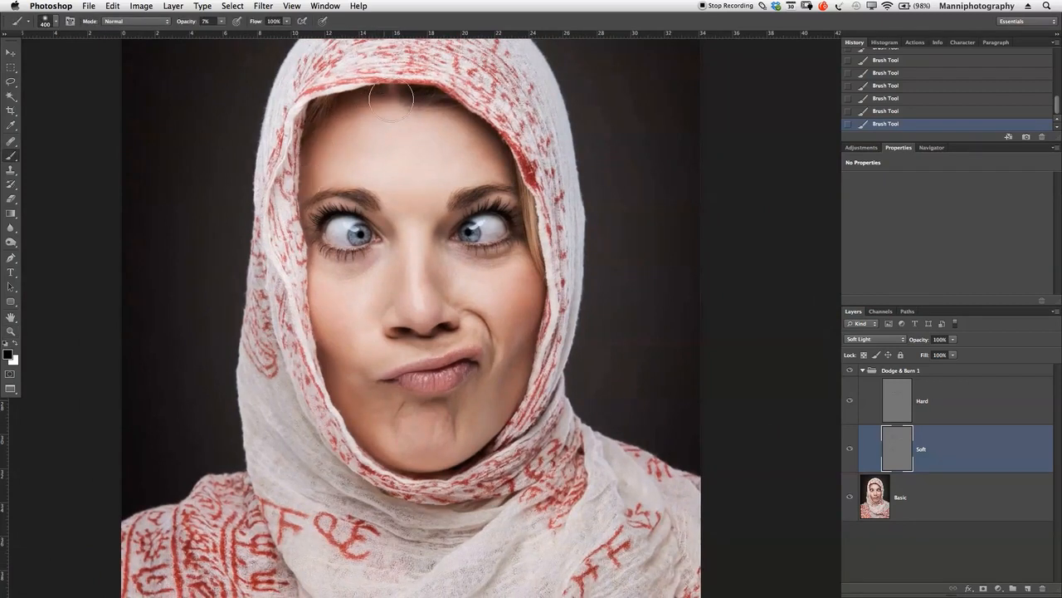
Burn the forehead edges, cheek hollows and jawline on the Soft layer in black, varying the brush between about 250 and 500 px.
{"action": "key", "text": "bracketleft"}
{"action": "key", "text": "bracketleft"}
{"action": "key", "text": "bracketleft"}
{"action": "key", "text": "bracketright"}
{"action": "key", "text": "bracketright"}
{"action": "key", "text": "bracketright"}
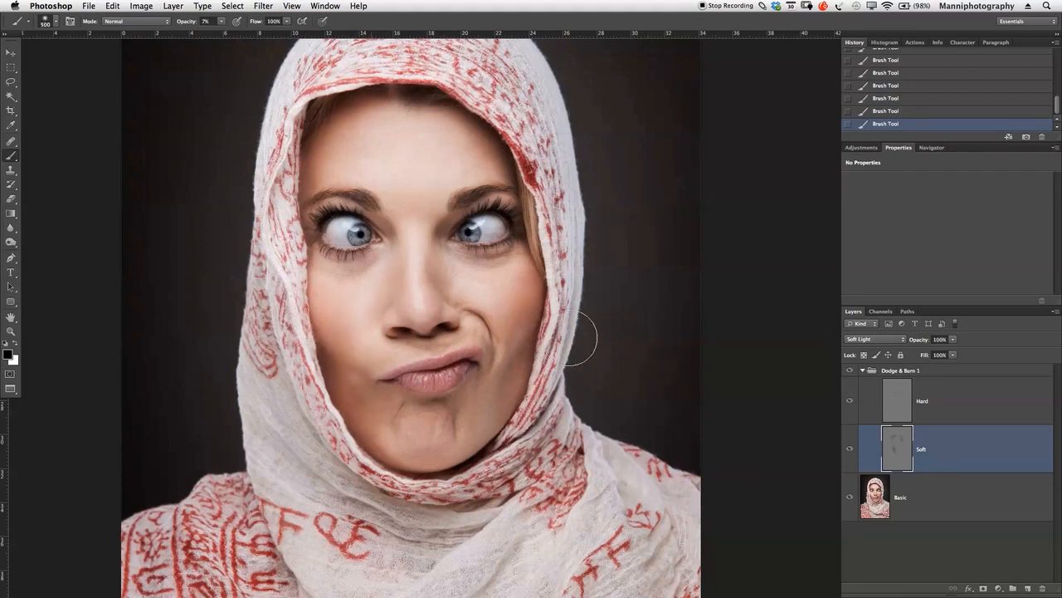
{"action": "key", "text": "bracketright"}
{"action": "key", "text": "bracketright"}
{"action": "key", "text": "bracketleft"}
{"action": "key", "text": "bracketleft"}
{"action": "key", "text": "bracketright"}
{"action": "key", "text": "bracketright"}
{"action": "key", "text": "bracketright"}
{"action": "key", "text": "bracketleft"}
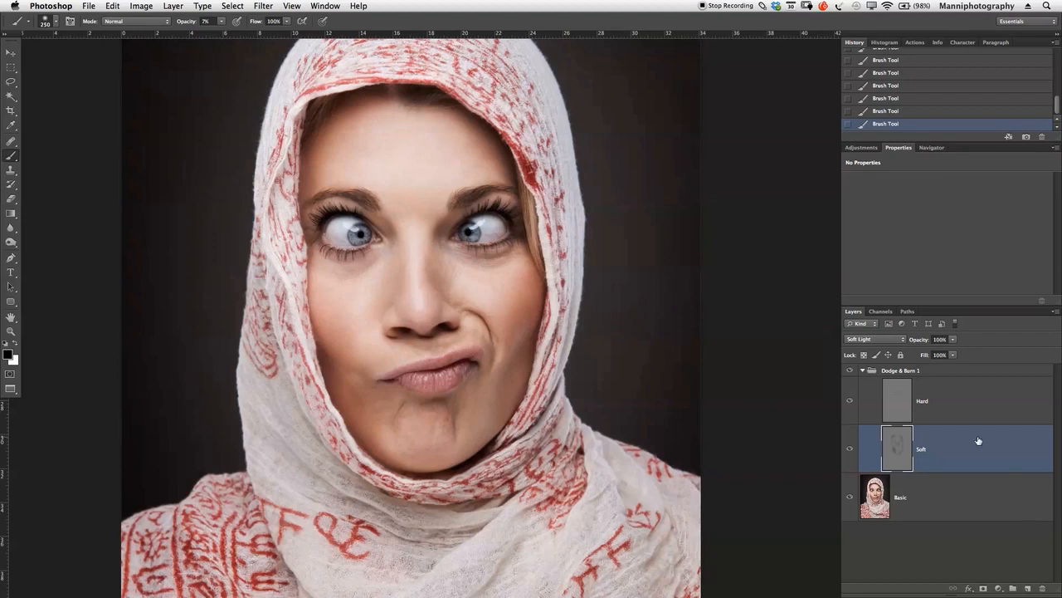
Switch the brush color to white and dodge the forehead, nose and cheek highlights on the Soft layer, using about 250 px.
{"action": "key", "text": "x"}
{"action": "key", "text": "bracketright"}
{"action": "key", "text": "bracketright"}
{"action": "key", "text": "bracketright"}
{"action": "key", "text": "bracketright"}
{"action": "key", "text": "bracketleft"}
{"action": "key", "text": "bracketleft"}
{"action": "key", "text": "bracketleft"}
{"action": "key", "text": "bracketleft"}
{"action": "key", "text": "F1"}
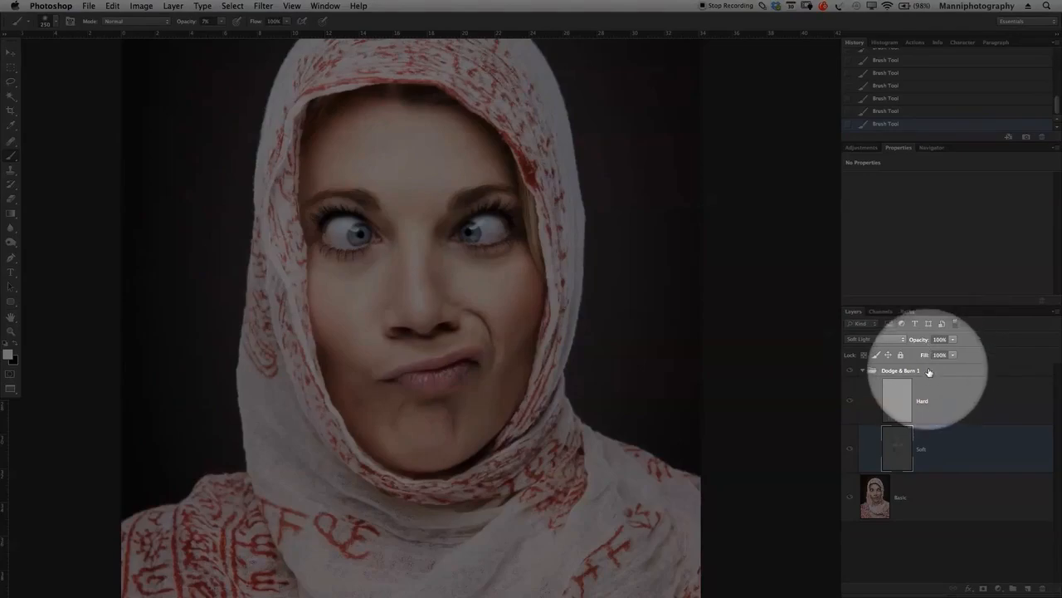
{"action": "key", "text": "F1"}
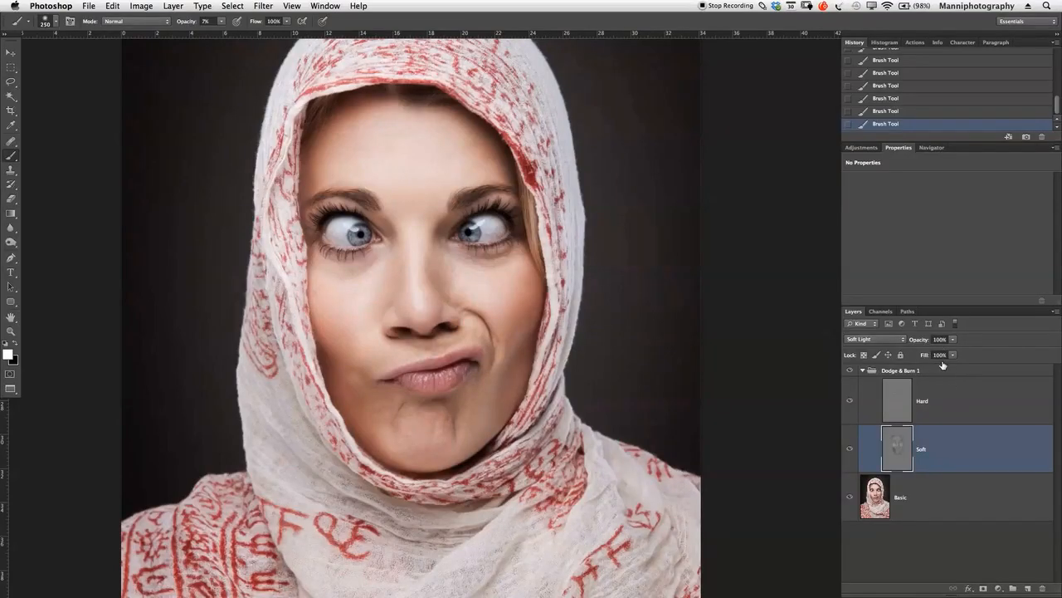
{"action": "key", "text": "F1"}
{"action": "key", "text": "F1"}
Reduce the brush to 90 px and select the Hard layer for dodging smaller highlights.
{"action": "key", "text": "bracketleft"}
{"action": "key", "text": "bracketleft"}
{"action": "key", "text": "bracketleft"}
{"action": "key", "text": "bracketleft"}
{"action": "key", "text": "bracketleft"}
{"action": "key", "text": "bracketleft"}
{"action": "key", "text": "bracketleft"}
{"action": "key", "text": "bracketleft"}
{"action": "key", "text": "bracketleft"}
{"action": "key", "text": "bracketleft"}
{"action": "key", "text": "bracketleft"}
{"action": "key", "text": "bracketleft"}
{"action": "left_click", "coordinate": [882, 409]}
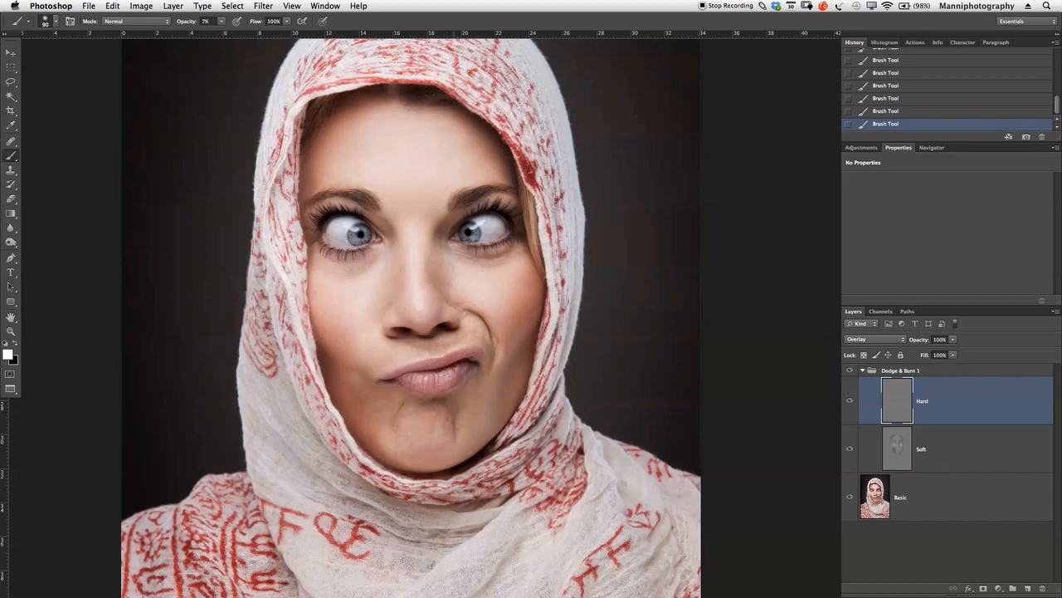
Dodge the lips, chin and the cheek on the image's right on the Hard layer, enlarging the brush up to 1100 px.
{"action": "key", "text": "bracketright"}
{"action": "key", "text": "bracketleft"}
{"action": "key", "text": "bracketleft"}
{"action": "key", "text": "bracketright"}
{"action": "key", "text": "bracketright"}
{"action": "key", "text": "bracketright"}
{"action": "key", "text": "bracketright"}
{"action": "key", "text": "bracketright"}
{"action": "key", "text": "bracketright"}
{"action": "key", "text": "bracketright"}
{"action": "key", "text": "bracketright"}
{"action": "key", "text": "bracketright"}
{"action": "key", "text": "bracketright"}
{"action": "key", "text": "bracketright"}
{"action": "key", "text": "bracketright"}
{"action": "key", "text": "bracketright"}
{"action": "key", "text": "bracketright"}
{"action": "key", "text": "bracketright"}
{"action": "key", "text": "bracketright"}
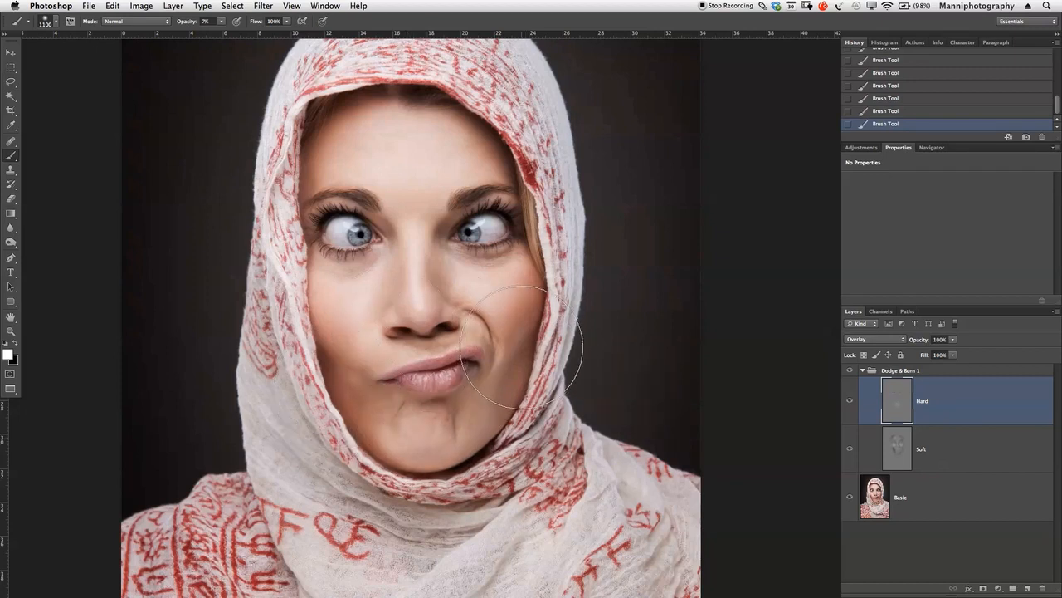
Reduce the brush to 700 px and look over the portrait from the face down to the scarf.
{"action": "key", "text": "bracketleft"}
{"action": "key", "text": "bracketleft"}
{"action": "key", "text": "bracketleft"}
{"action": "key", "text": "bracketleft"}
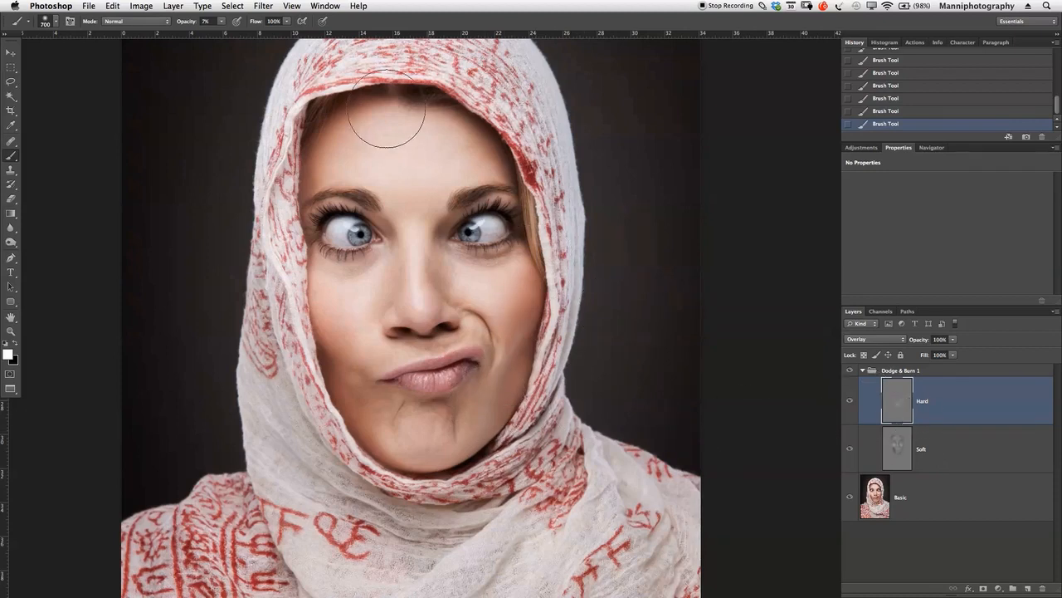
{"action": "scroll", "coordinate": [447, 417], "scroll_direction": "down", "scroll_amount": 5}
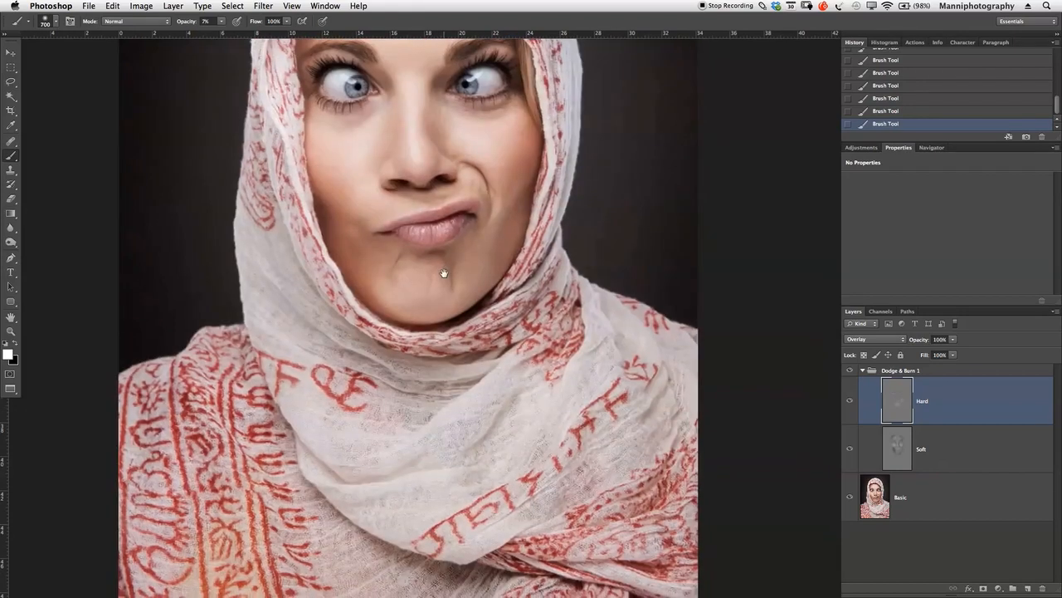
{"action": "left_click_drag", "start_coordinate": [647, 371], "coordinate": [408, 219]}
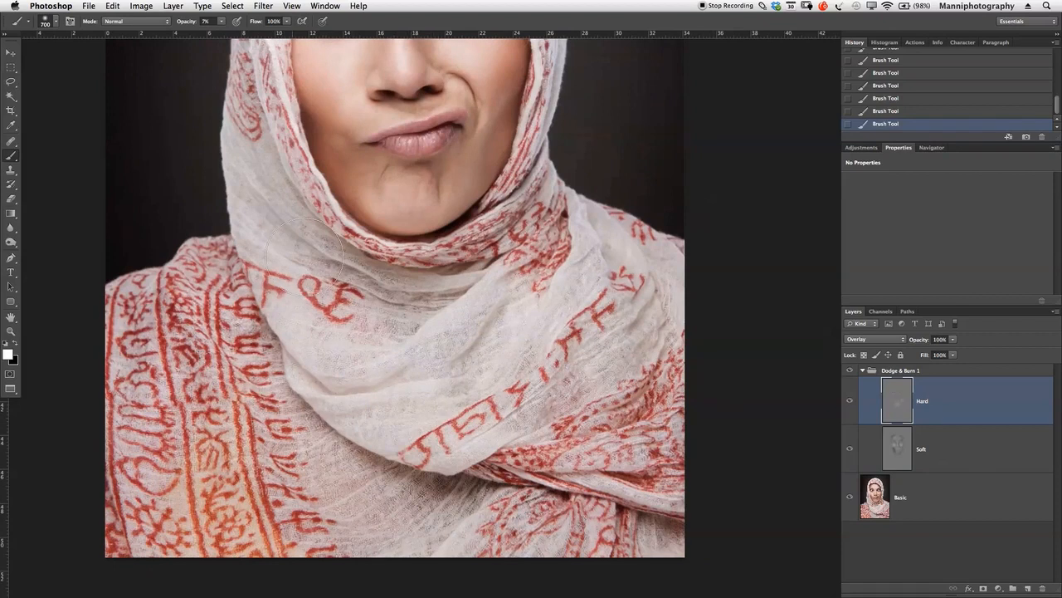
{"action": "scroll", "coordinate": [473, 365], "scroll_direction": "up", "scroll_amount": 5}
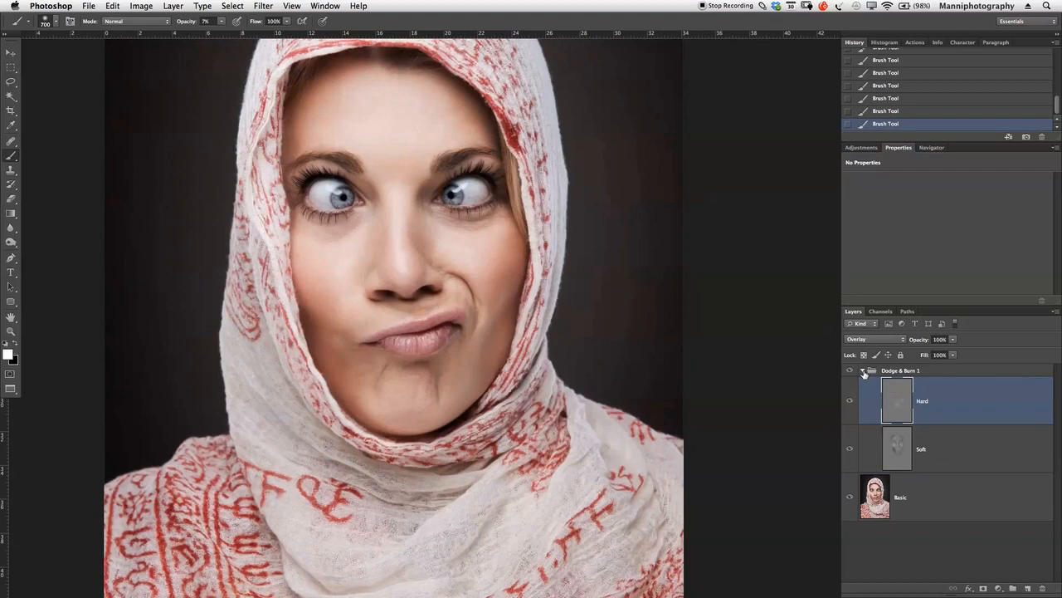
Hide the Basic layer and examine the combined dodge and burn strokes on gray at closer range.
{"action": "left_click", "coordinate": [848, 498]}
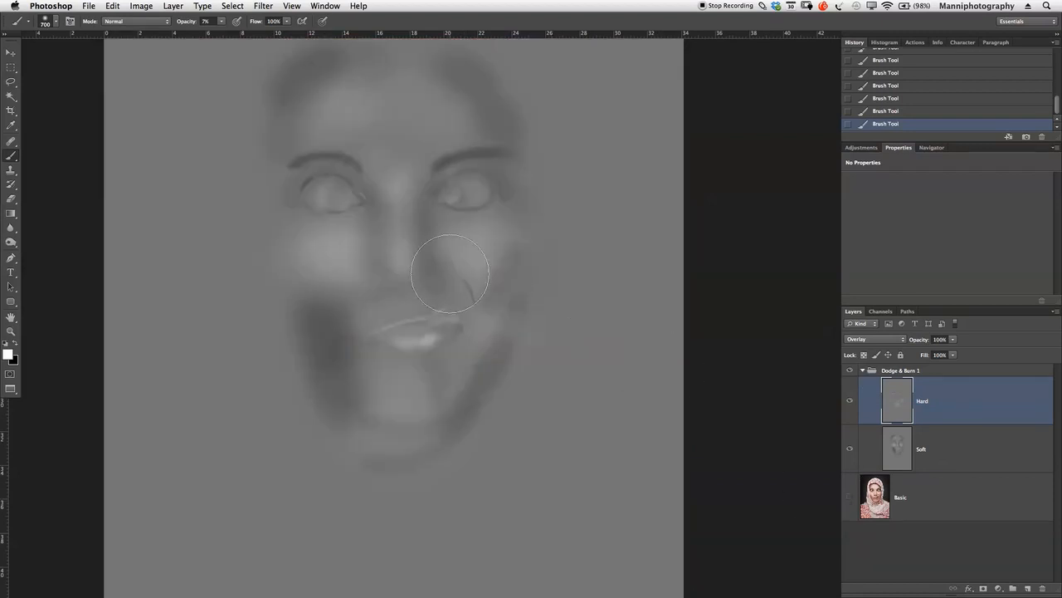
{"action": "key", "text": "z"}
{"action": "left_click_drag", "start_coordinate": [404, 284], "coordinate": [422, 280]}
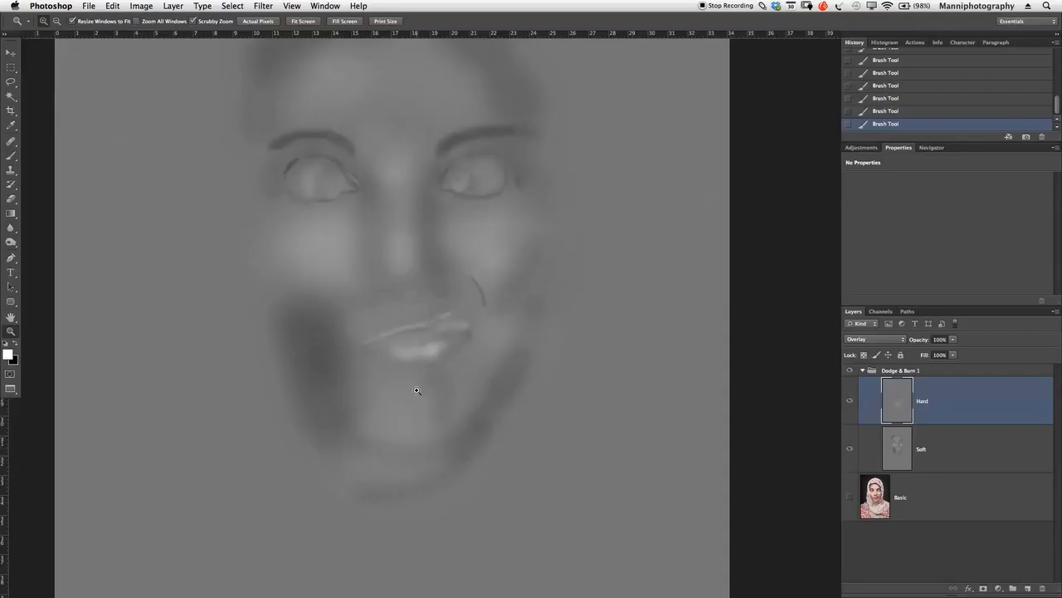
Isolate the Hard layer and the Soft layer in turn to examine the strokes painted on each.
{"action": "left_click", "coordinate": [850, 451]}
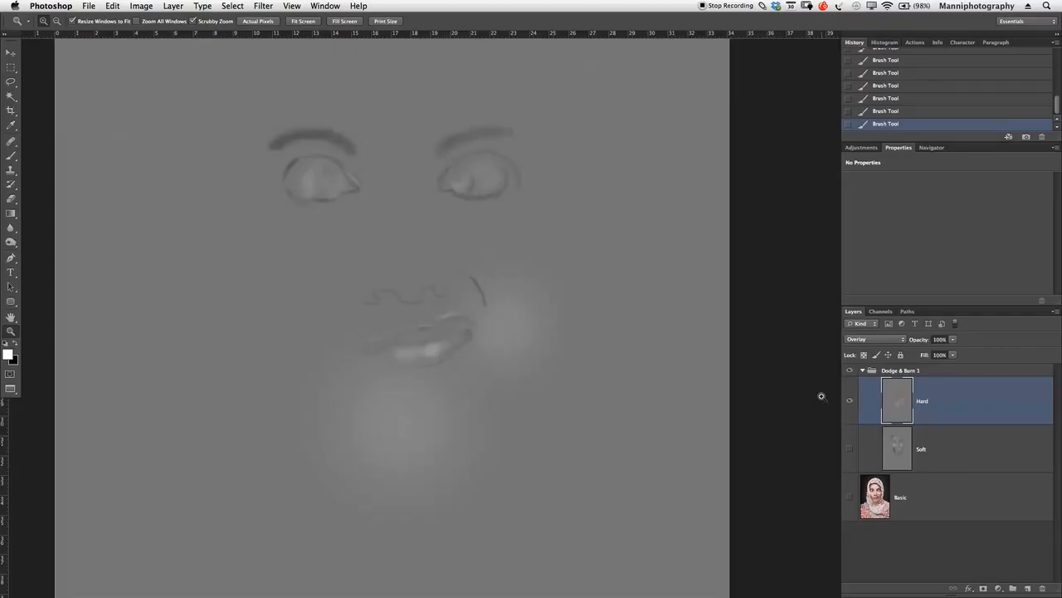
{"action": "left_click", "coordinate": [849, 405]}
{"action": "left_click", "coordinate": [849, 448]}
{"action": "left_click", "coordinate": [933, 453]}
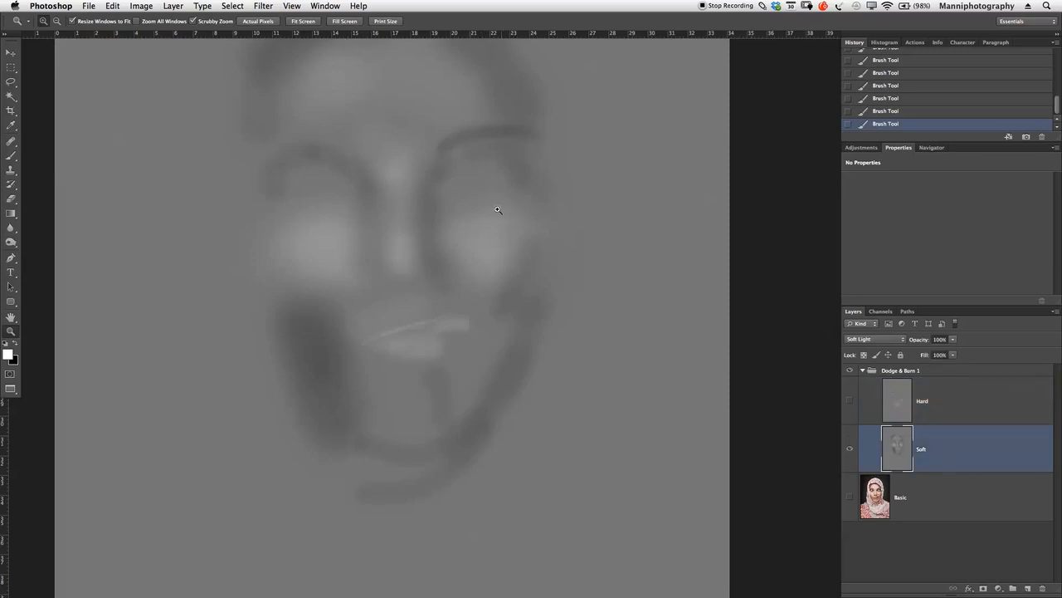
{"action": "left_click_drag", "start_coordinate": [514, 174], "coordinate": [500, 212]}
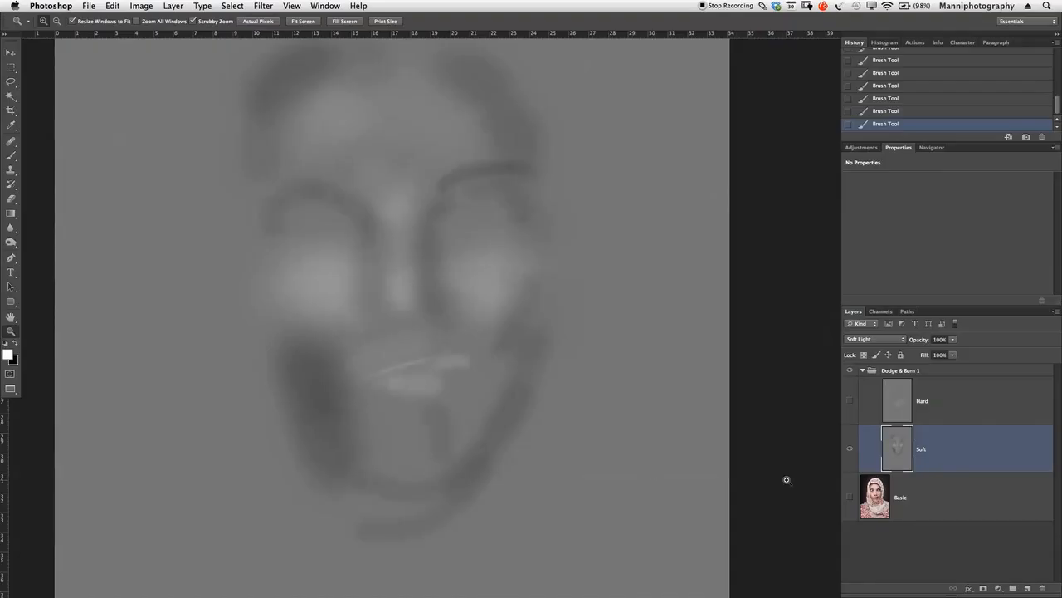
Make the Hard and Basic layers visible again and view the complete retouched portrait.
{"action": "left_click", "coordinate": [850, 388]}
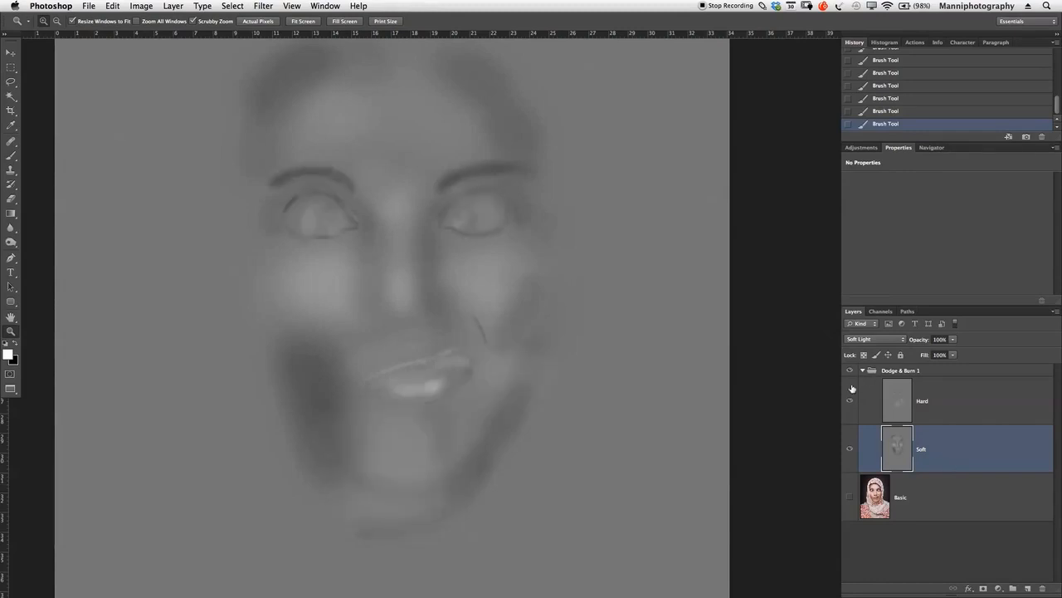
{"action": "left_click_drag", "start_coordinate": [519, 352], "coordinate": [489, 355]}
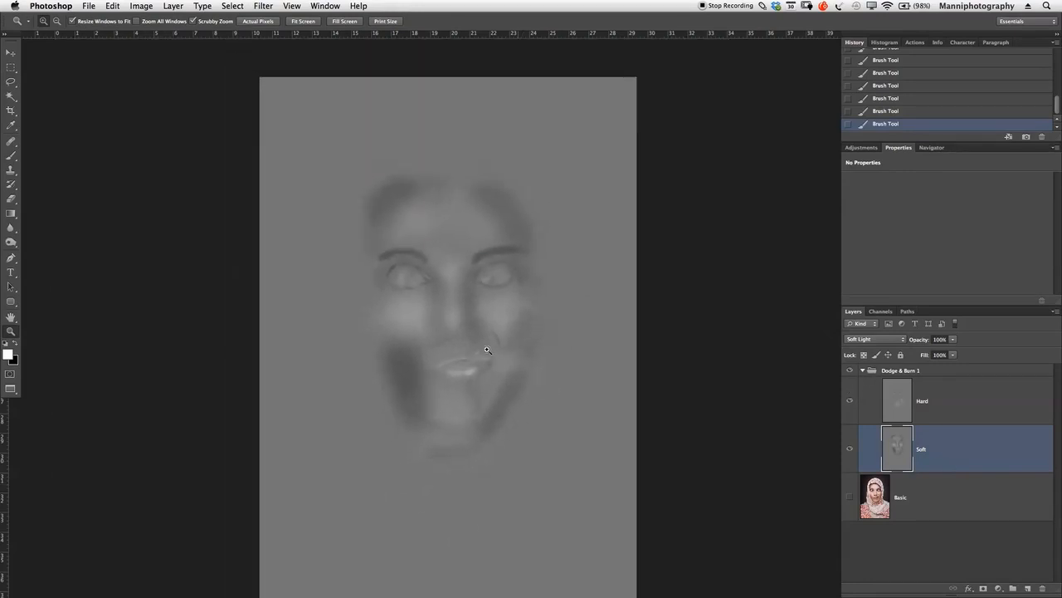
{"action": "left_click", "coordinate": [848, 498]}
{"action": "left_click_drag", "start_coordinate": [667, 410], "coordinate": [635, 352]}
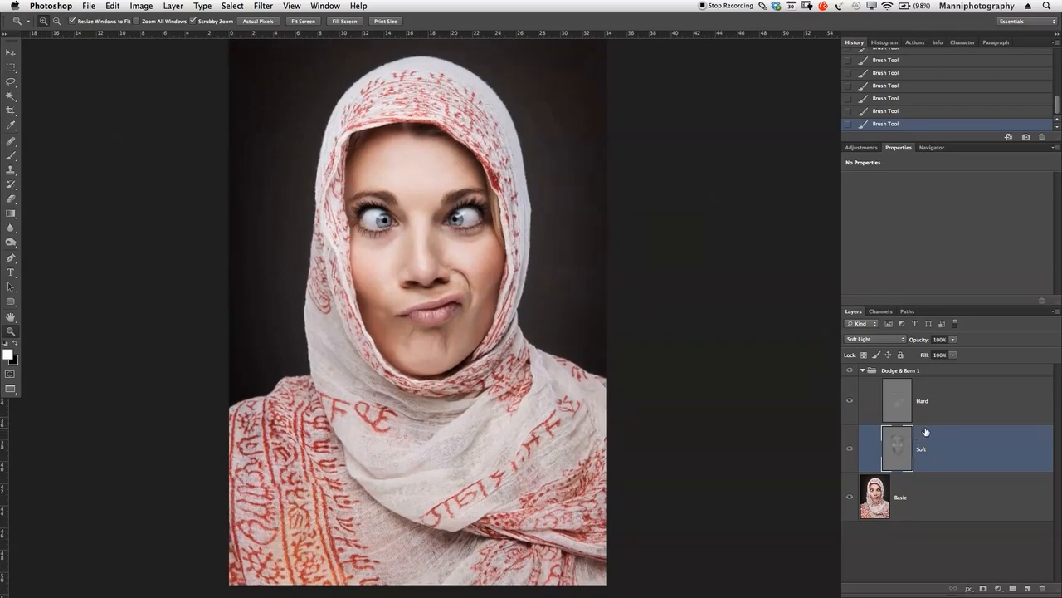
Collapse the Dodge & Burn 1 group and toggle its visibility to compare the portrait before and after.
{"action": "left_click", "coordinate": [862, 370]}
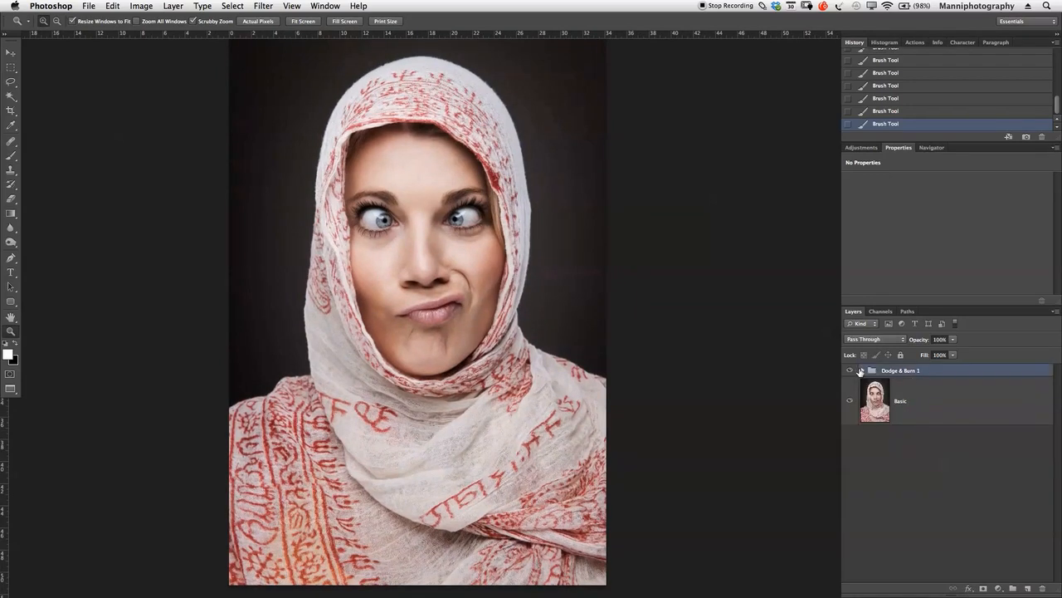
{"action": "left_click", "coordinate": [850, 370]}
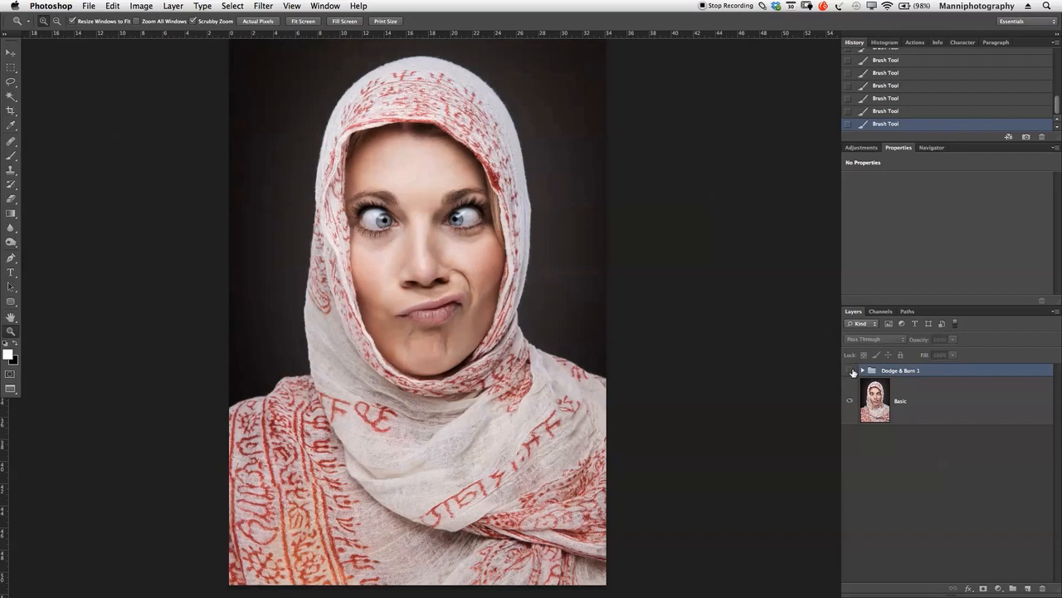
{"action": "left_click", "coordinate": [850, 370]}
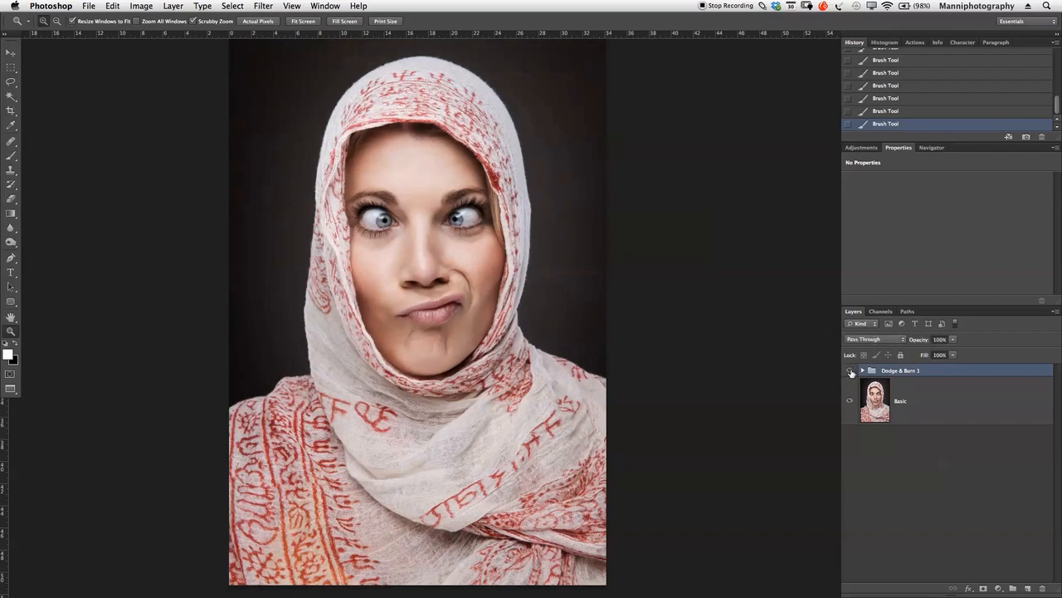
{"action": "left_click", "coordinate": [849, 370]}
{"action": "left_click", "coordinate": [850, 370]}
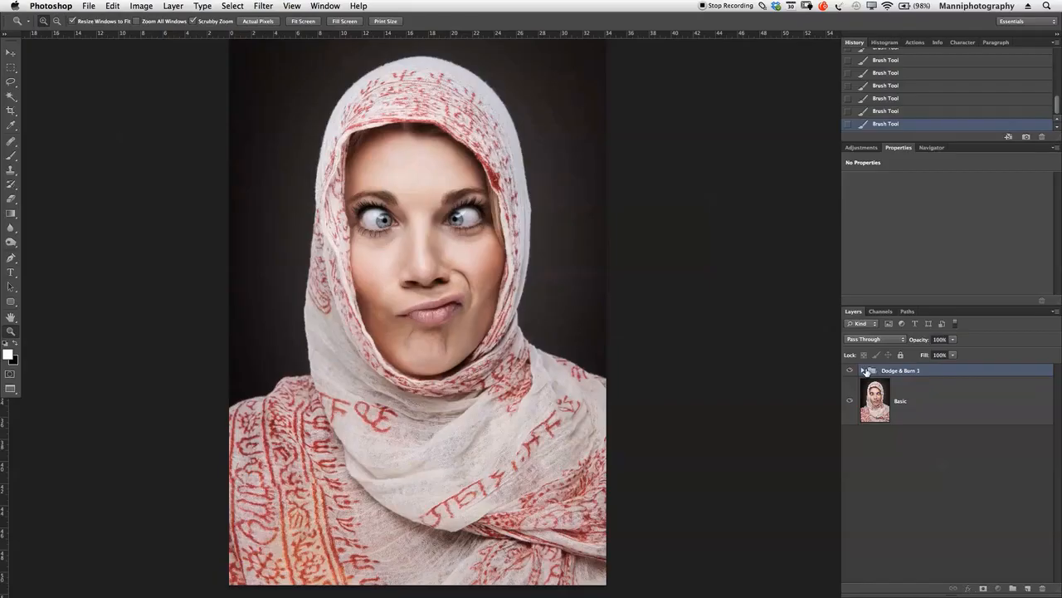
Expand the Dodge & Burn 1 group and lower the Hard layer's Fill to 82%.
{"action": "left_click", "coordinate": [863, 371]}
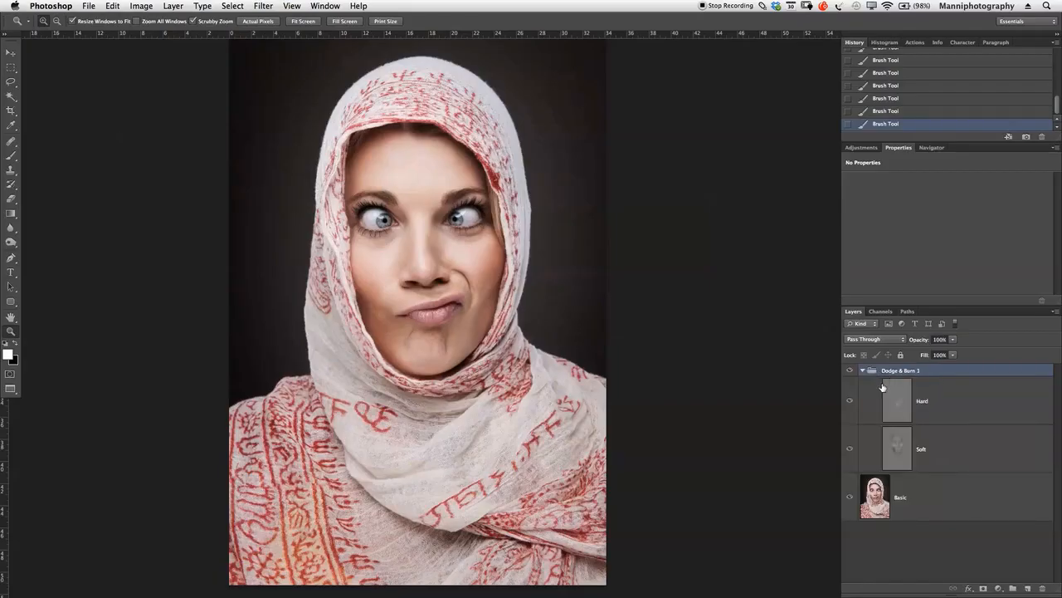
{"action": "left_click", "coordinate": [943, 402]}
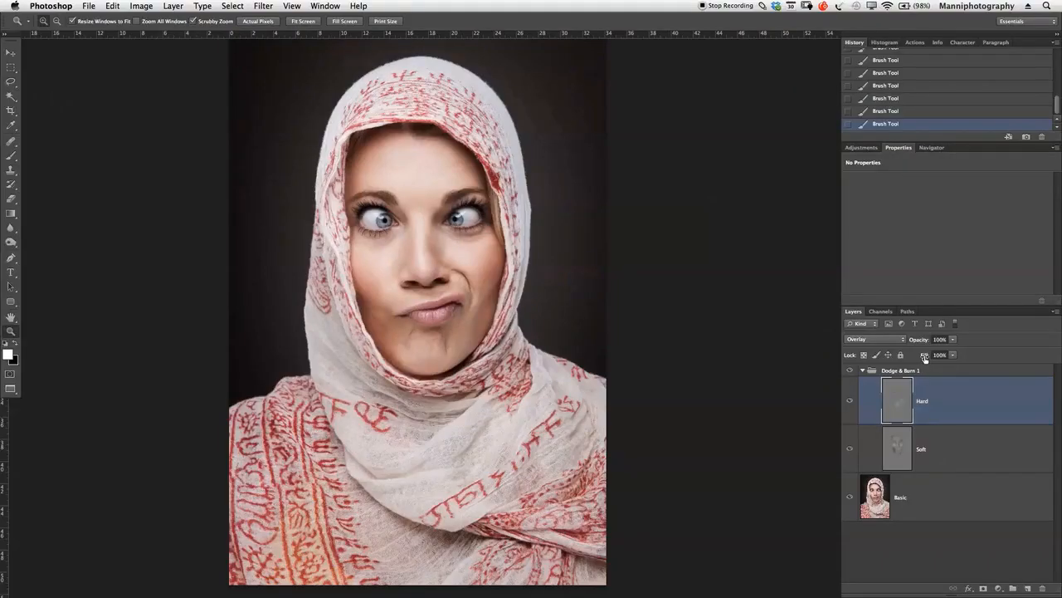
{"action": "left_click_drag", "start_coordinate": [925, 356], "coordinate": [914, 358]}
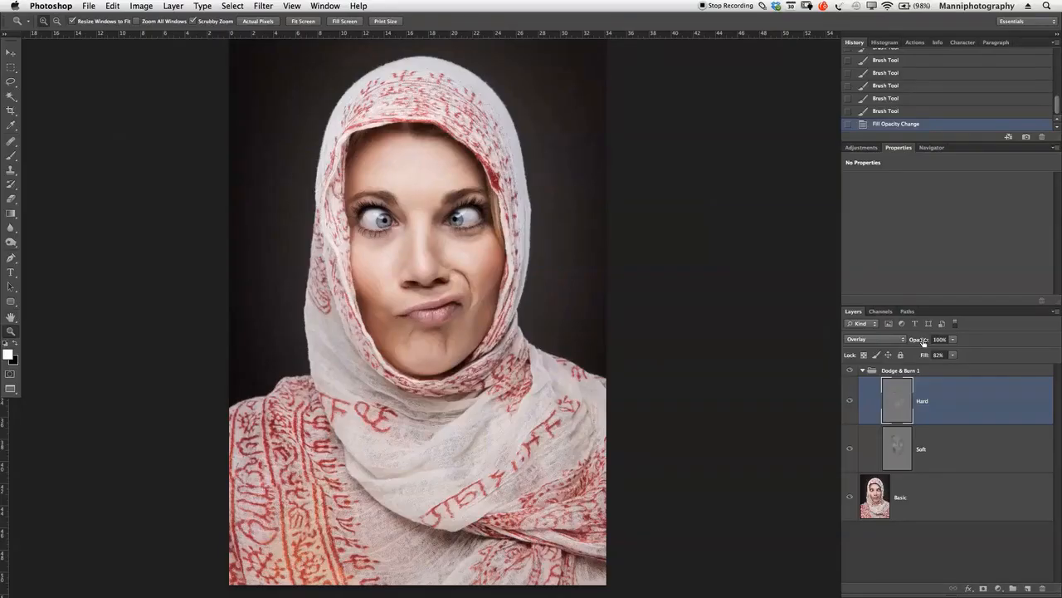
Collapse and hide the Dodge & Burn 1 group, and add a Curves adjustment layer above it.
{"action": "left_click", "coordinate": [863, 371]}
{"action": "left_click", "coordinate": [850, 371]}
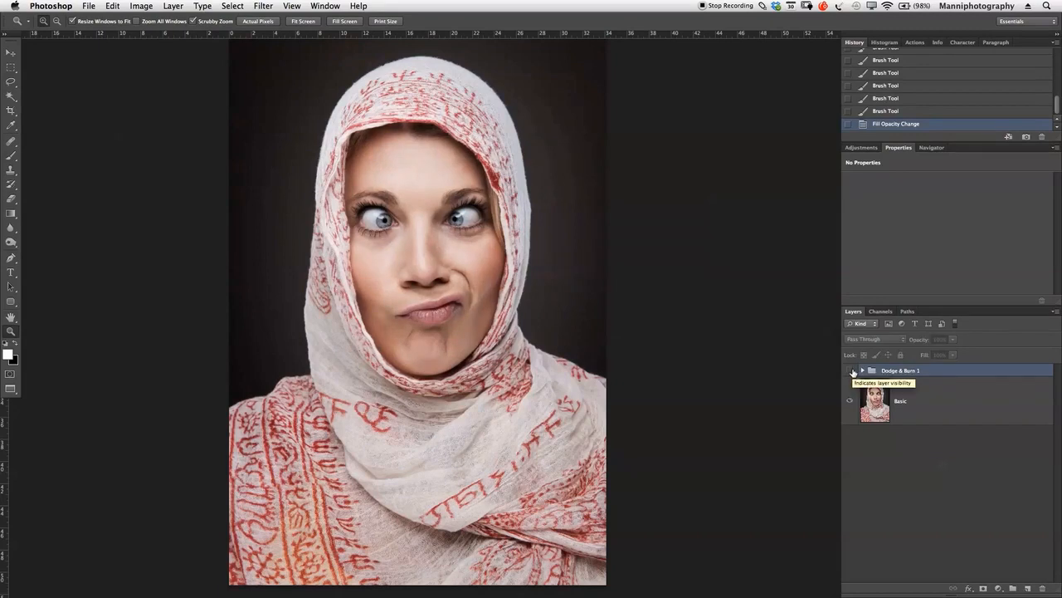
{"action": "left_click", "coordinate": [869, 150]}
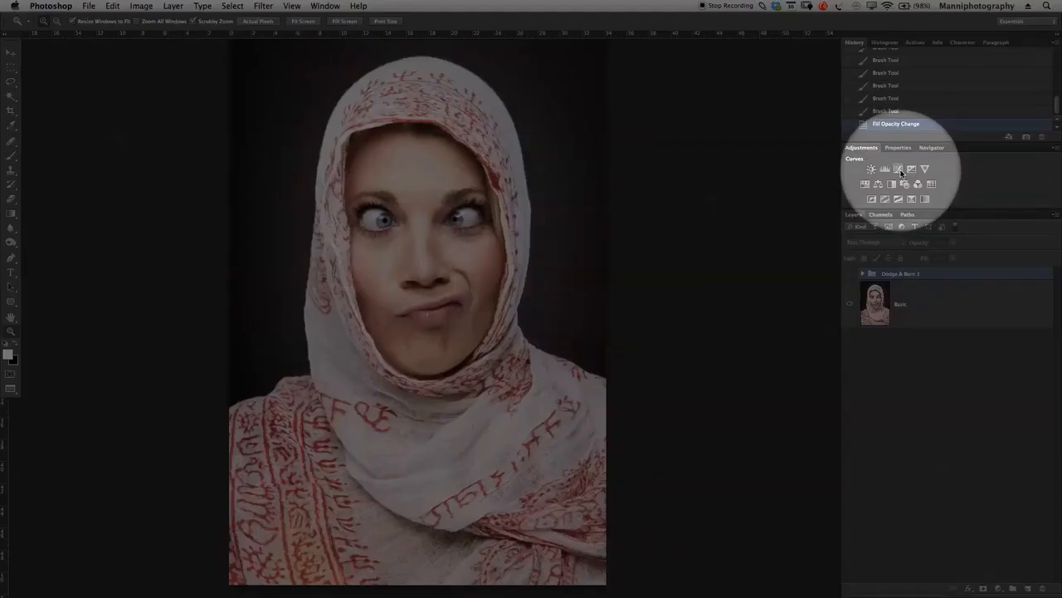
{"action": "left_click", "coordinate": [901, 169]}
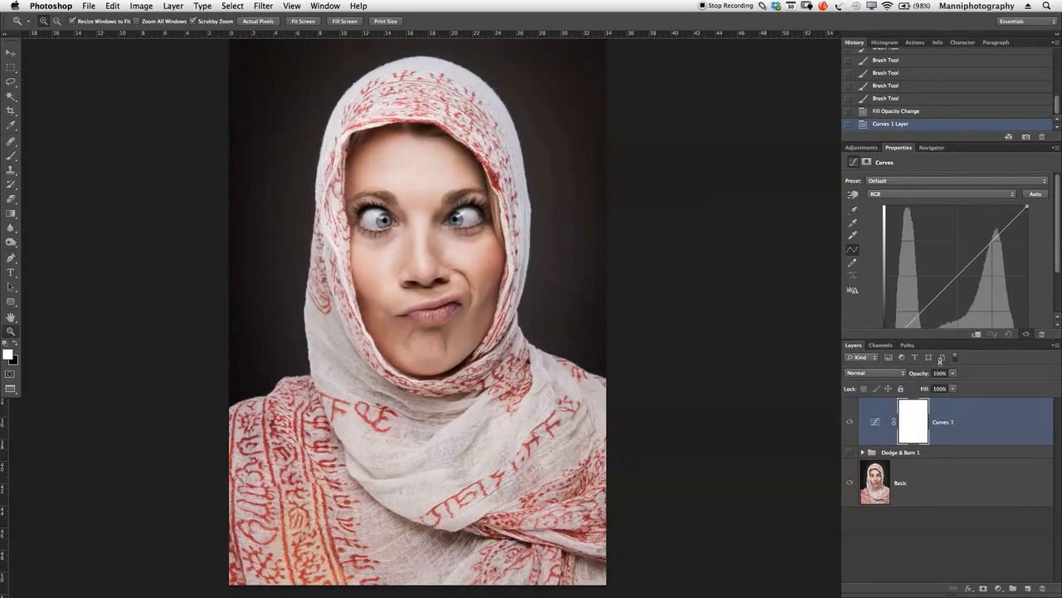
Enlarge the curves graph and add a curve point from the cheek's skin tone with the on-image adjustment tool.
{"action": "left_click_drag", "start_coordinate": [963, 140], "coordinate": [965, 98]}
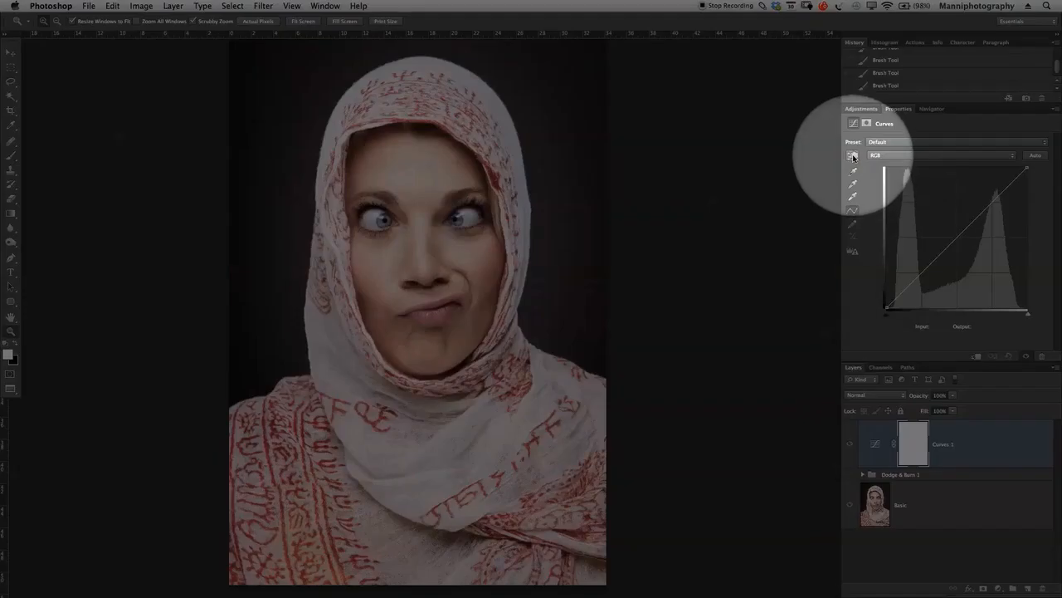
{"action": "left_click", "coordinate": [853, 156]}
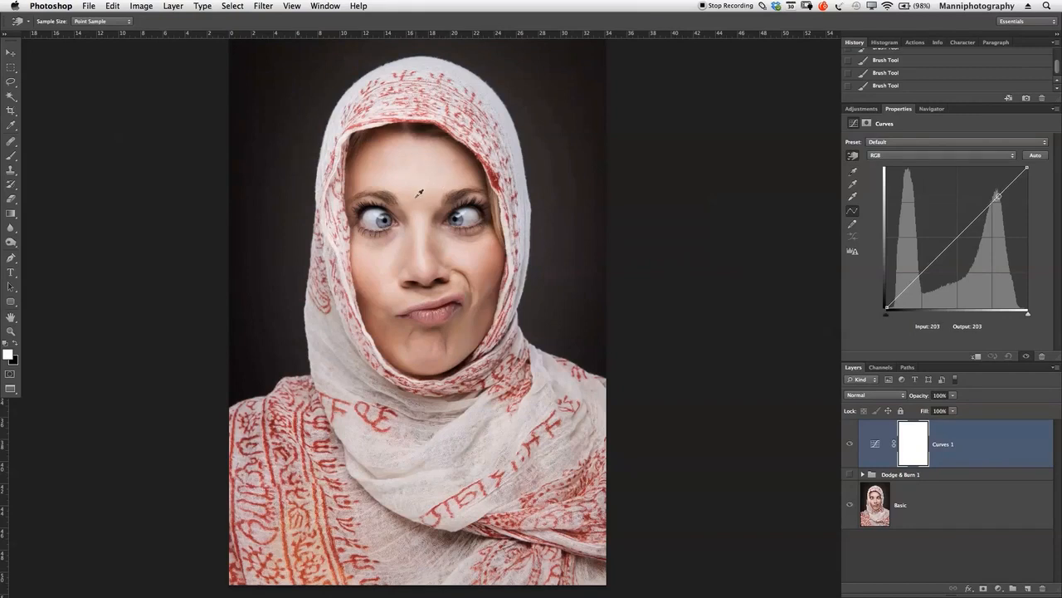
{"action": "left_click", "coordinate": [469, 252]}
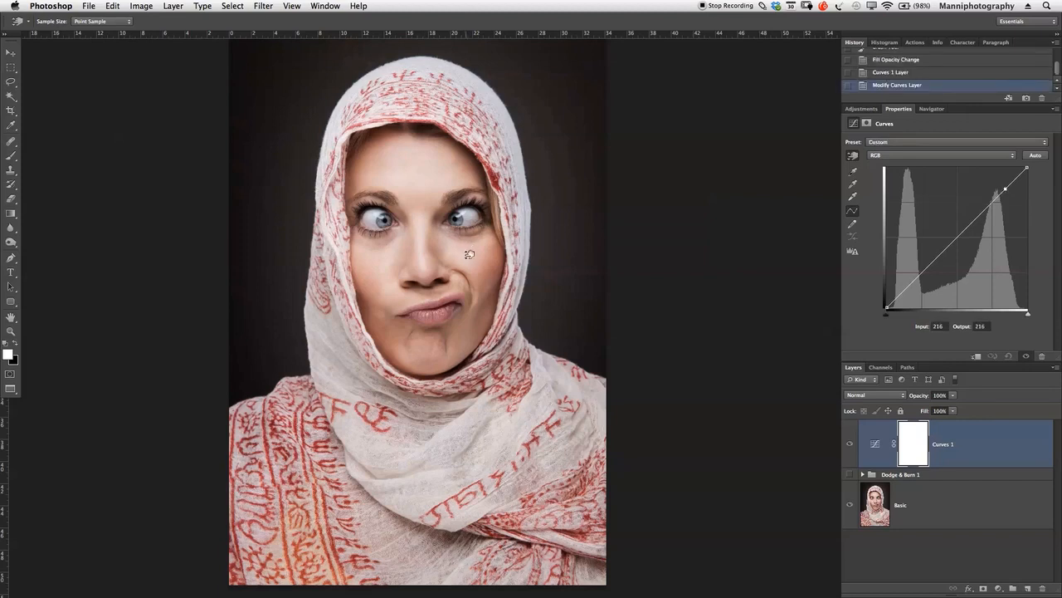
Raise the cheek curve point to an output of 230 and invert the Curves 1 layer mask to black.
{"action": "left_click_drag", "start_coordinate": [470, 254], "coordinate": [470, 247]}
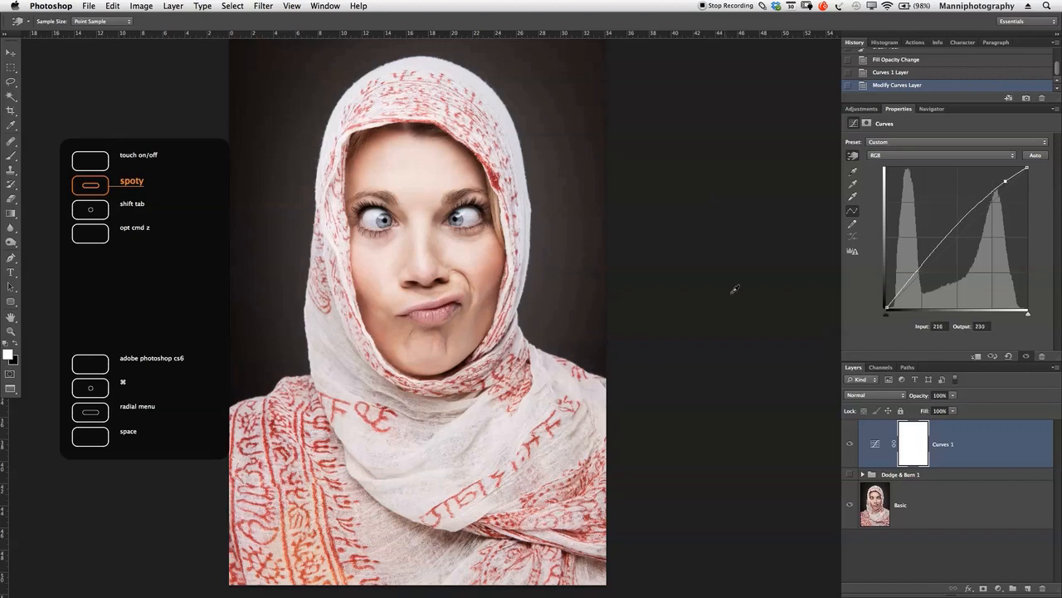
{"action": "key", "text": "F1"}
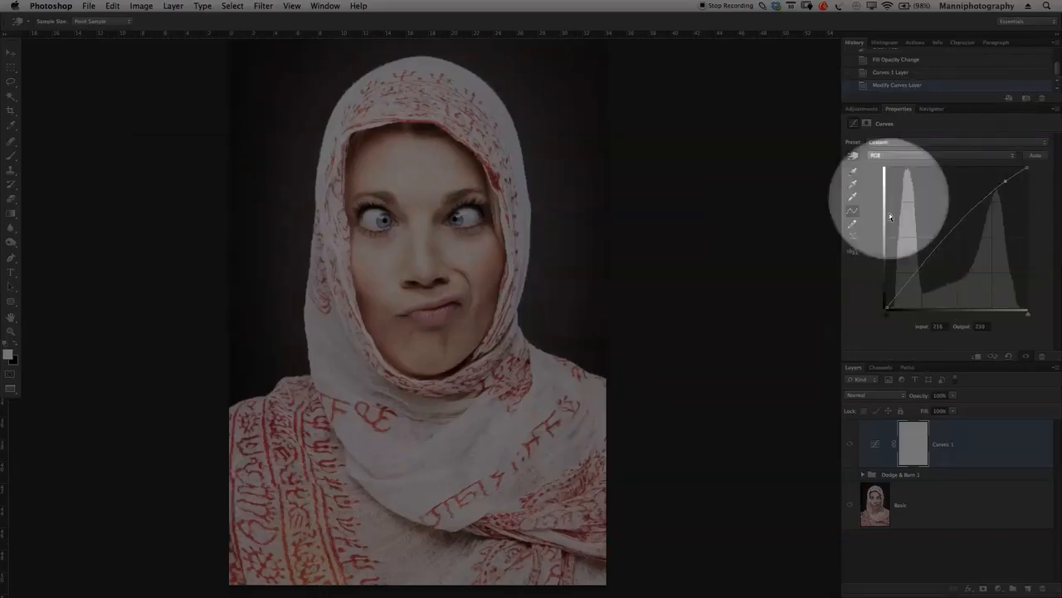
{"action": "key", "text": "F1"}
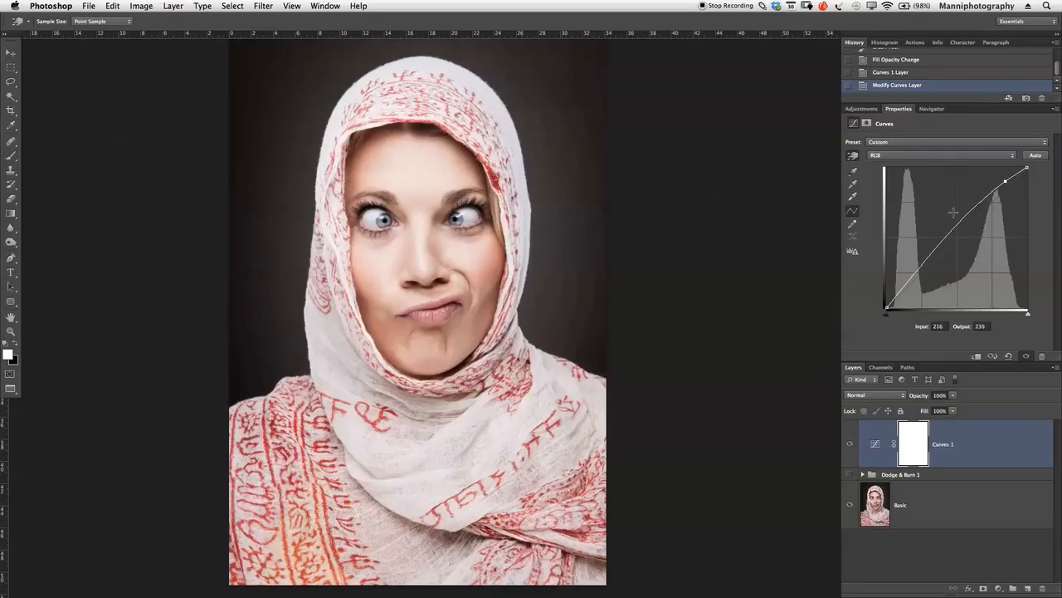
{"action": "key", "text": "F1"}
{"action": "key", "text": "F1"}
{"action": "left_click", "coordinate": [910, 450]}
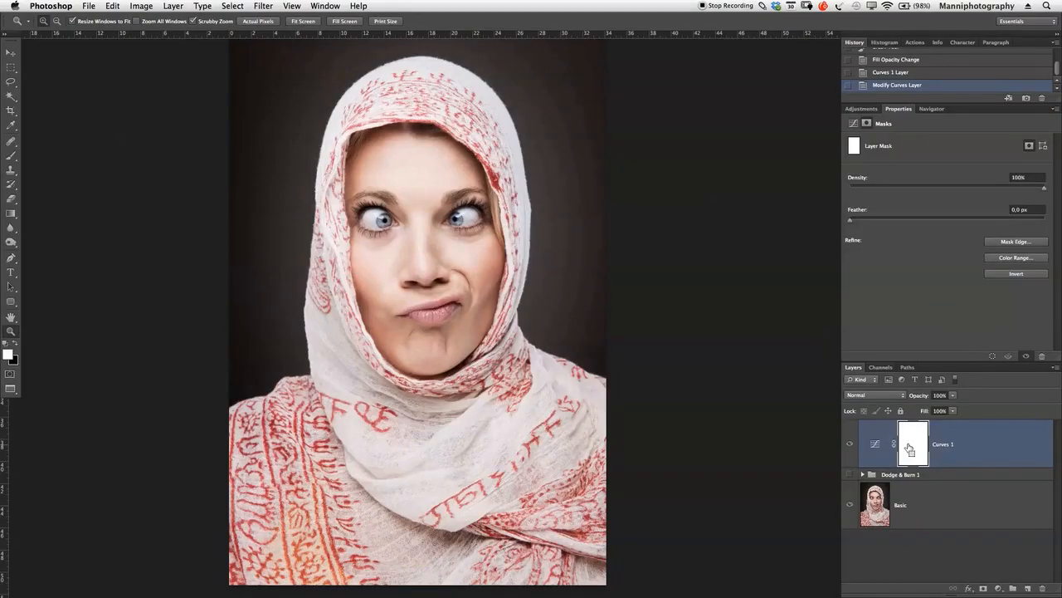
{"action": "key", "text": "super+i"}
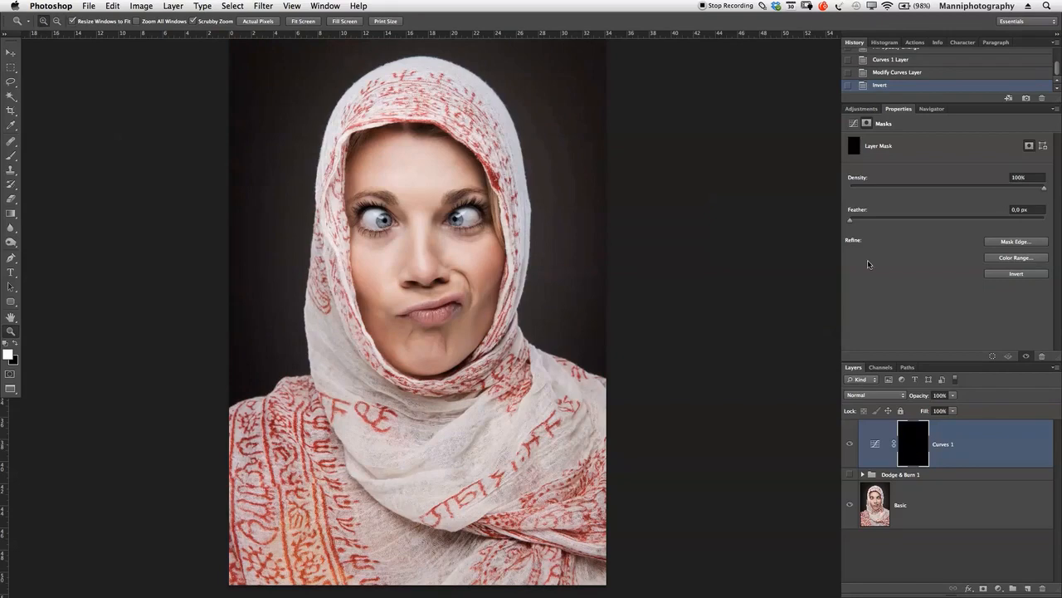
Add a second Curves adjustment layer above Curves 1.
{"action": "key", "text": "F1"}
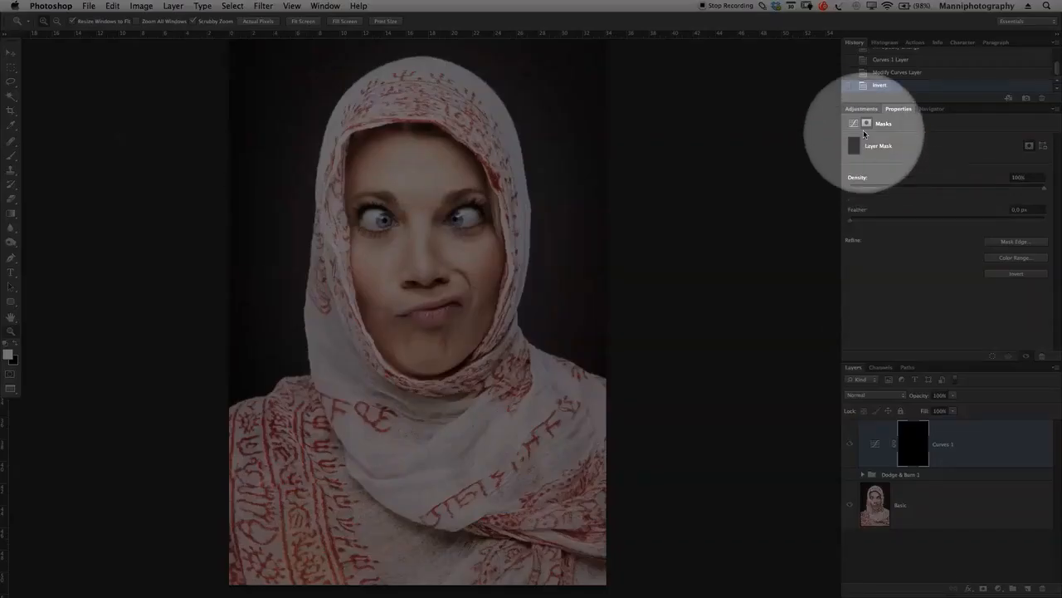
{"action": "key", "text": "F1"}
{"action": "left_click", "coordinate": [861, 108]}
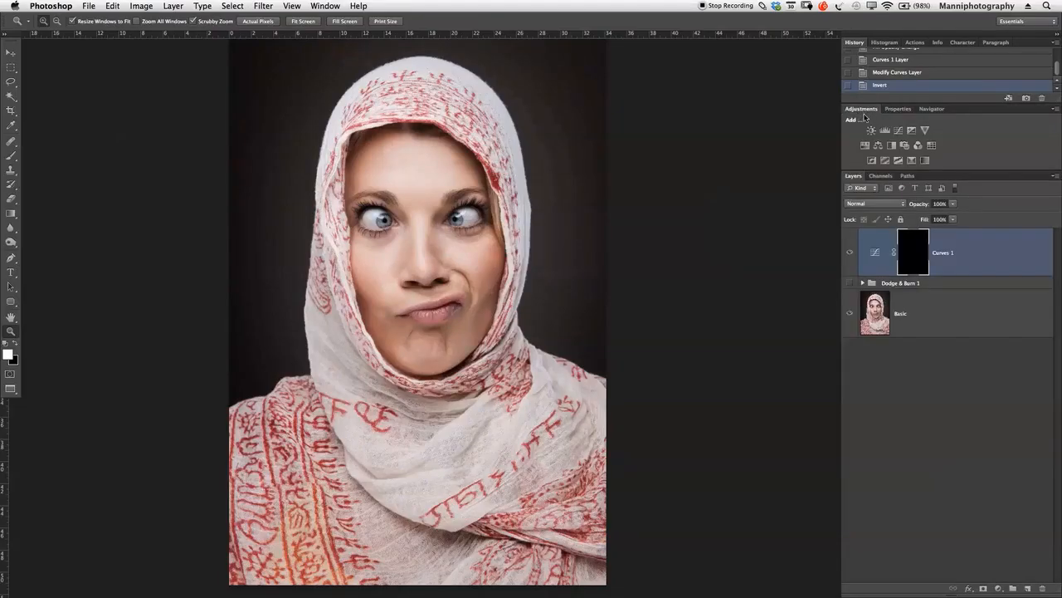
{"action": "key", "text": "F1"}
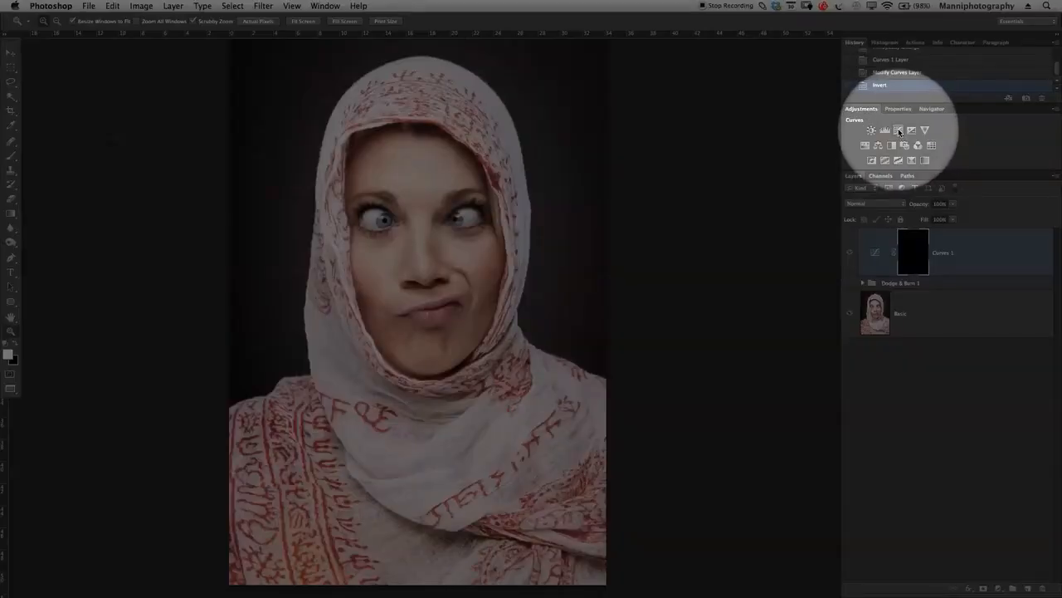
{"action": "left_click", "coordinate": [898, 130]}
{"action": "key", "text": "F1"}
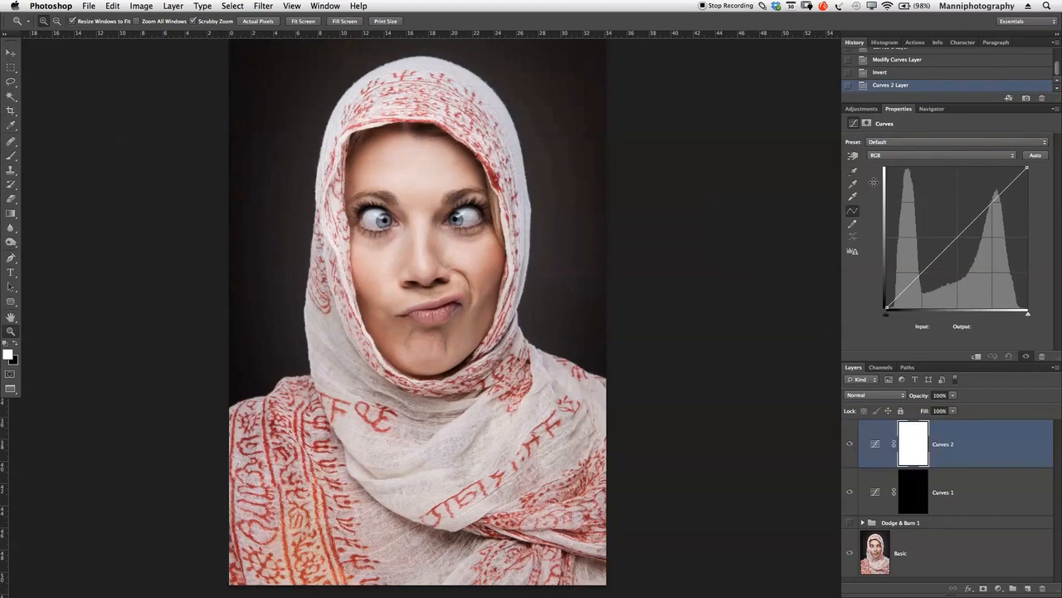
Darken the Curves 2 layer with the on-image adjustment tool from the shadow below the nose, setting input 92 to output 70.
{"action": "key", "text": "F1"}
{"action": "left_click", "coordinate": [854, 156]}
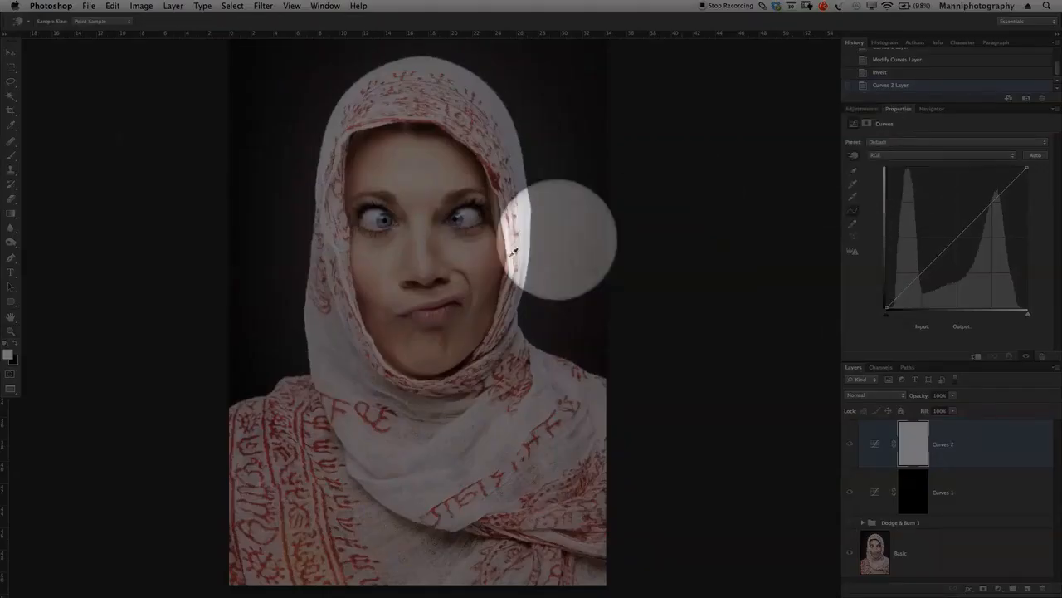
{"action": "key", "text": "F1"}
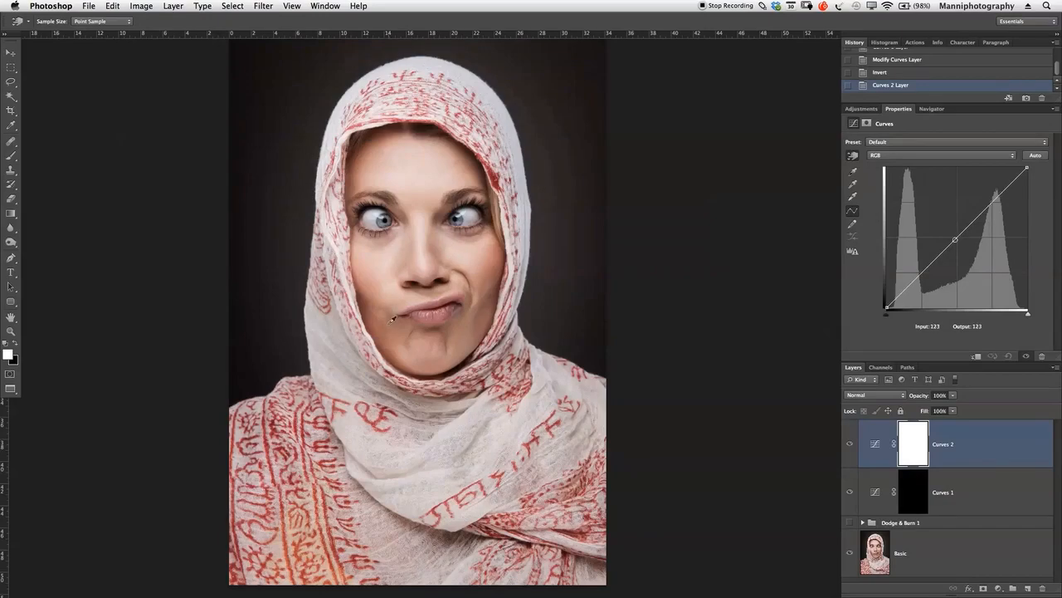
{"action": "key", "text": "F1"}
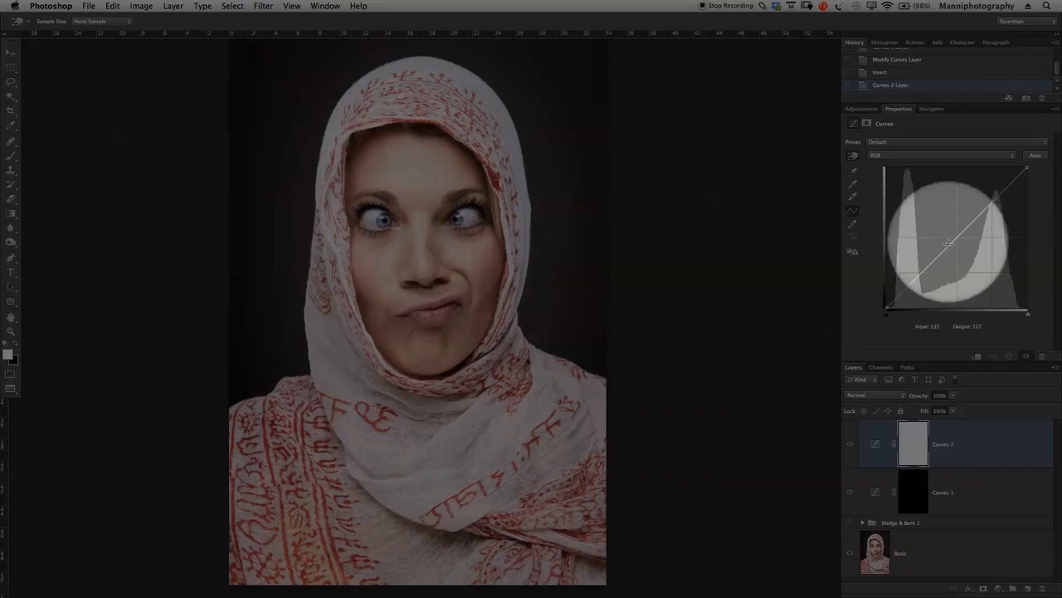
{"action": "key", "text": "F1"}
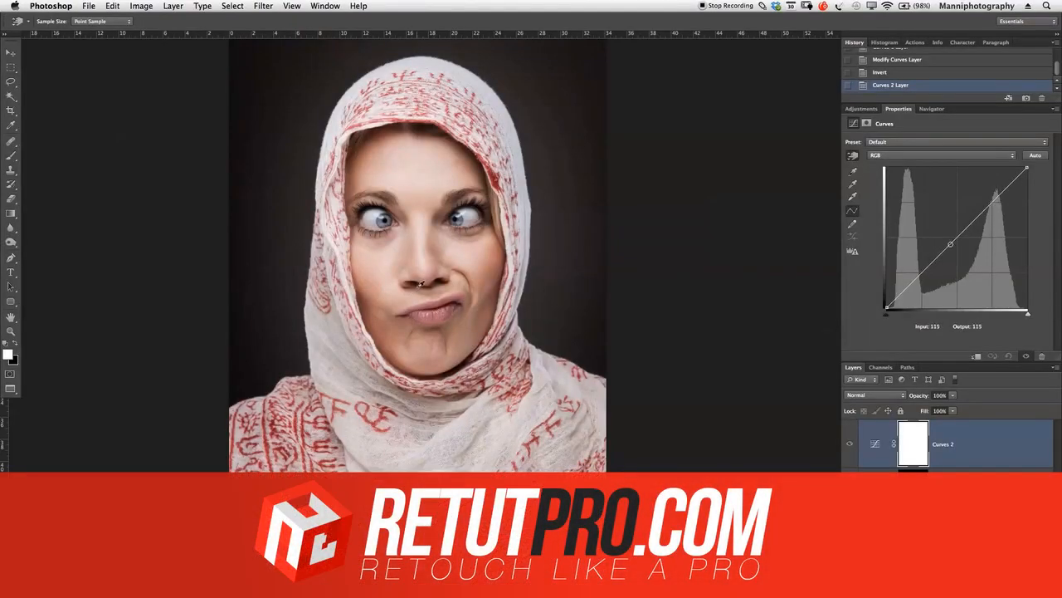
{"action": "left_click", "coordinate": [421, 285]}
{"action": "left_click_drag", "start_coordinate": [421, 285], "coordinate": [422, 297]}
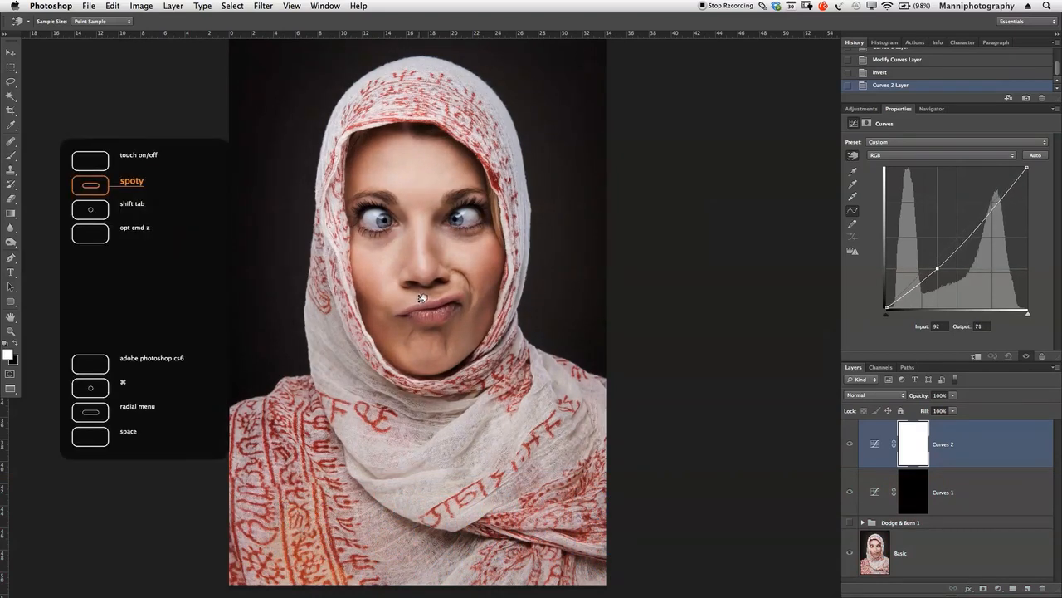
{"action": "left_click_drag", "start_coordinate": [421, 297], "coordinate": [422, 298]}
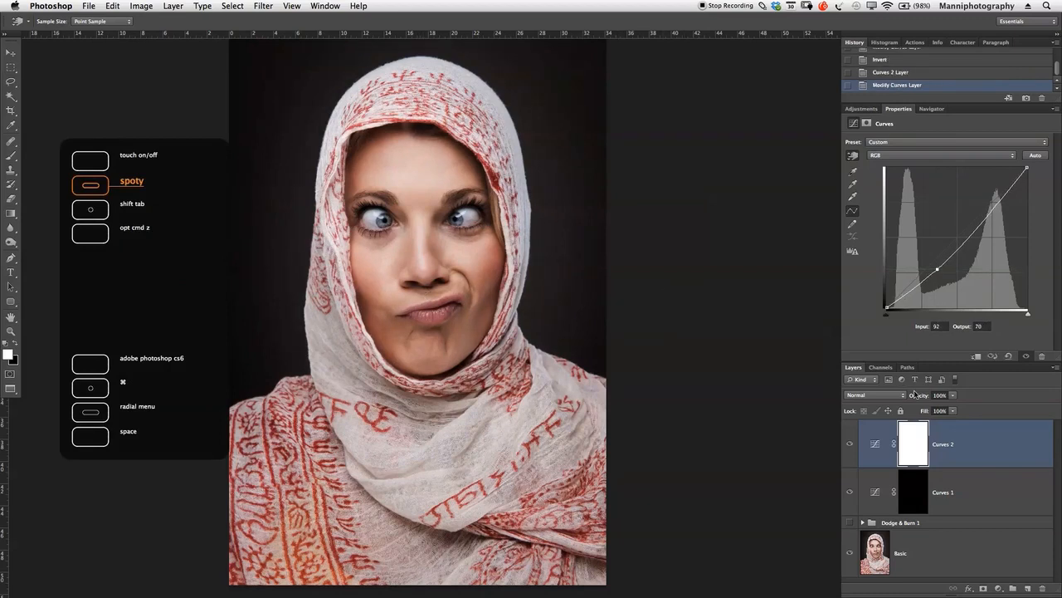
Invert the Curves 2 layer mask to black.
{"action": "left_click", "coordinate": [918, 448]}
{"action": "key", "text": "z"}
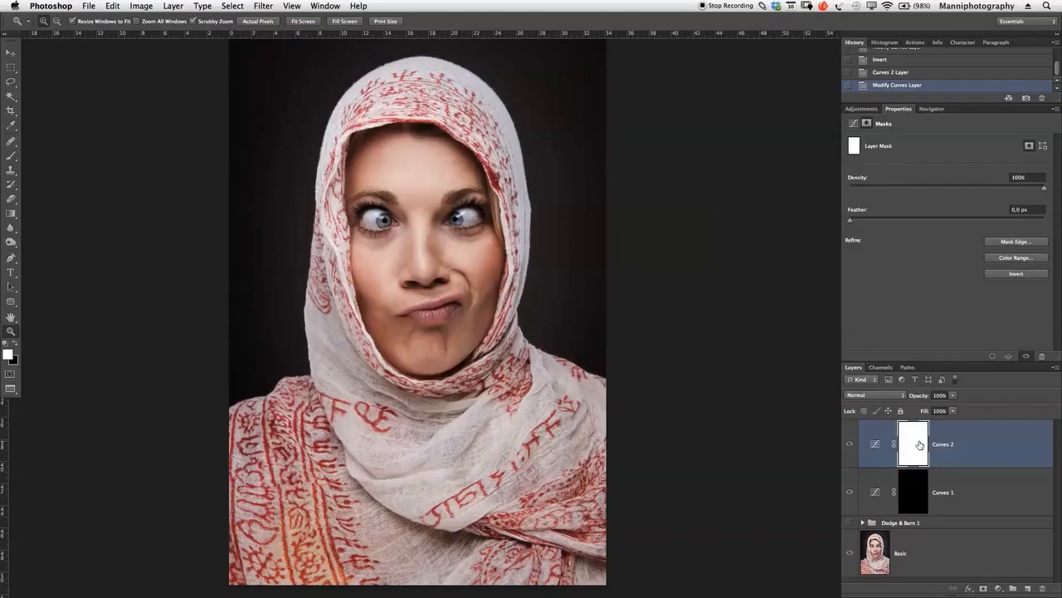
{"action": "key", "text": "super+i"}
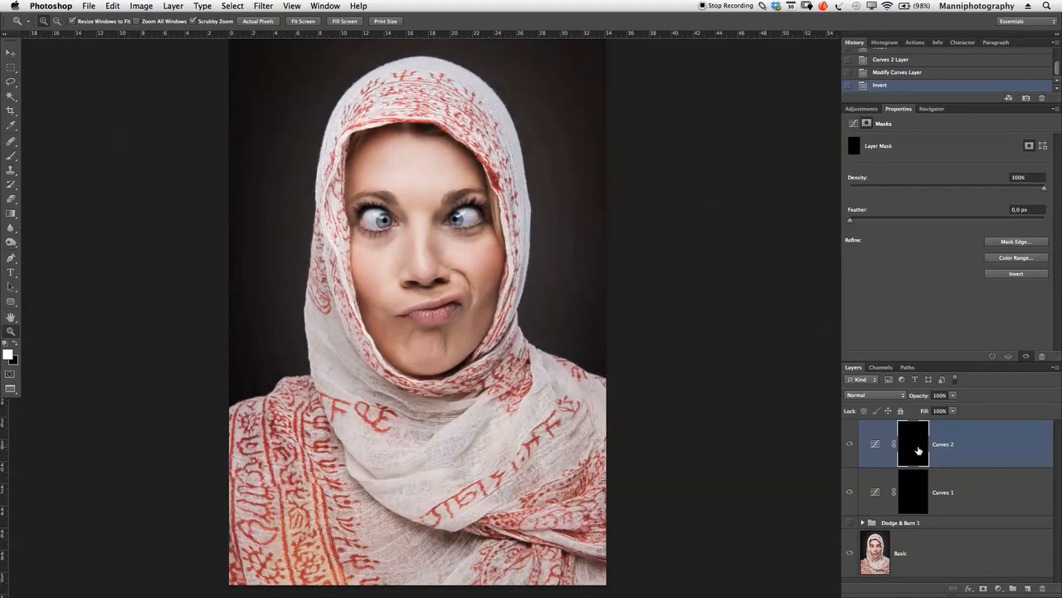
Rename the Curves 1 layer to Dodge and the Curves 2 layer to Burn.
{"action": "double_click", "coordinate": [943, 495]}
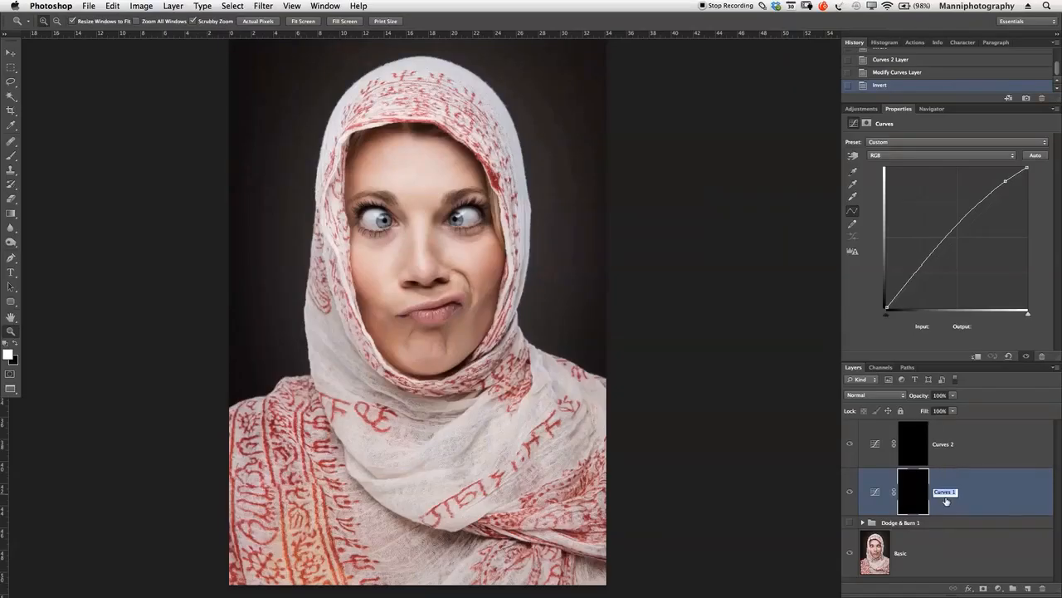
{"action": "type", "text": "C"}
{"action": "key", "text": "Return"}
{"action": "double_click", "coordinate": [947, 446]}
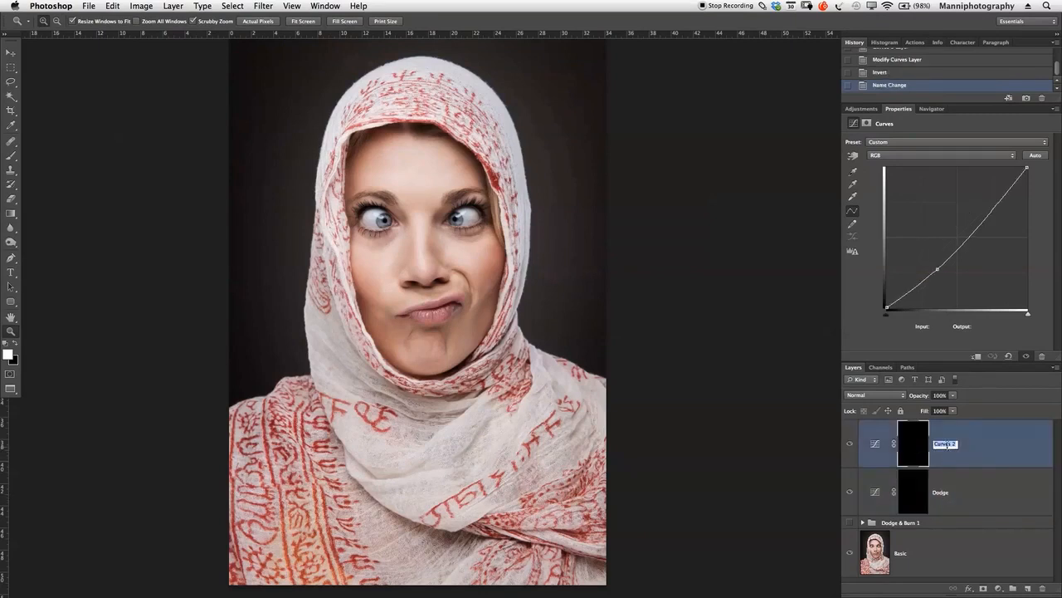
{"action": "type", "text": "Burn"}
{"action": "key", "text": "Return"}
Group the Burn and Dodge layers as "Dodge & Burn 2" and expand the group with more room for the layer list.
{"action": "left_click", "coordinate": [972, 492], "text": "shift"}
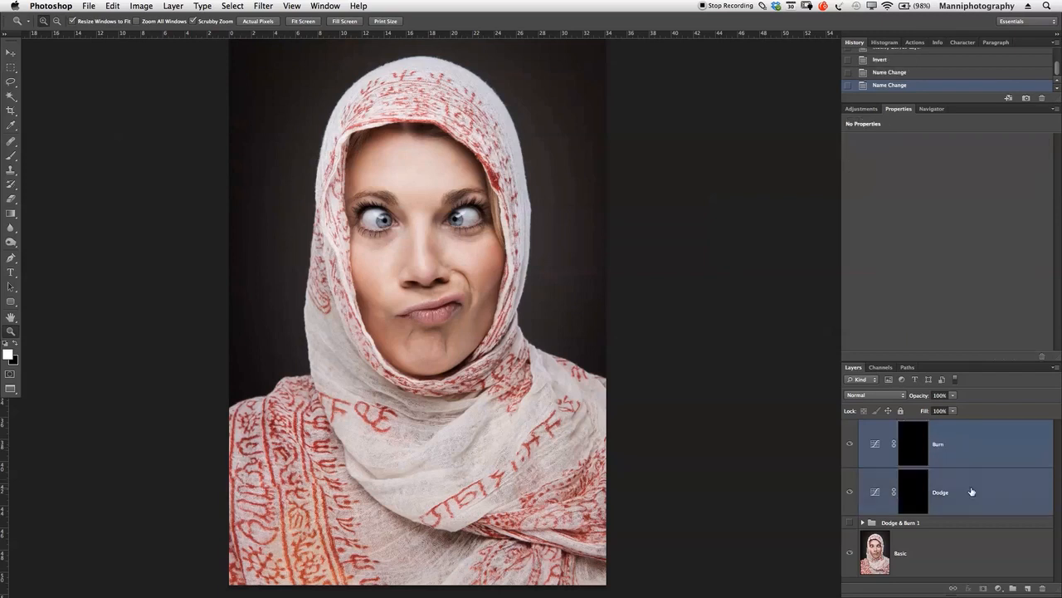
{"action": "key", "text": "super+g"}
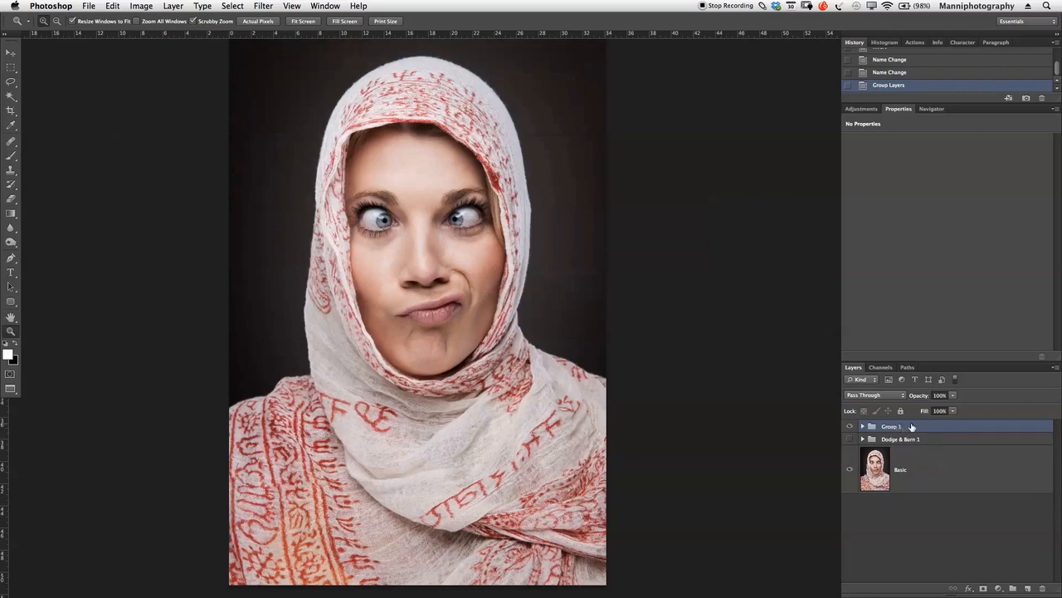
{"action": "double_click", "coordinate": [895, 426]}
{"action": "type", "text": "Dodge & Burn 2"}
{"action": "key", "text": "Return"}
{"action": "left_click", "coordinate": [863, 426]}
{"action": "left_click_drag", "start_coordinate": [1009, 360], "coordinate": [964, 275]}
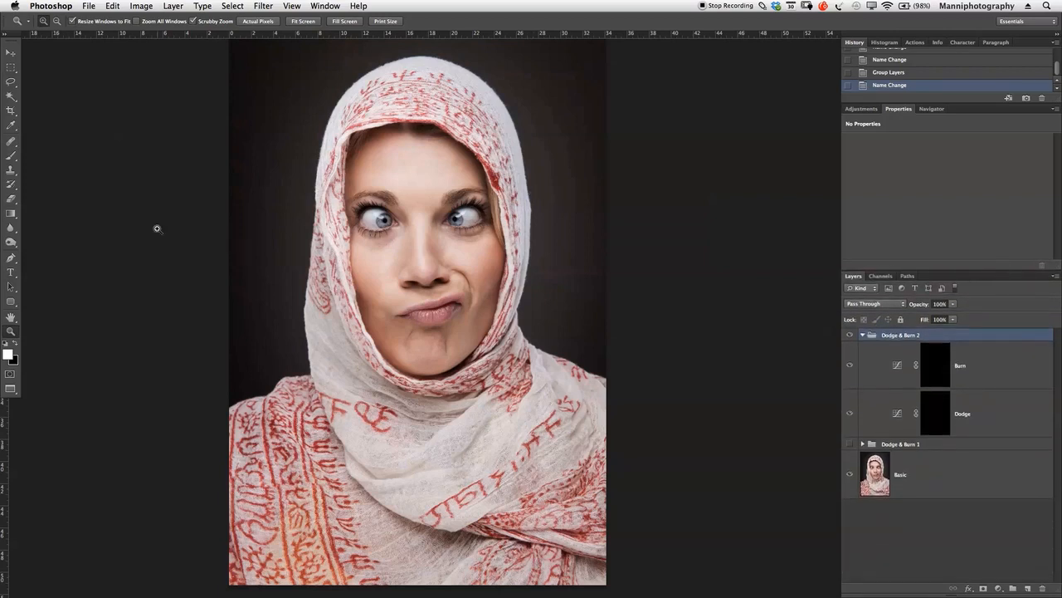
Set up the Brush tool with 30% opacity and 49% flow.
{"action": "key", "text": "b"}
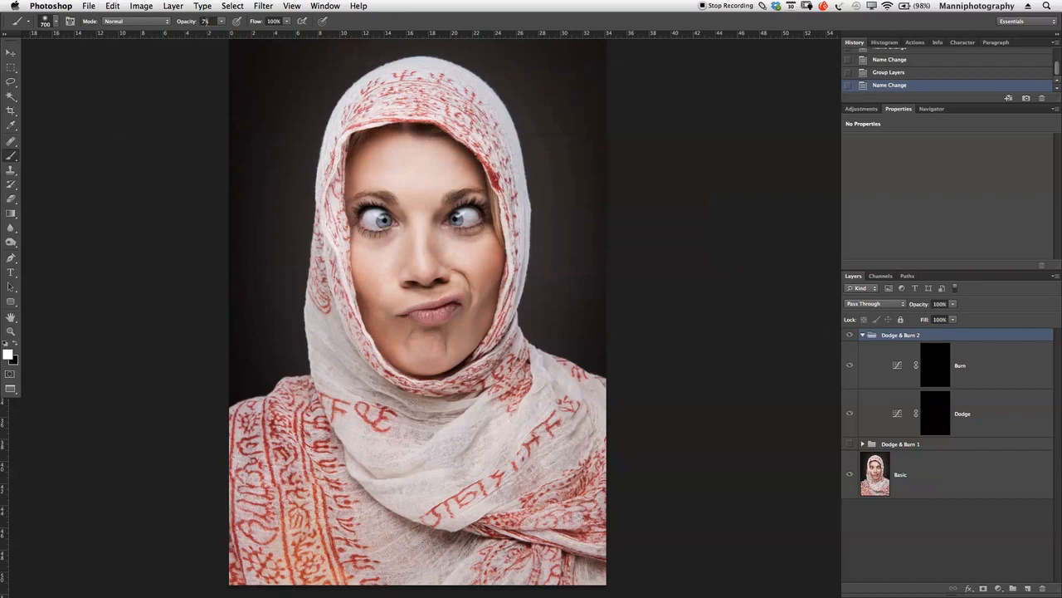
{"action": "left_click", "coordinate": [201, 23]}
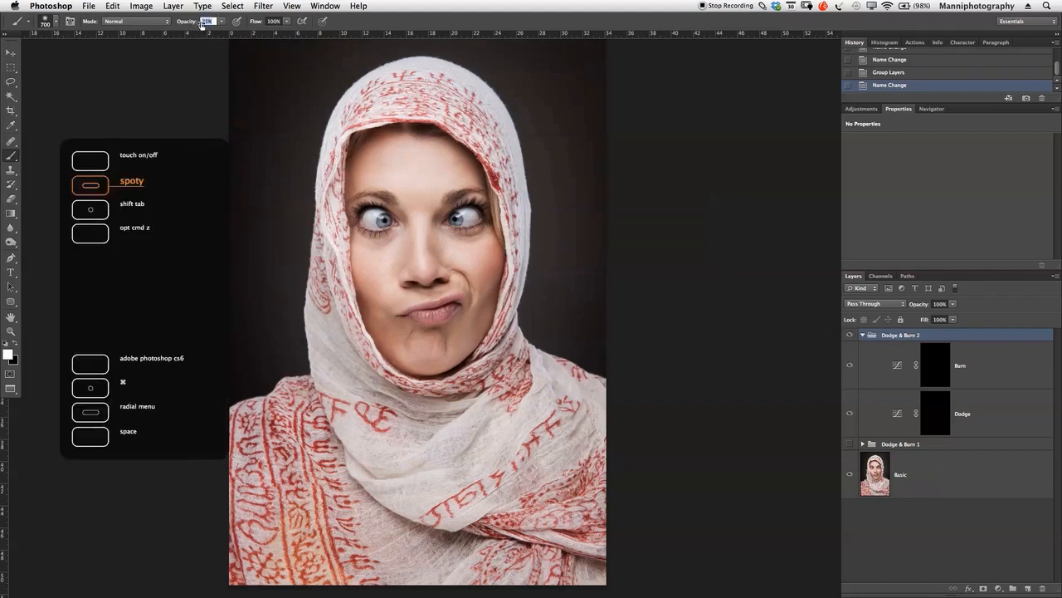
{"action": "key", "text": "Return"}
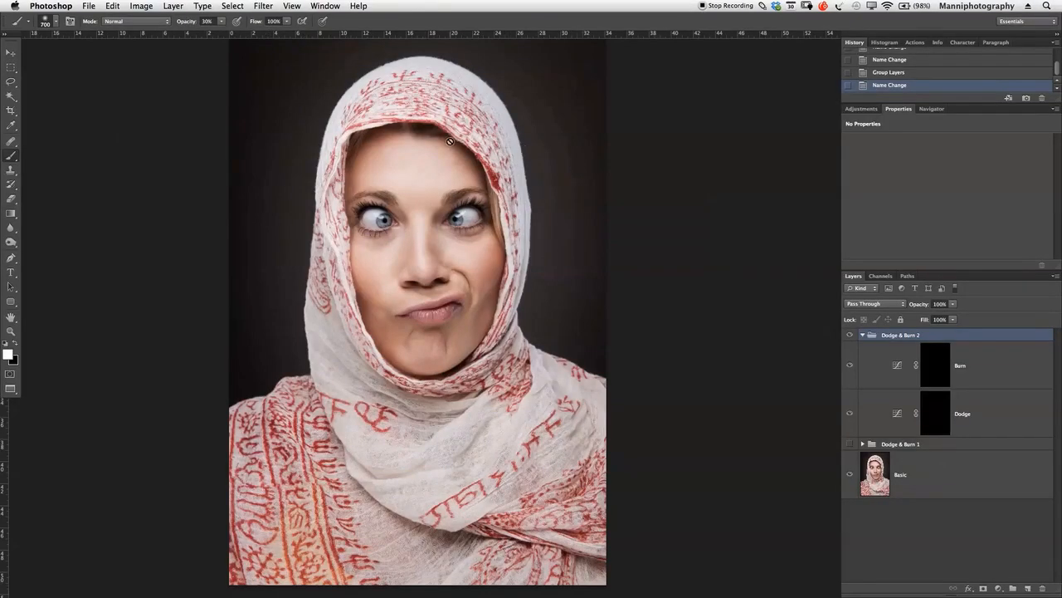
{"action": "left_click_drag", "start_coordinate": [258, 25], "coordinate": [244, 26]}
{"action": "key", "text": "F1"}
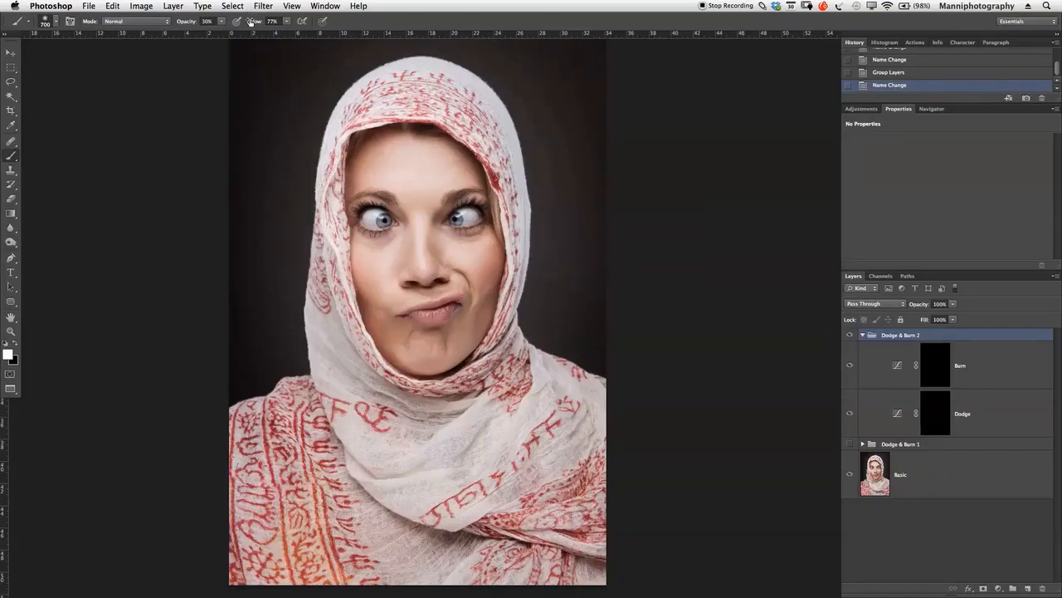
{"action": "mouse_move", "coordinate": [250, 21]}
{"action": "left_mouse_down"}
{"action": "mouse_move", "coordinate": [239, 26]}
{"action": "mouse_move", "coordinate": [263, 24]}
{"action": "left_mouse_up"}
Paint white on the Dodge layer's mask along the bridge of the nose with a soft 250 px brush.
{"action": "left_click", "coordinate": [940, 403]}
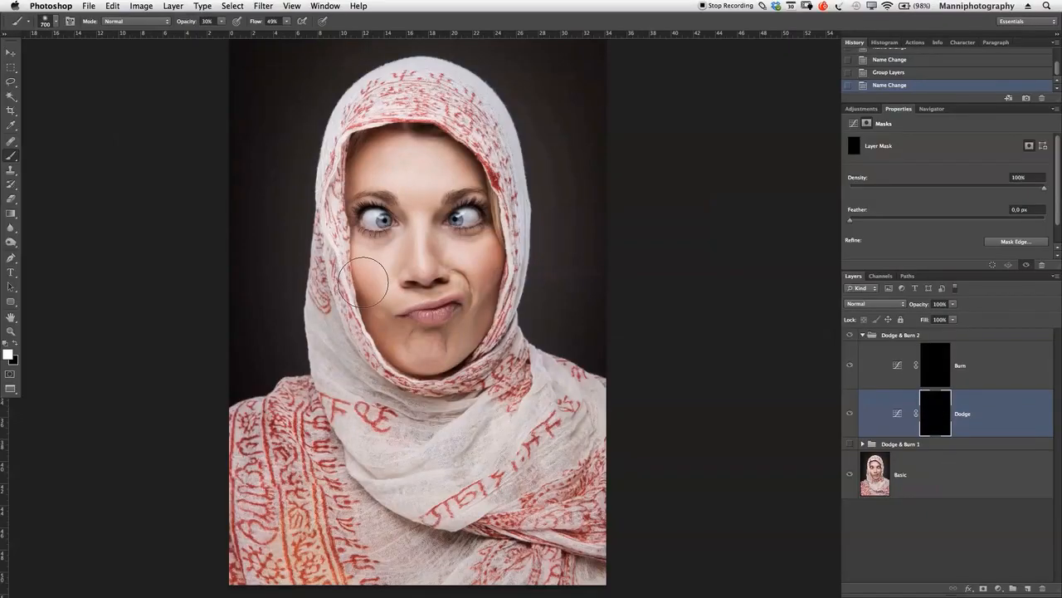
{"action": "mouse_move", "coordinate": [378, 274]}
{"action": "left_mouse_down"}
{"action": "mouse_move", "coordinate": [407, 276]}
{"action": "mouse_move", "coordinate": [397, 276]}
{"action": "mouse_move", "coordinate": [396, 156]}
{"action": "left_mouse_up"}
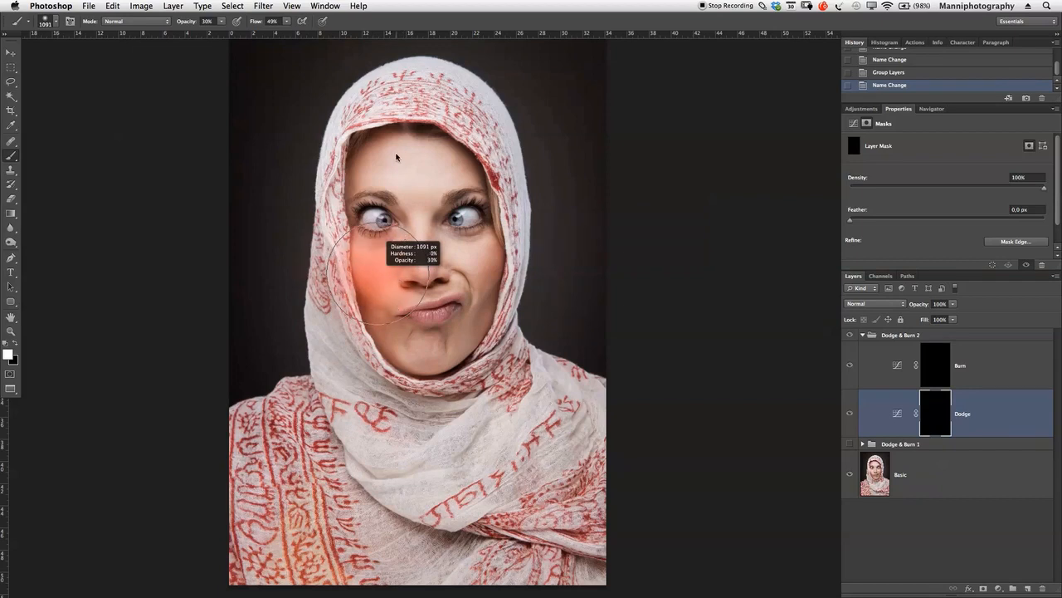
{"action": "mouse_move", "coordinate": [433, 238]}
{"action": "left_mouse_down"}
{"action": "mouse_move", "coordinate": [406, 239]}
{"action": "mouse_move", "coordinate": [459, 241]}
{"action": "left_mouse_up"}
{"action": "key", "text": "z"}
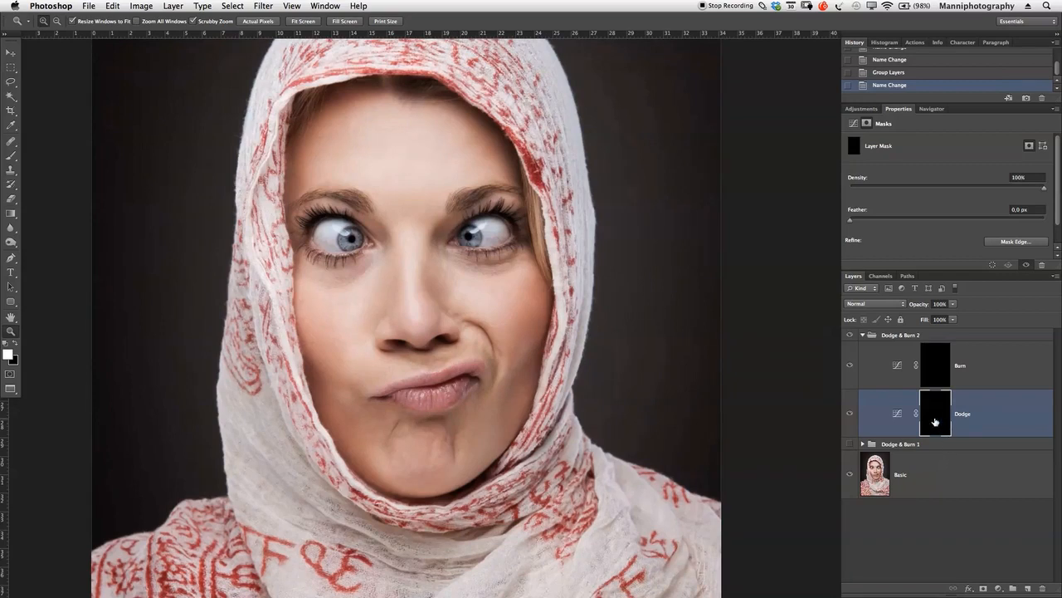
{"action": "key", "text": "b"}
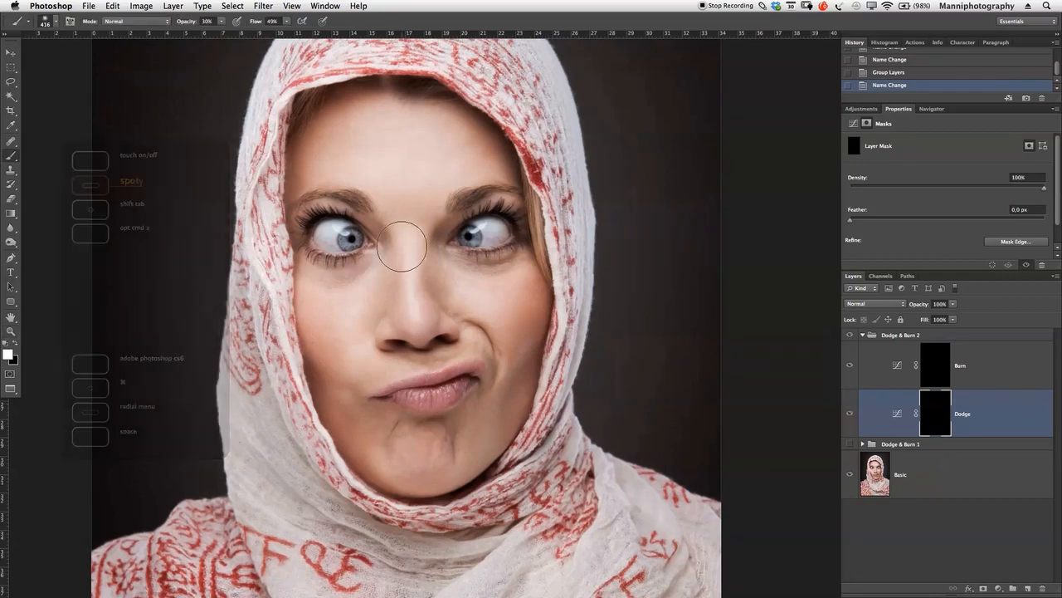
{"action": "key", "text": "bracketleft"}
{"action": "key", "text": "bracketleft"}
{"action": "left_click", "coordinate": [408, 232]}
{"action": "left_click", "coordinate": [407, 232]}
{"action": "left_click", "coordinate": [408, 231]}
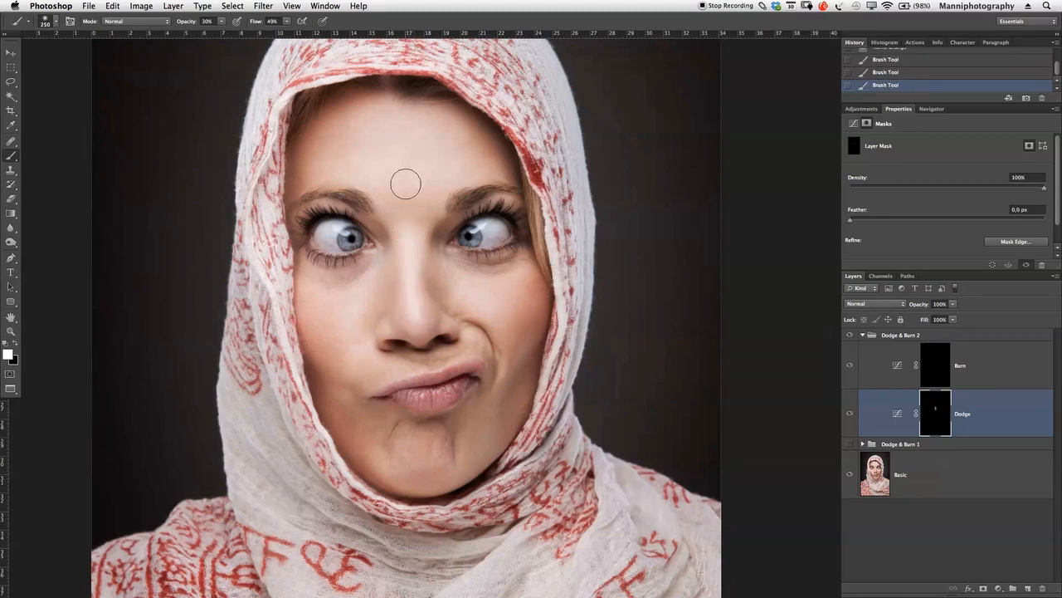
Enlarge the brush to 700 px and dodge the forehead and both cheeks on the Dodge mask.
{"action": "key", "text": "bracketright"}
{"action": "key", "text": "bracketright"}
{"action": "key", "text": "bracketright"}
{"action": "key", "text": "bracketright"}
{"action": "key", "text": "bracketright"}
{"action": "mouse_move", "coordinate": [389, 184]}
{"action": "left_mouse_down"}
{"action": "mouse_move", "coordinate": [360, 166]}
{"action": "mouse_move", "coordinate": [368, 152]}
{"action": "mouse_move", "coordinate": [335, 161]}
{"action": "mouse_move", "coordinate": [339, 138]}
{"action": "mouse_move", "coordinate": [339, 155]}
{"action": "mouse_move", "coordinate": [351, 134]}
{"action": "mouse_move", "coordinate": [341, 156]}
{"action": "mouse_move", "coordinate": [385, 147]}
{"action": "mouse_move", "coordinate": [363, 137]}
{"action": "mouse_move", "coordinate": [429, 165]}
{"action": "mouse_move", "coordinate": [436, 152]}
{"action": "mouse_move", "coordinate": [450, 160]}
{"action": "mouse_move", "coordinate": [488, 108]}
{"action": "mouse_move", "coordinate": [387, 140]}
{"action": "mouse_move", "coordinate": [357, 125]}
{"action": "mouse_move", "coordinate": [359, 159]}
{"action": "mouse_move", "coordinate": [329, 147]}
{"action": "mouse_move", "coordinate": [370, 178]}
{"action": "mouse_move", "coordinate": [387, 239]}
{"action": "mouse_move", "coordinate": [366, 236]}
{"action": "mouse_move", "coordinate": [340, 309]}
{"action": "mouse_move", "coordinate": [352, 319]}
{"action": "mouse_move", "coordinate": [323, 307]}
{"action": "mouse_move", "coordinate": [347, 297]}
{"action": "mouse_move", "coordinate": [319, 295]}
{"action": "left_mouse_up"}
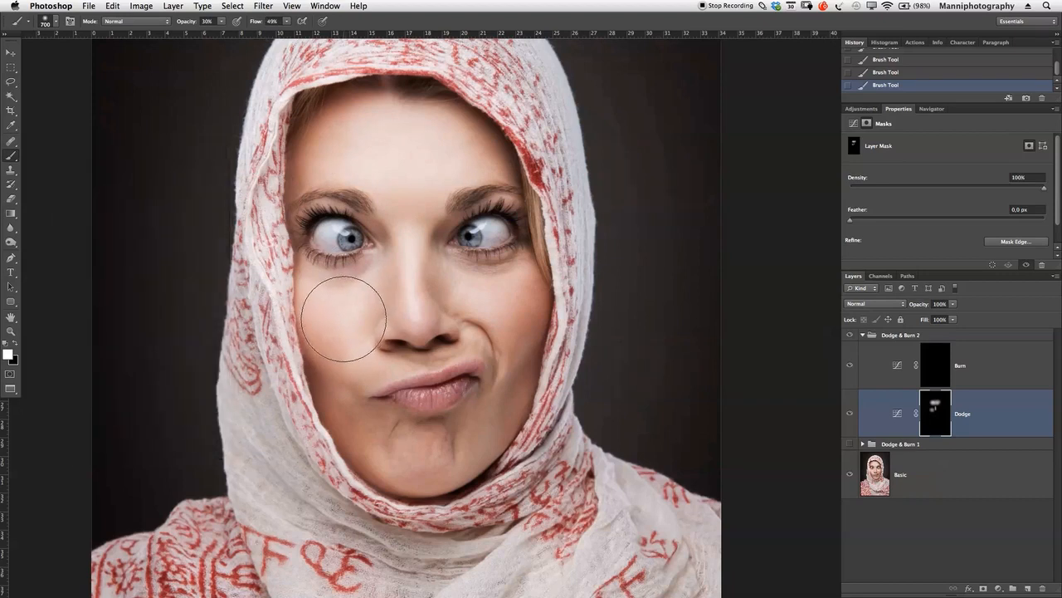
{"action": "left_click_drag", "start_coordinate": [496, 302], "coordinate": [524, 296]}
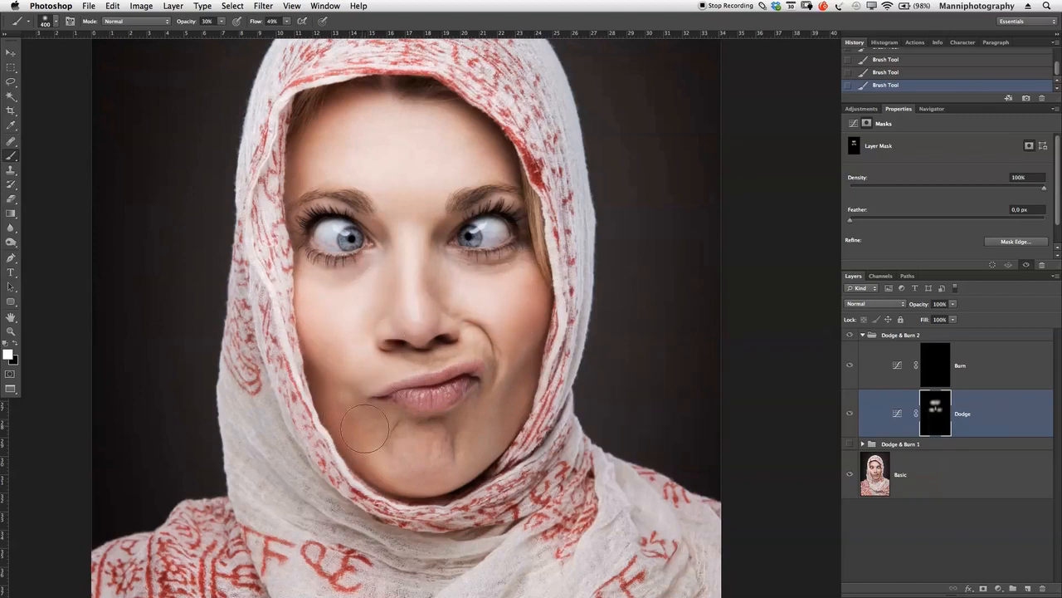
Dodge the chin on the Dodge mask with a 400 px brush.
{"action": "key", "text": "bracketright"}
{"action": "key", "text": "bracketright"}
{"action": "key", "text": "bracketright"}
{"action": "key", "text": "bracketleft"}
{"action": "key", "text": "bracketleft"}
{"action": "key", "text": "bracketleft"}
{"action": "key", "text": "bracketleft"}
{"action": "key", "text": "bracketleft"}
{"action": "key", "text": "bracketleft"}
{"action": "key", "text": "bracketleft"}
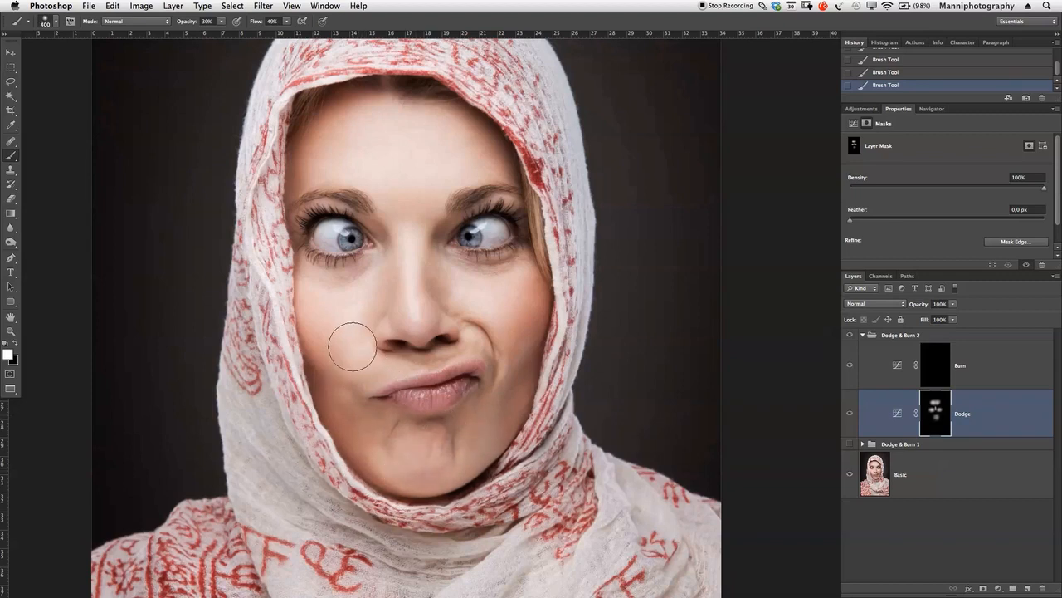
Shrink the brush and dodge the lower lip on the Dodge mask.
{"action": "key", "text": "bracketleft"}
{"action": "key", "text": "bracketleft"}
{"action": "key", "text": "bracketleft"}
{"action": "key", "text": "bracketleft"}
{"action": "key", "text": "bracketleft"}
{"action": "key", "text": "bracketleft"}
{"action": "mouse_move", "coordinate": [416, 398]}
{"action": "left_mouse_down"}
{"action": "mouse_move", "coordinate": [450, 396]}
{"action": "mouse_move", "coordinate": [400, 395]}
{"action": "left_mouse_up"}
Shrink the brush to 80 px and dodge the smaller facial details on the Dodge mask.
{"action": "key", "text": "bracketleft"}
{"action": "key", "text": "bracketleft"}
{"action": "key", "text": "bracketleft"}
{"action": "key", "text": "bracketleft"}
Switch to the Burn layer's mask and burn around the eye and eyebrow on the image's left with a small soft brush.
{"action": "left_click", "coordinate": [990, 361]}
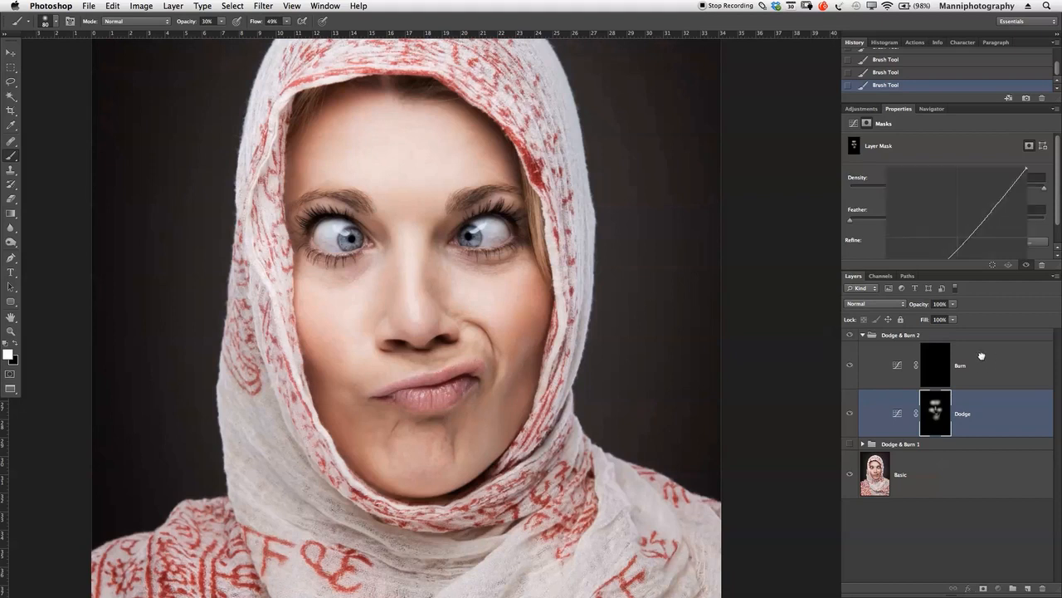
{"action": "key", "text": "bracketleft"}
{"action": "key", "text": "bracketleft"}
{"action": "key", "text": "bracketleft"}
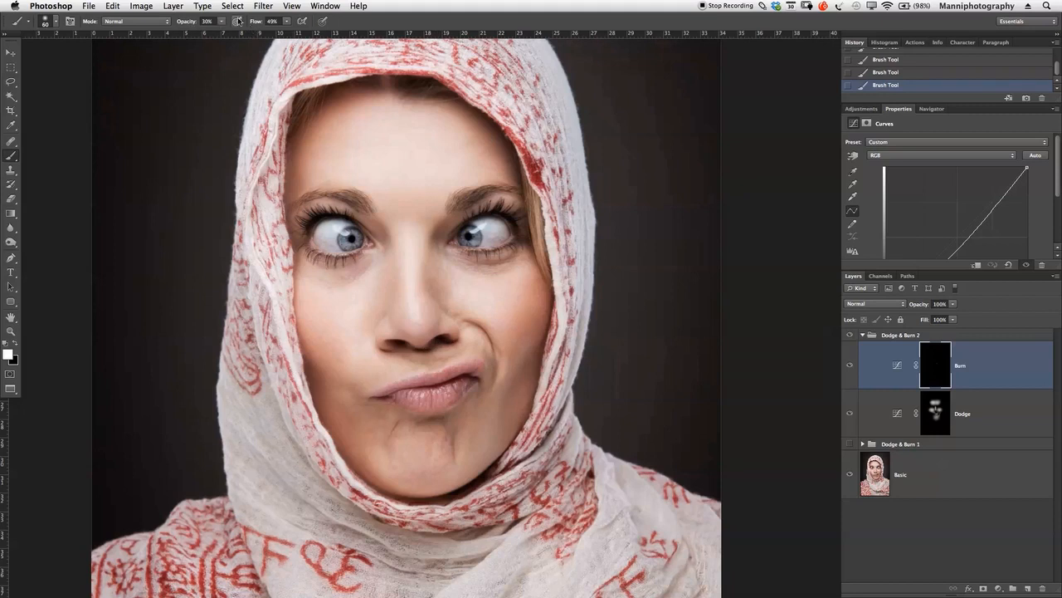
{"action": "key", "text": "bracketright"}
{"action": "key", "text": "bracketright"}
{"action": "key", "text": "bracketright"}
{"action": "key", "text": "bracketright"}
{"action": "key", "text": "bracketleft"}
{"action": "key", "text": "bracketleft"}
{"action": "key", "text": "bracketleft"}
{"action": "key", "text": "bracketright"}
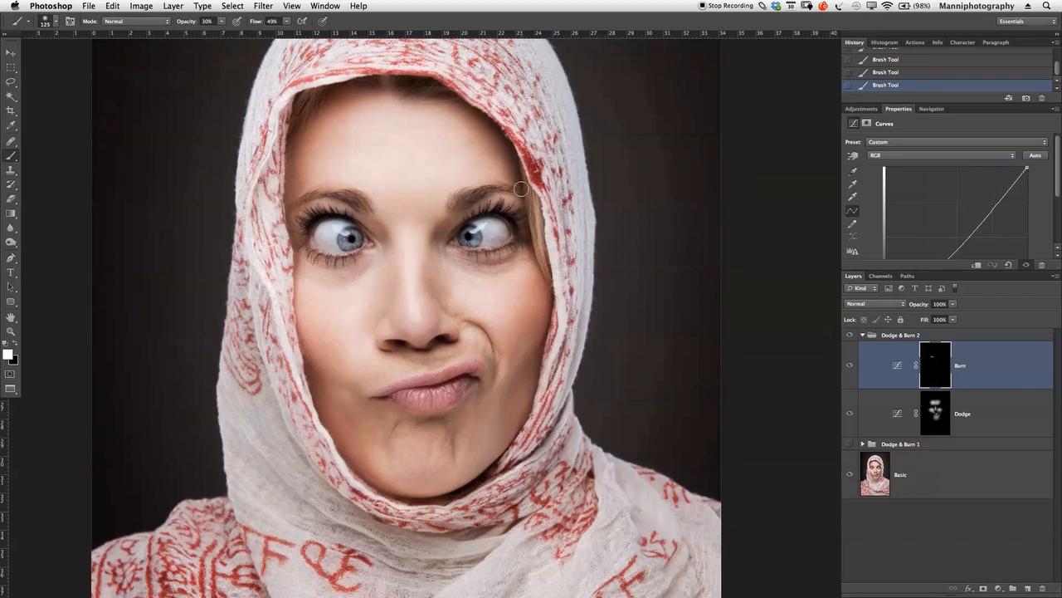
Burn the outer end of the eyebrow and the lids of the eye on the image's right on the Burn mask.
{"action": "mouse_move", "coordinate": [523, 186]}
{"action": "left_mouse_down"}
{"action": "mouse_move", "coordinate": [455, 205]}
{"action": "mouse_move", "coordinate": [521, 200]}
{"action": "left_mouse_up"}
{"action": "key", "text": "bracketleft"}
{"action": "key", "text": "bracketleft"}
{"action": "left_click_drag", "start_coordinate": [520, 242], "coordinate": [473, 247]}
{"action": "key", "text": "bracketleft"}
{"action": "key", "text": "bracketleft"}
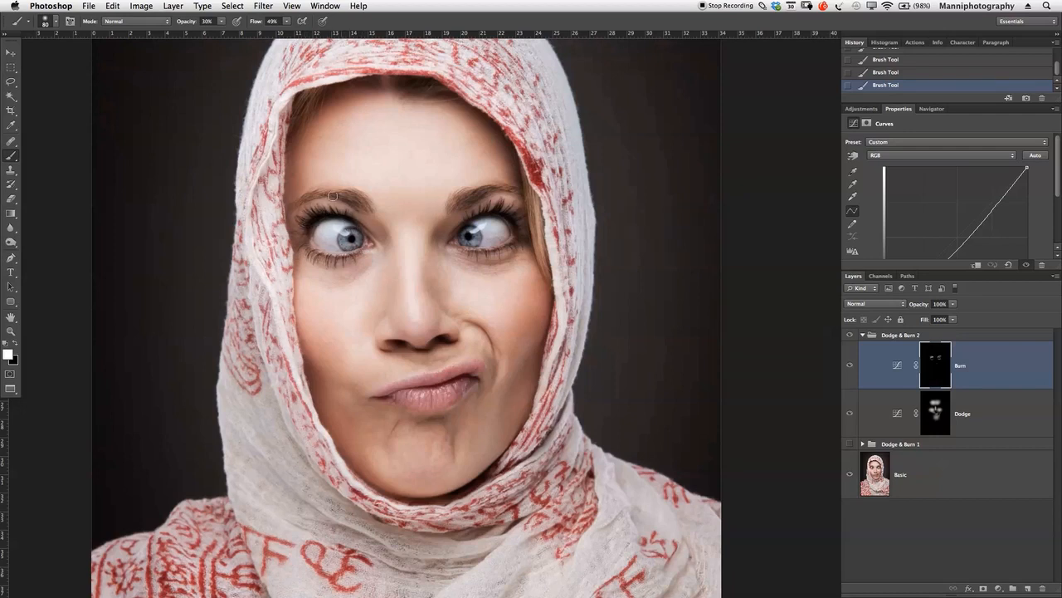
Enlarge the brush to 400 px and burn both sides of the nose on the Burn mask.
{"action": "key", "text": "bracketright"}
{"action": "key", "text": "bracketright"}
{"action": "key", "text": "bracketright"}
{"action": "key", "text": "bracketright"}
{"action": "key", "text": "bracketright"}
{"action": "key", "text": "bracketright"}
{"action": "key", "text": "bracketright"}
{"action": "key", "text": "bracketright"}
{"action": "key", "text": "bracketright"}
{"action": "left_click_drag", "start_coordinate": [384, 255], "coordinate": [368, 366]}
{"action": "left_click_drag", "start_coordinate": [440, 249], "coordinate": [464, 346]}
Burn the outer cheeks down to the jaw and the upper edge of the forehead on the Burn mask.
{"action": "left_click_drag", "start_coordinate": [539, 296], "coordinate": [532, 394]}
{"action": "left_click_drag", "start_coordinate": [292, 299], "coordinate": [343, 470]}
{"action": "mouse_move", "coordinate": [292, 184]}
{"action": "left_mouse_down"}
{"action": "mouse_move", "coordinate": [314, 88]}
{"action": "mouse_move", "coordinate": [298, 110]}
{"action": "mouse_move", "coordinate": [473, 71]}
{"action": "mouse_move", "coordinate": [321, 83]}
{"action": "mouse_move", "coordinate": [489, 84]}
{"action": "left_mouse_up"}
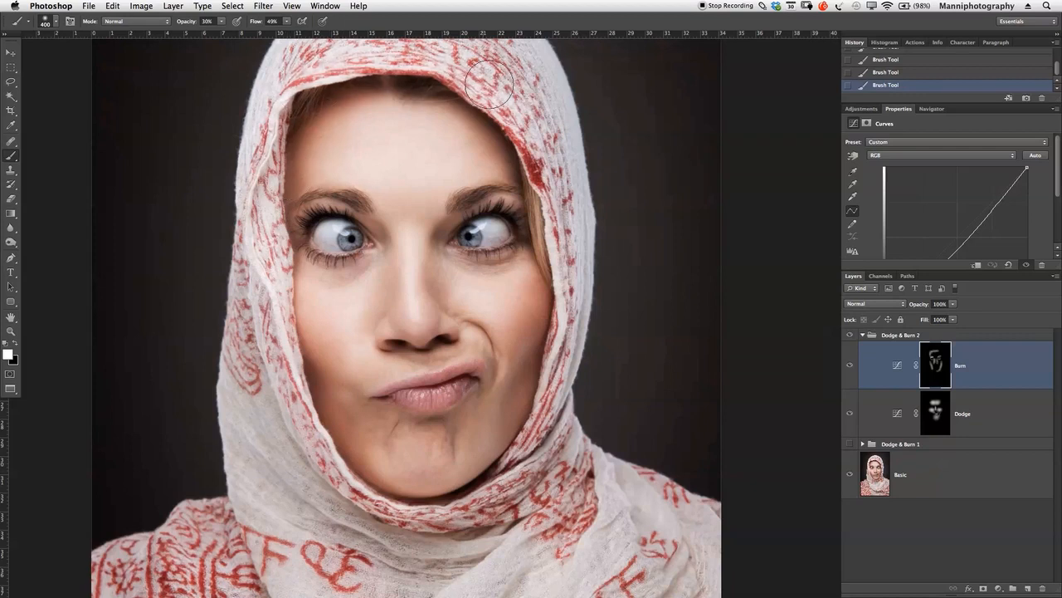
Raise the brush flow to 99% and burn fine details around the eyes and eyebrows with brushes up to 70 px.
{"action": "key", "text": "z"}
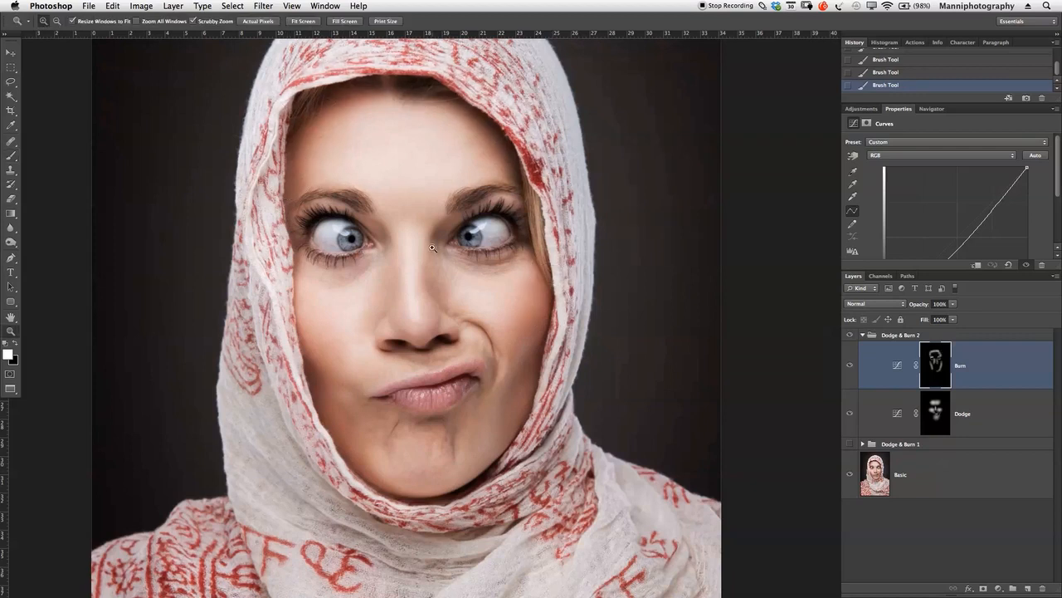
{"action": "left_click", "coordinate": [432, 247]}
{"action": "left_click_drag", "start_coordinate": [385, 247], "coordinate": [439, 203]}
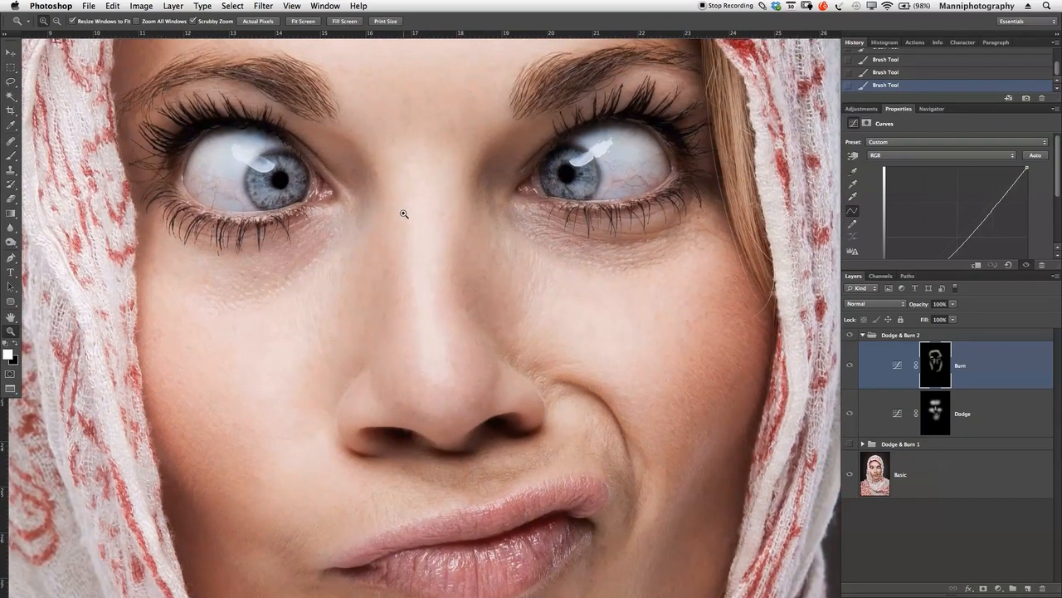
{"action": "key", "text": "b"}
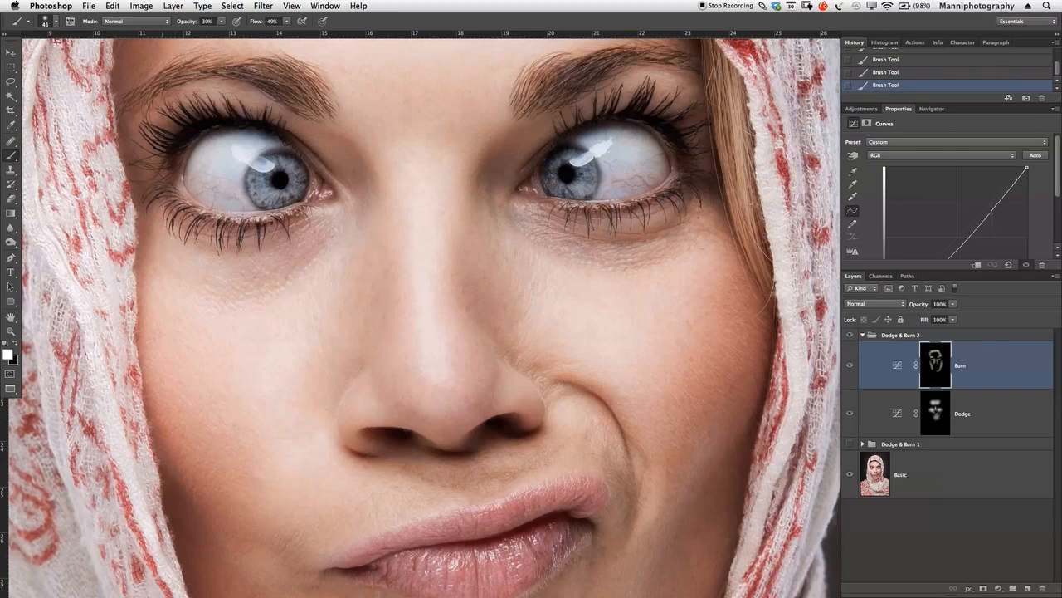
{"action": "left_click_drag", "start_coordinate": [259, 23], "coordinate": [312, 25]}
{"action": "key", "text": "bracketleft"}
{"action": "key", "text": "bracketleft"}
{"action": "key", "text": "bracketleft"}
{"action": "key", "text": "bracketright"}
{"action": "key", "text": "bracketright"}
{"action": "key", "text": "bracketright"}
{"action": "key", "text": "bracketleft"}
{"action": "key", "text": "bracketright"}
{"action": "key", "text": "bracketright"}
{"action": "key", "text": "bracketright"}
{"action": "key", "text": "bracketright"}
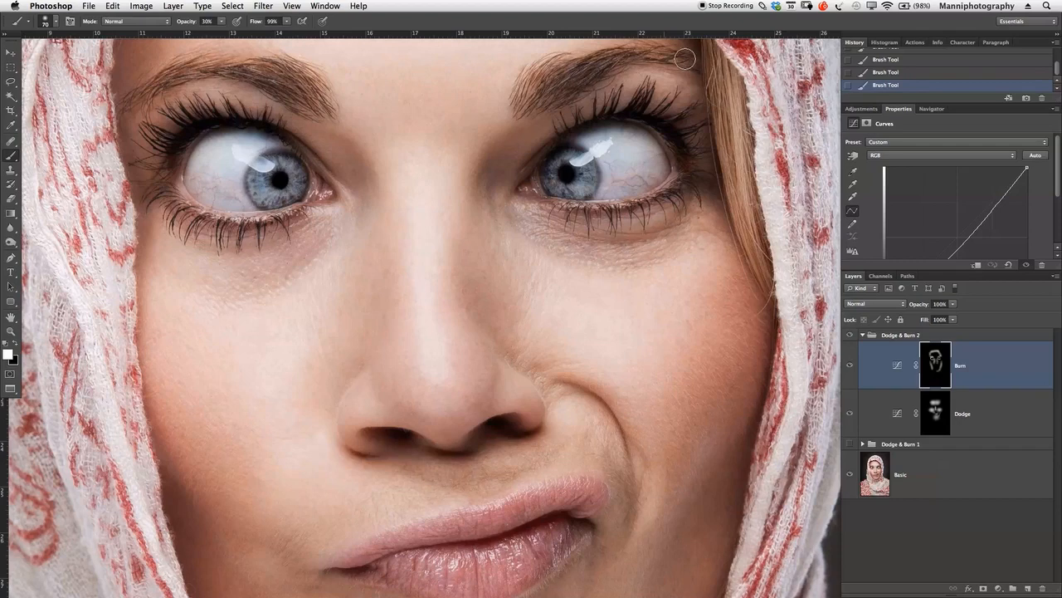
Burn the edge of the blonde hair strand on the Burn mask and brighten the strand on the Dodge mask.
{"action": "key", "text": "z"}
{"action": "left_click_drag", "start_coordinate": [688, 191], "coordinate": [612, 246]}
{"action": "left_click_drag", "start_coordinate": [364, 150], "coordinate": [339, 244]}
{"action": "left_click_drag", "start_coordinate": [328, 202], "coordinate": [315, 201]}
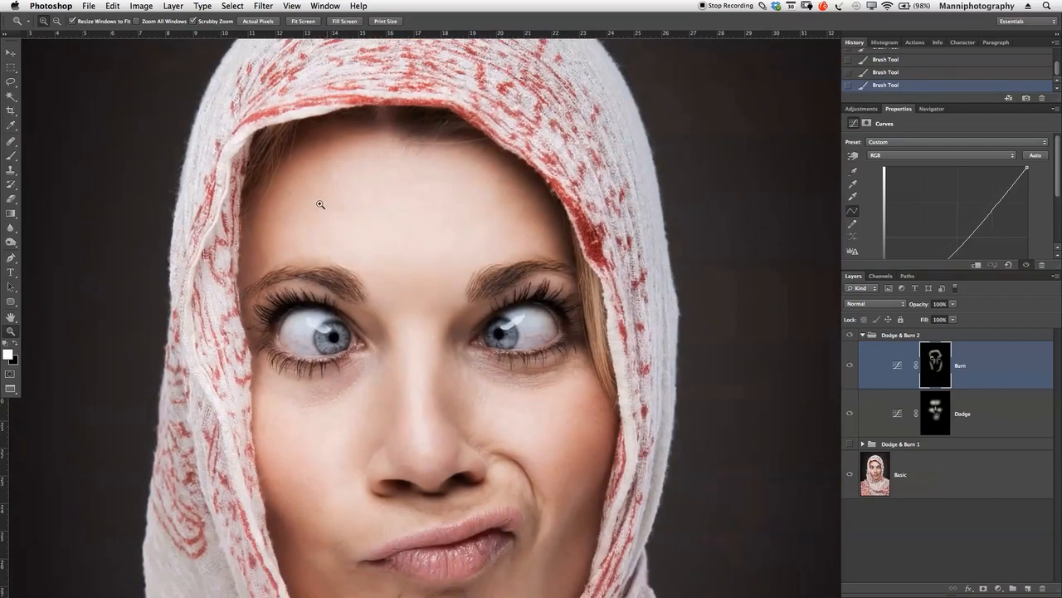
{"action": "left_click_drag", "start_coordinate": [468, 273], "coordinate": [447, 243]}
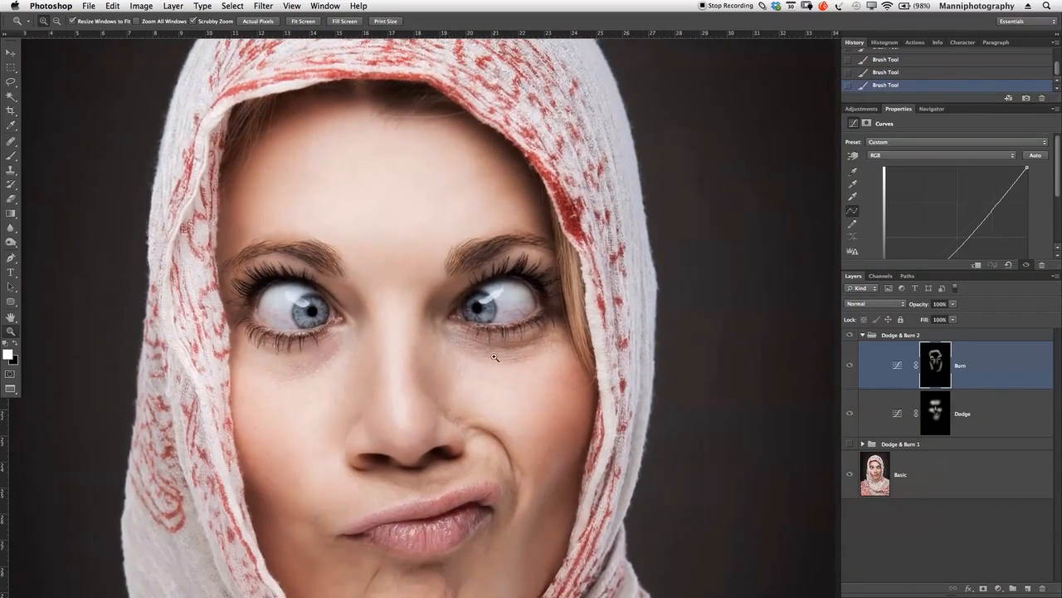
{"action": "key", "text": "b"}
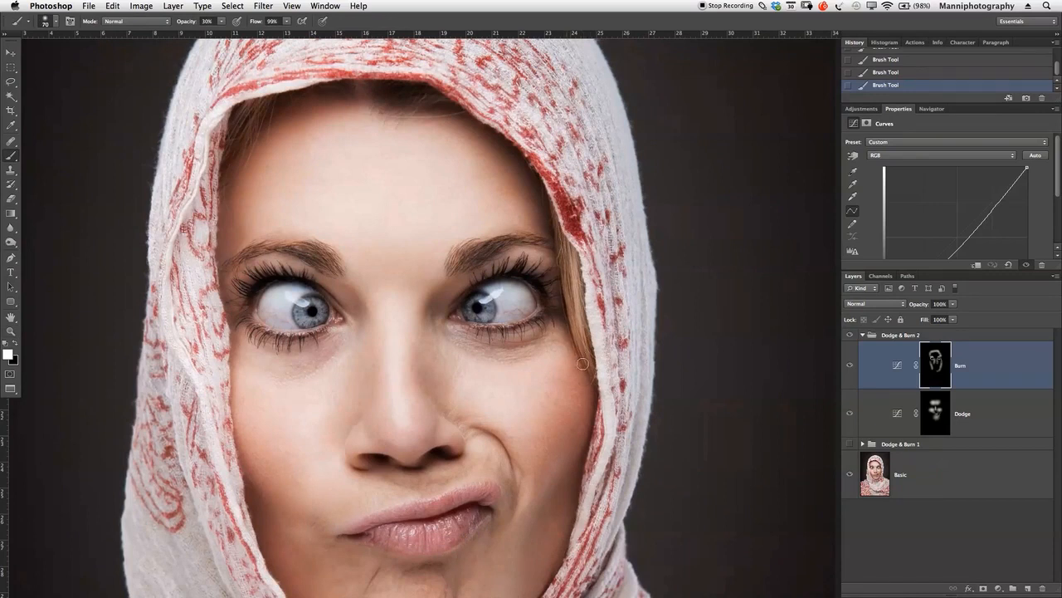
{"action": "left_click", "coordinate": [979, 414]}
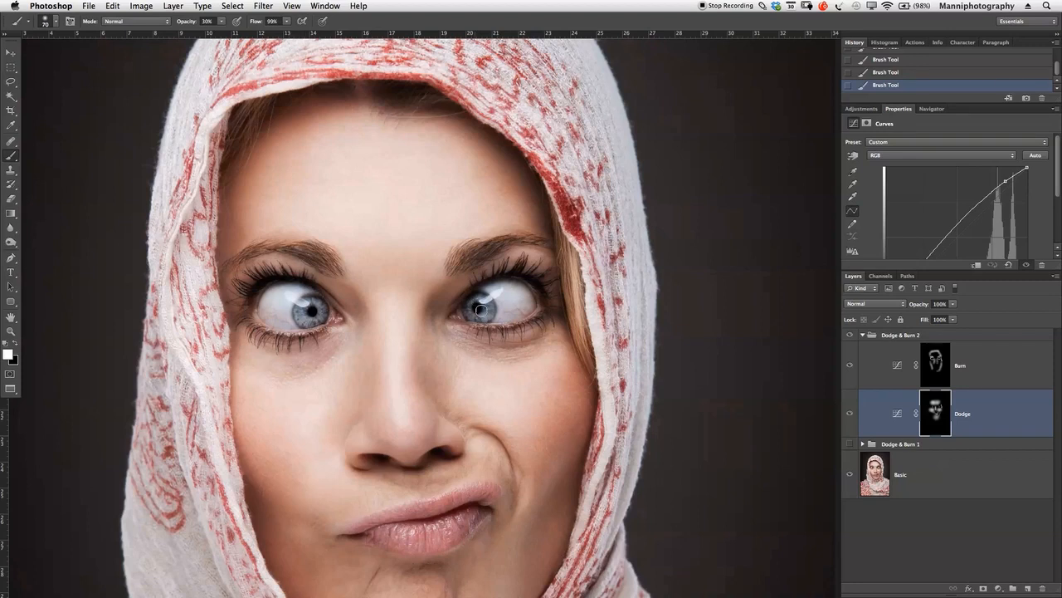
Compare the retouched portrait with the unretouched Basic layer.
{"action": "key", "text": "z"}
{"action": "left_click", "coordinate": [516, 335], "text": "alt"}
{"action": "left_click_drag", "start_coordinate": [515, 335], "coordinate": [498, 335]}
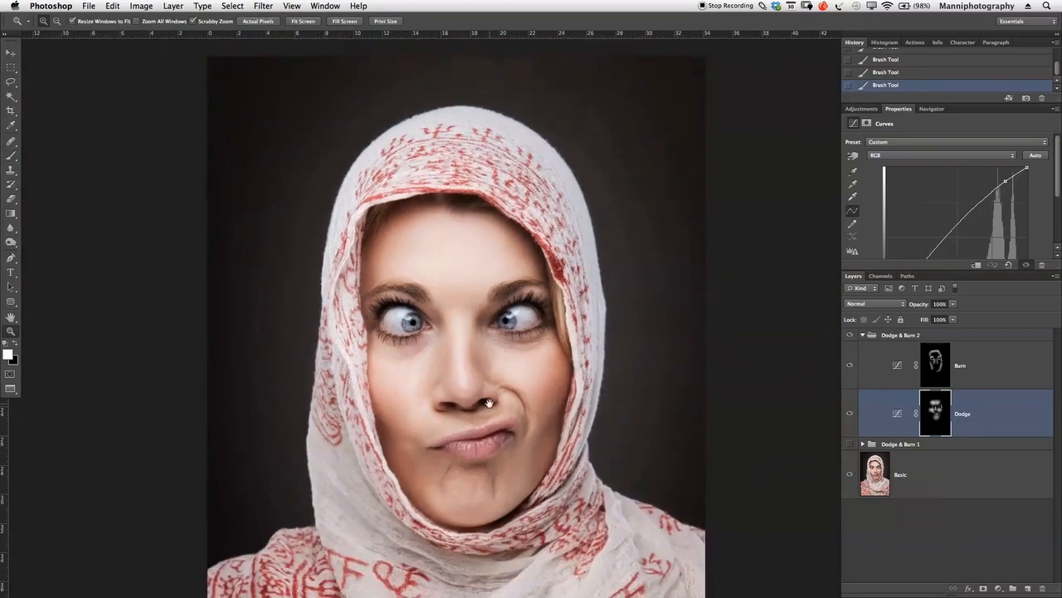
{"action": "left_click_drag", "start_coordinate": [489, 398], "coordinate": [490, 313]}
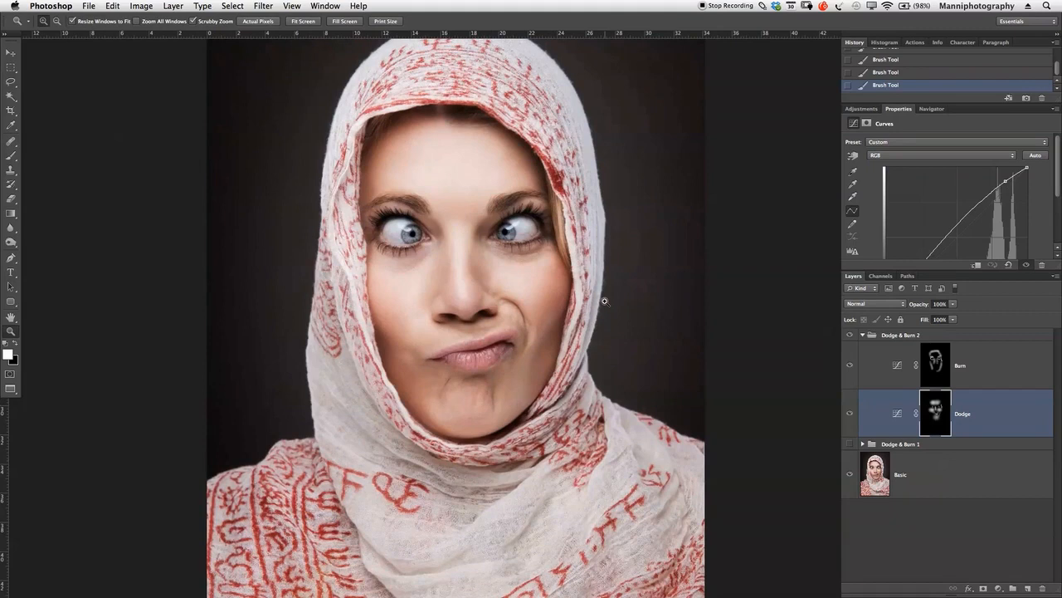
{"action": "left_click", "coordinate": [850, 474]}
{"action": "left_click", "coordinate": [850, 474]}
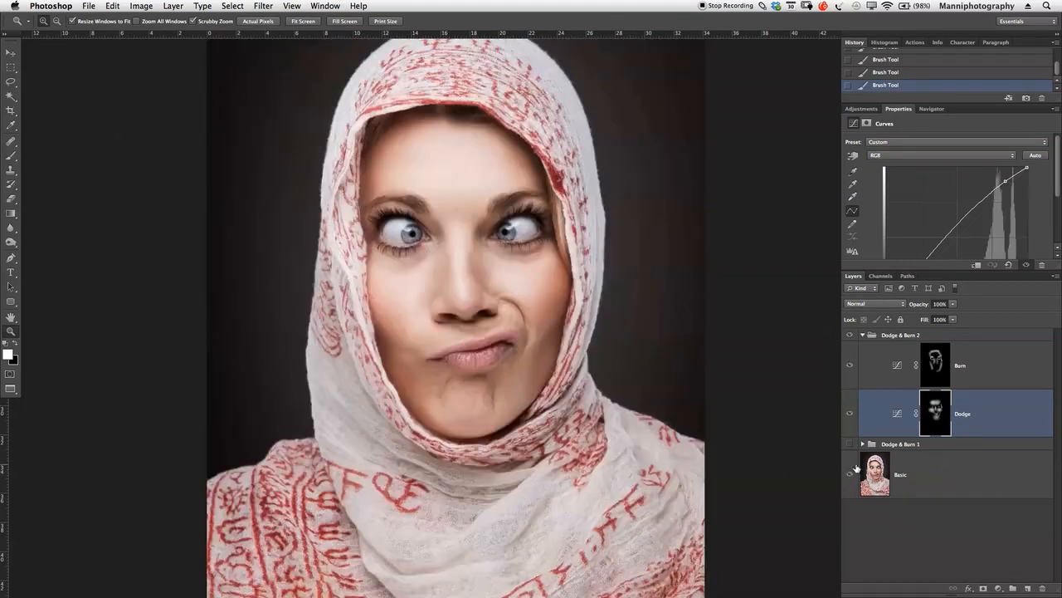
Add a new layer directly below the Dodge & Burn 2 group and fill its whole canvas with gray.
{"action": "left_click", "coordinate": [977, 447]}
{"action": "left_click", "coordinate": [1026, 588]}
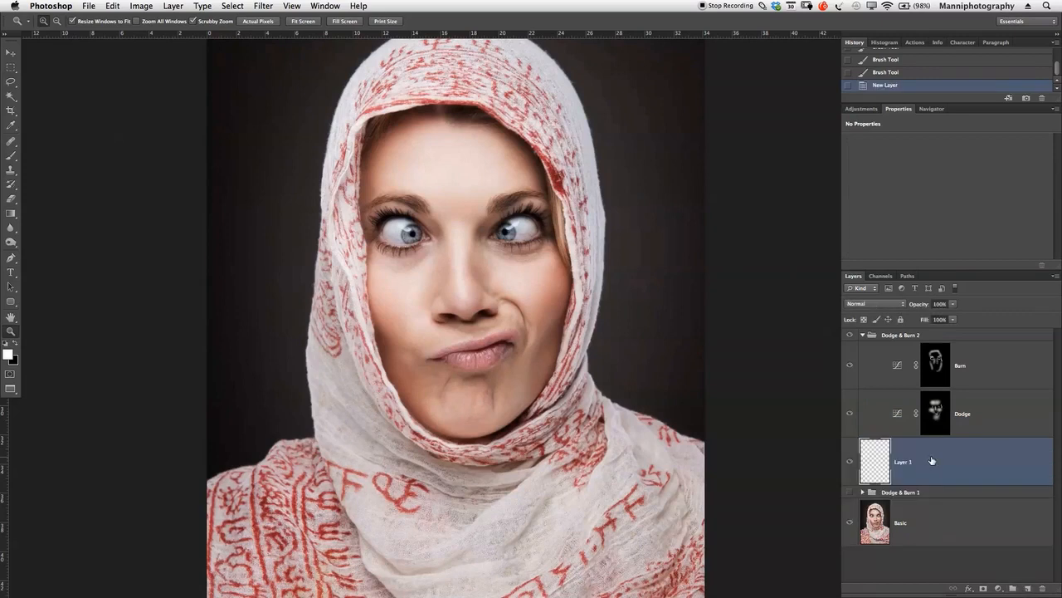
{"action": "key", "text": "ctrl+a"}
{"action": "key", "text": "m"}
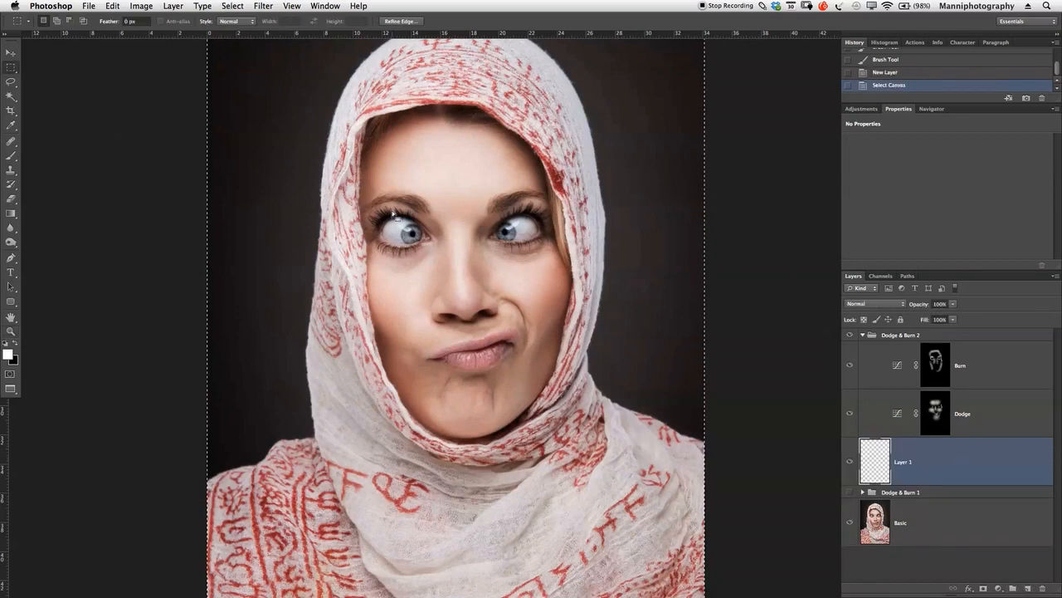
{"action": "right_click", "coordinate": [392, 214]}
{"action": "left_click", "coordinate": [410, 347]}
{"action": "left_click", "coordinate": [830, 114]}
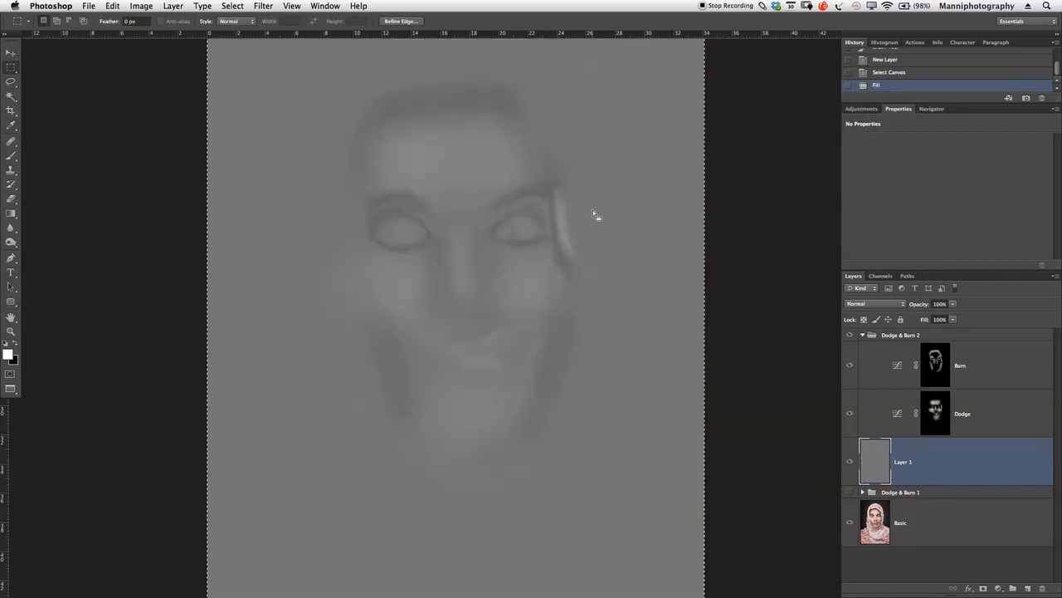
Examine the painted Dodge and Burn areas against the gray layer.
{"action": "key", "text": "z"}
{"action": "left_click_drag", "start_coordinate": [545, 277], "coordinate": [573, 296]}
{"action": "scroll", "coordinate": [605, 308], "scroll_direction": "right", "scroll_amount": 1}
{"action": "left_click", "coordinate": [992, 395]}
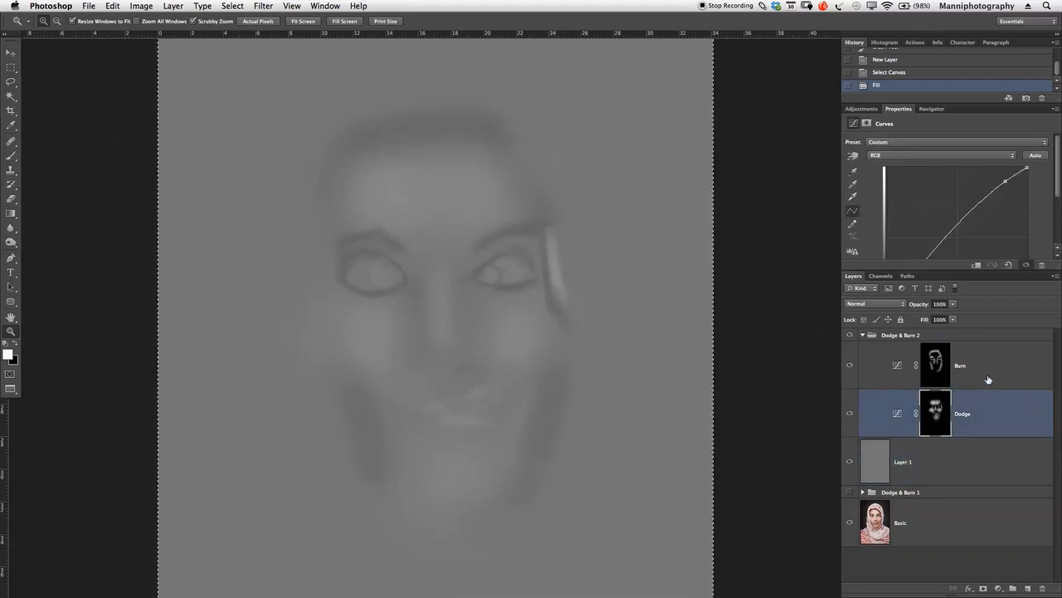
{"action": "left_click", "coordinate": [1015, 373]}
{"action": "left_click", "coordinate": [1018, 405]}
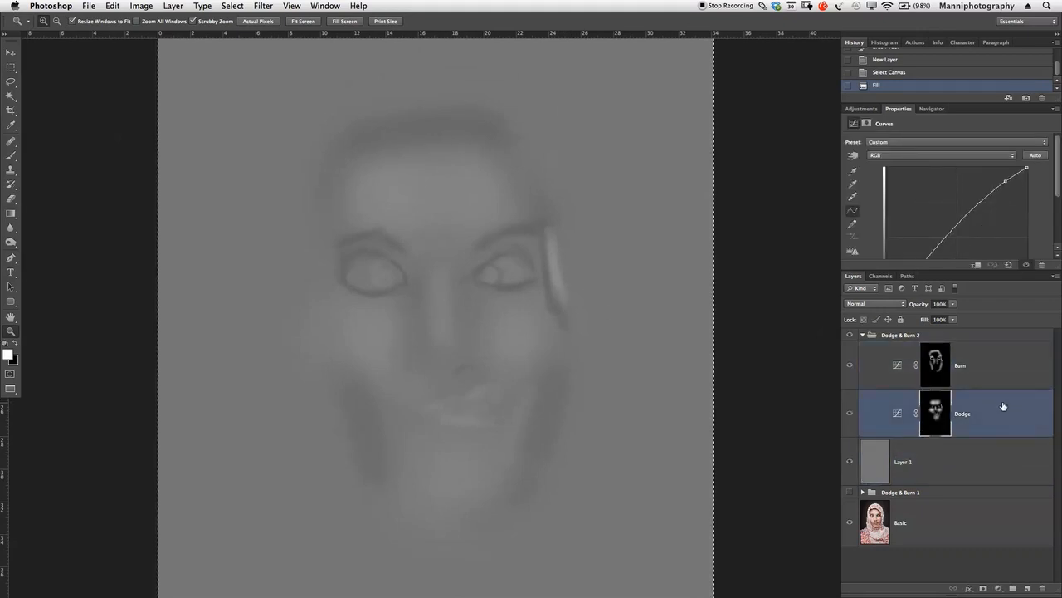
Clear the gray fill, remove the selection and delete the temporary layer below the Dodge & Burn 2 group.
{"action": "left_click", "coordinate": [922, 462]}
{"action": "key", "text": "Delete"}
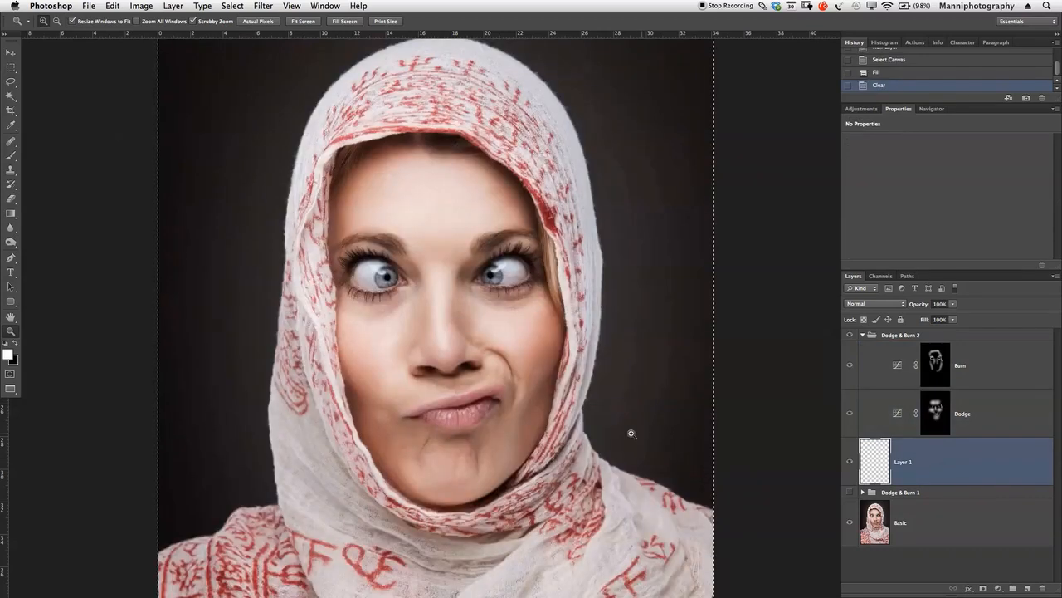
{"action": "key", "text": "super+d"}
{"action": "left_click", "coordinate": [409, 268], "text": "alt"}
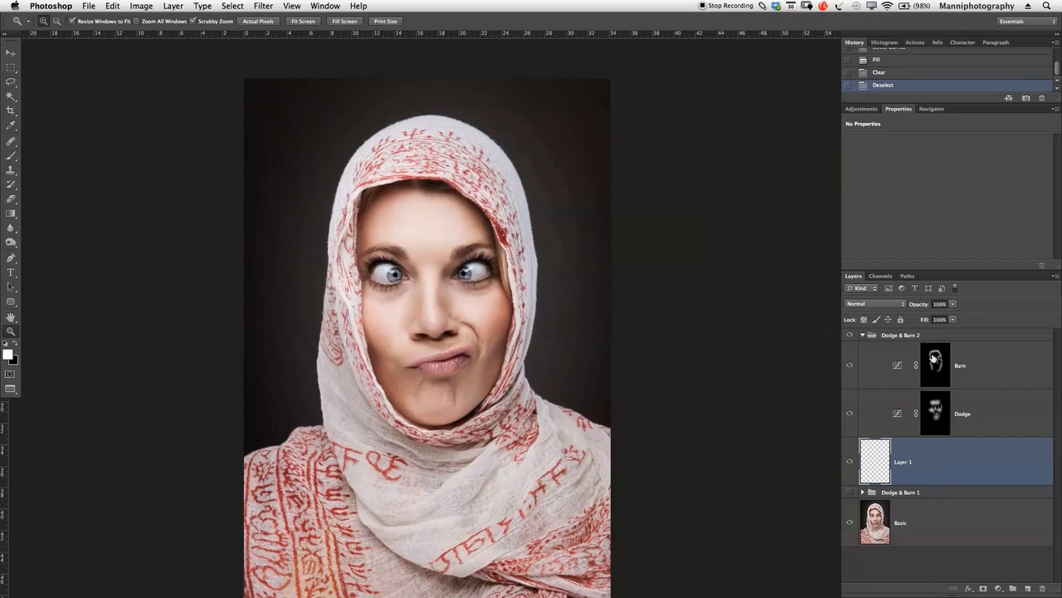
{"action": "left_click", "coordinate": [883, 338]}
{"action": "left_click", "coordinate": [862, 335]}
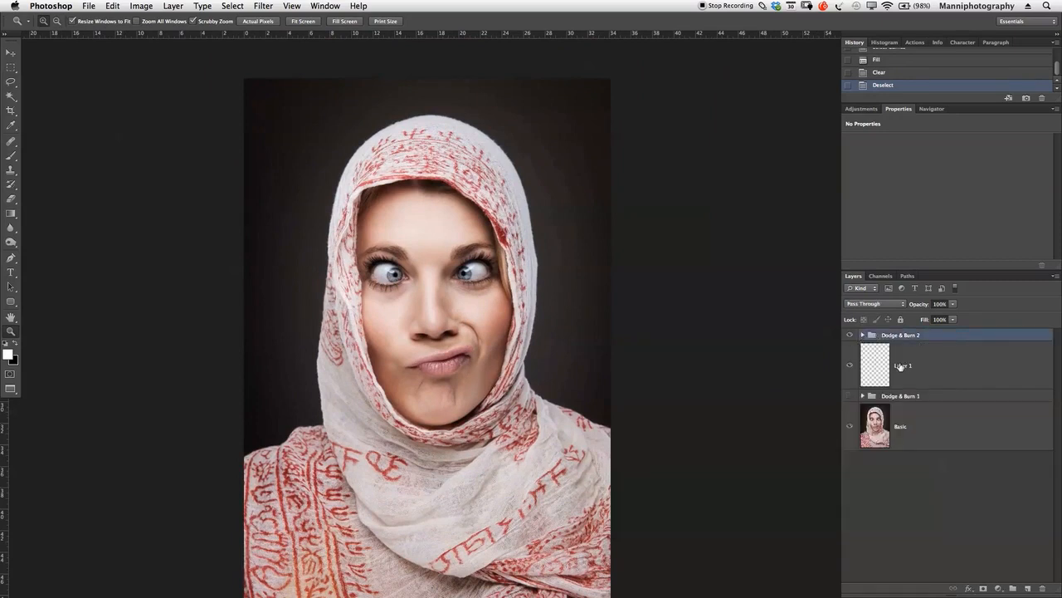
{"action": "left_click", "coordinate": [901, 368]}
{"action": "key", "text": "Delete"}
Compare the portrait with and without the Dodge & Burn 2 group.
{"action": "left_click", "coordinate": [850, 336]}
{"action": "left_click", "coordinate": [850, 336]}
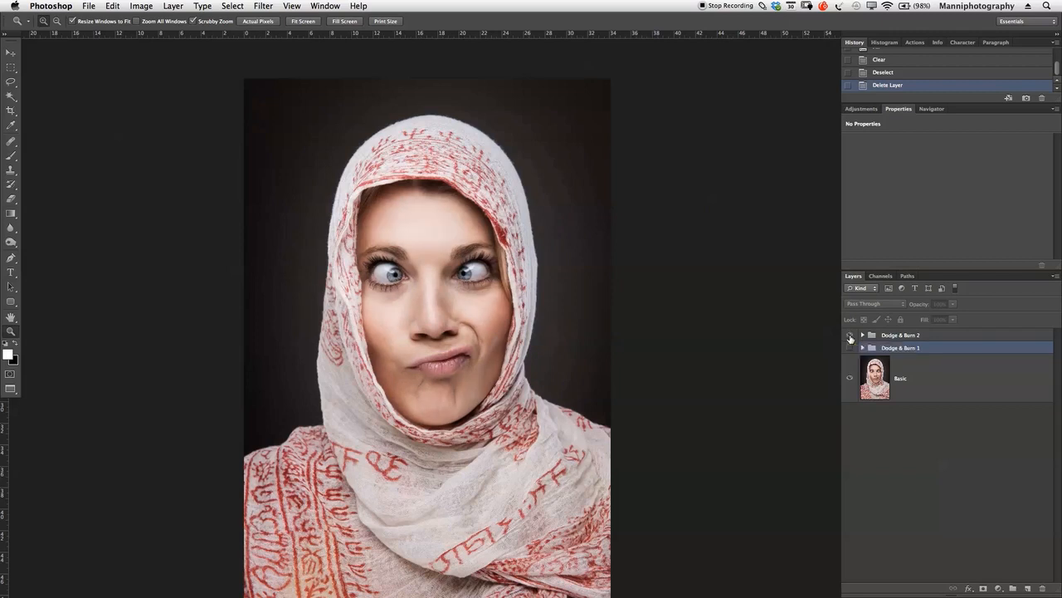
{"action": "left_click", "coordinate": [850, 336]}
{"action": "left_click", "coordinate": [850, 336]}
{"action": "left_click", "coordinate": [849, 336]}
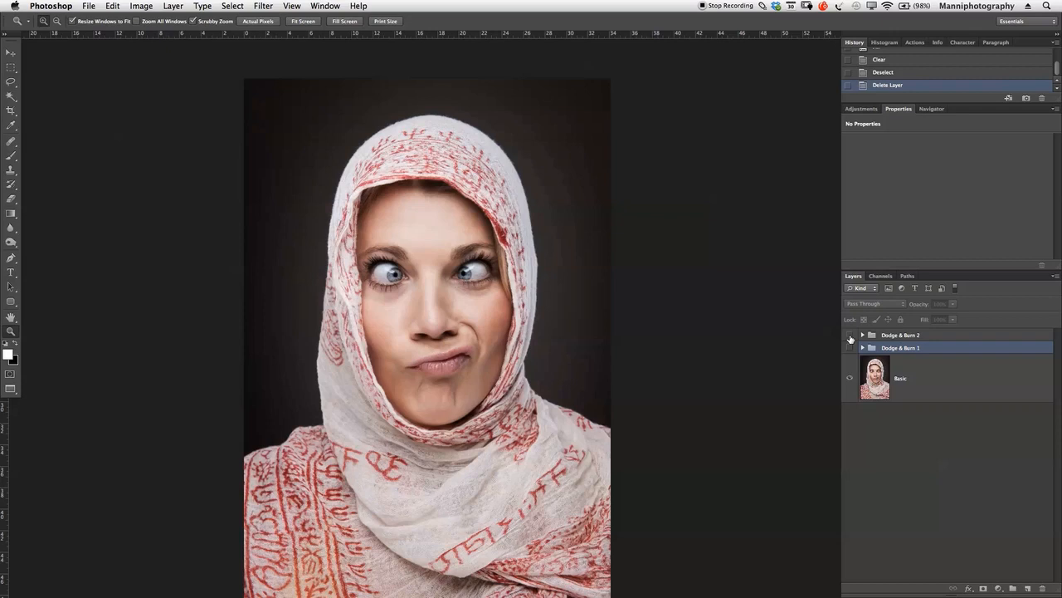
{"action": "left_click", "coordinate": [849, 337]}
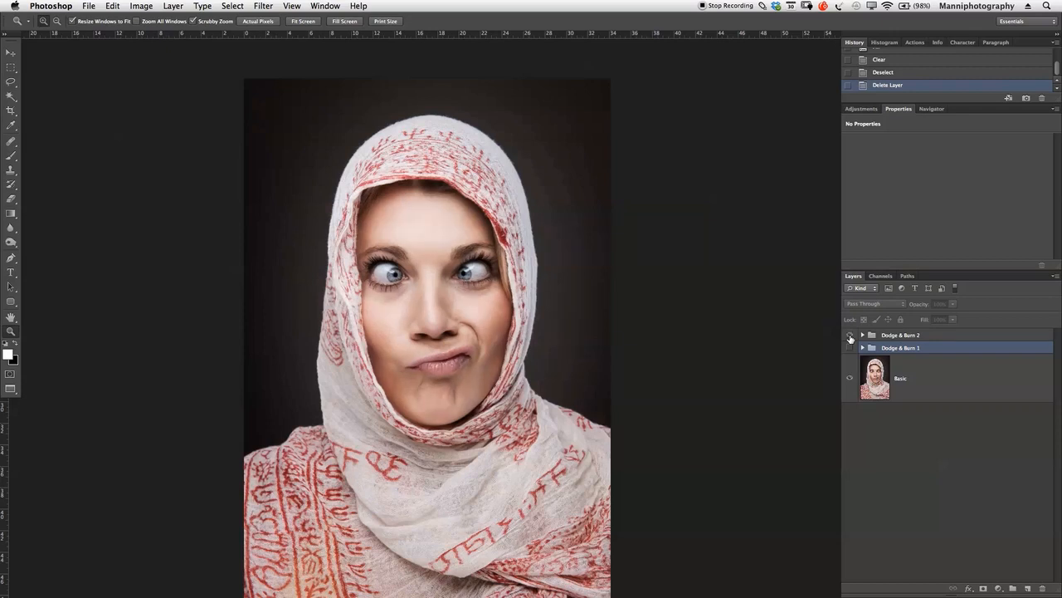
{"action": "left_click", "coordinate": [850, 337]}
{"action": "left_click", "coordinate": [850, 336]}
Try the Overlay blend mode on the Burn layer, and set it to Multiply instead.
{"action": "left_click", "coordinate": [862, 335]}
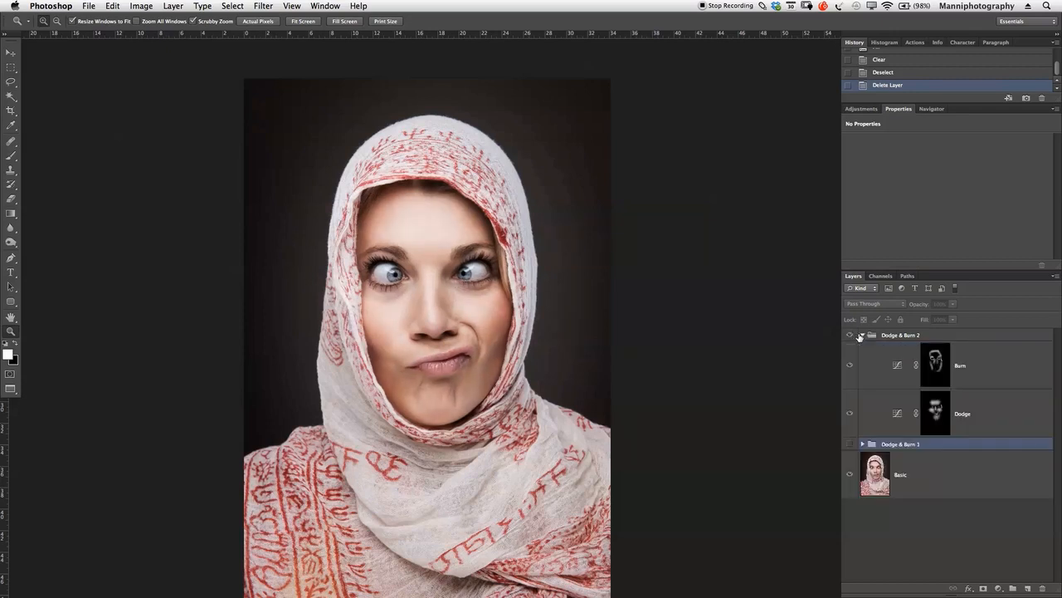
{"action": "left_click", "coordinate": [976, 364]}
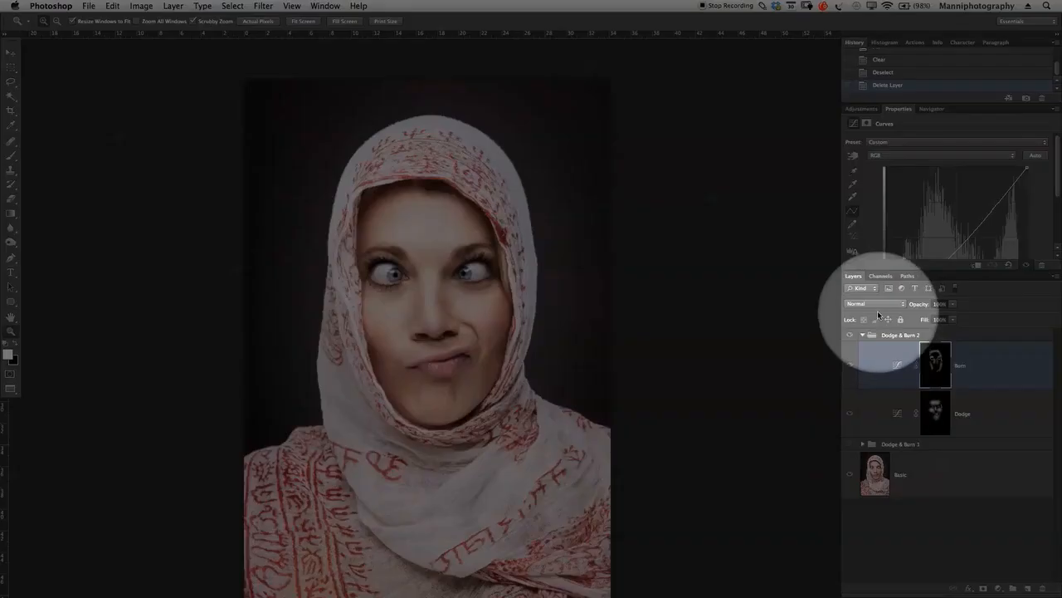
{"action": "left_click", "coordinate": [875, 306]}
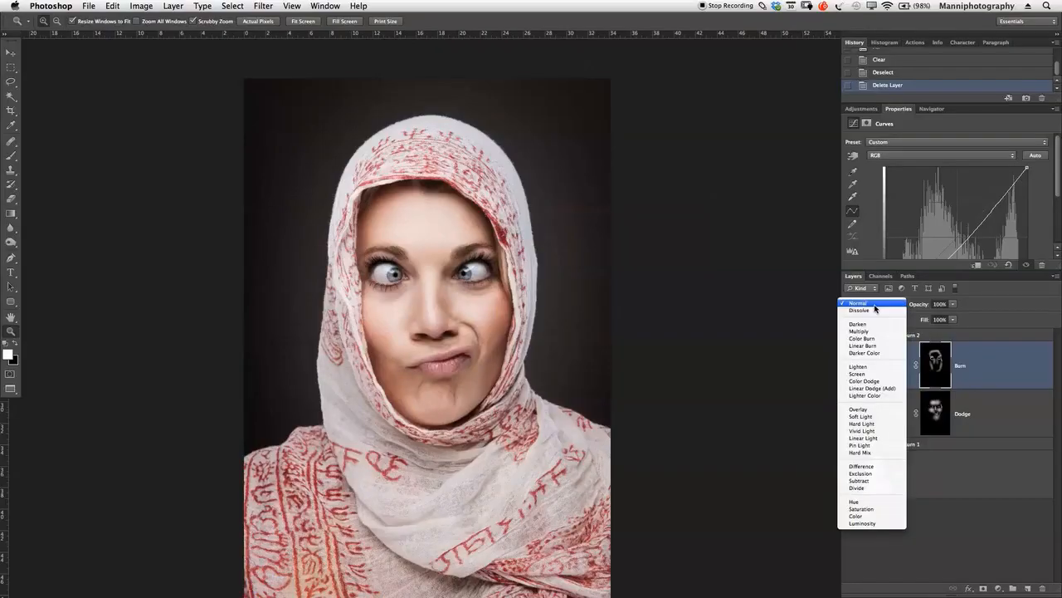
{"action": "left_click", "coordinate": [878, 409]}
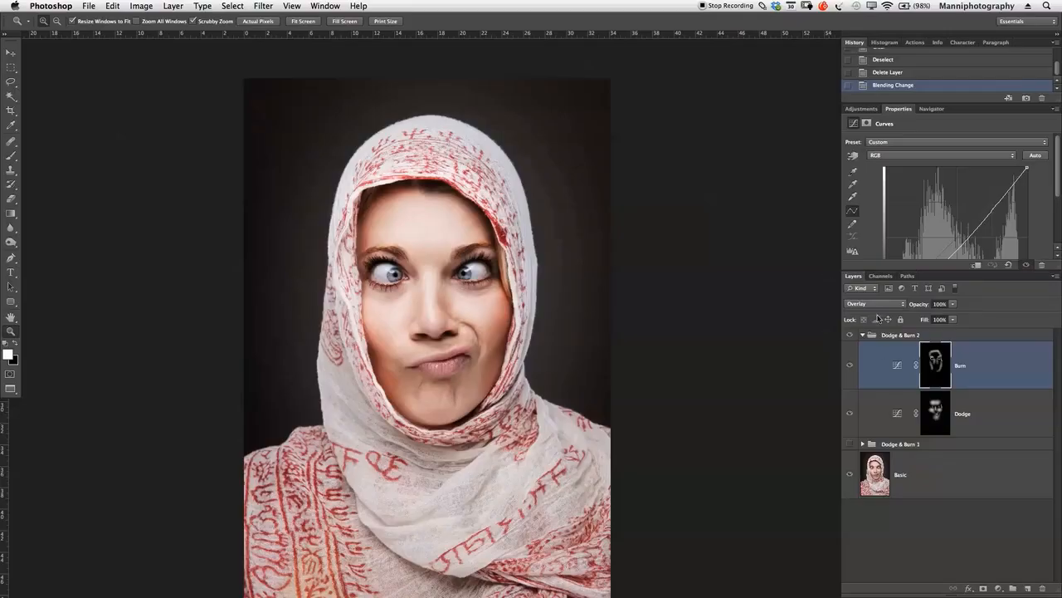
{"action": "left_click", "coordinate": [877, 305]}
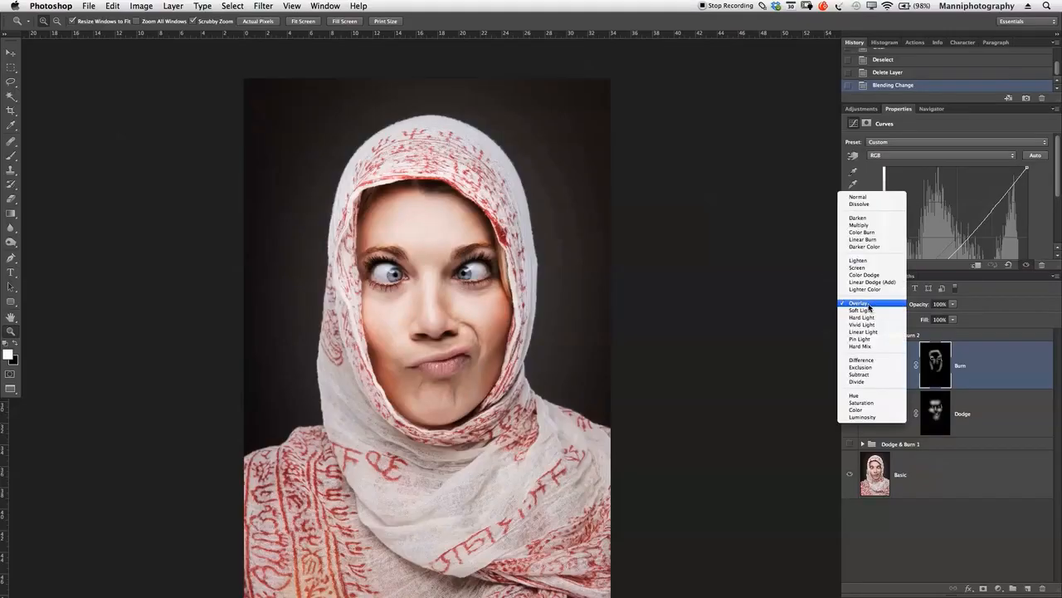
{"action": "left_click", "coordinate": [864, 229]}
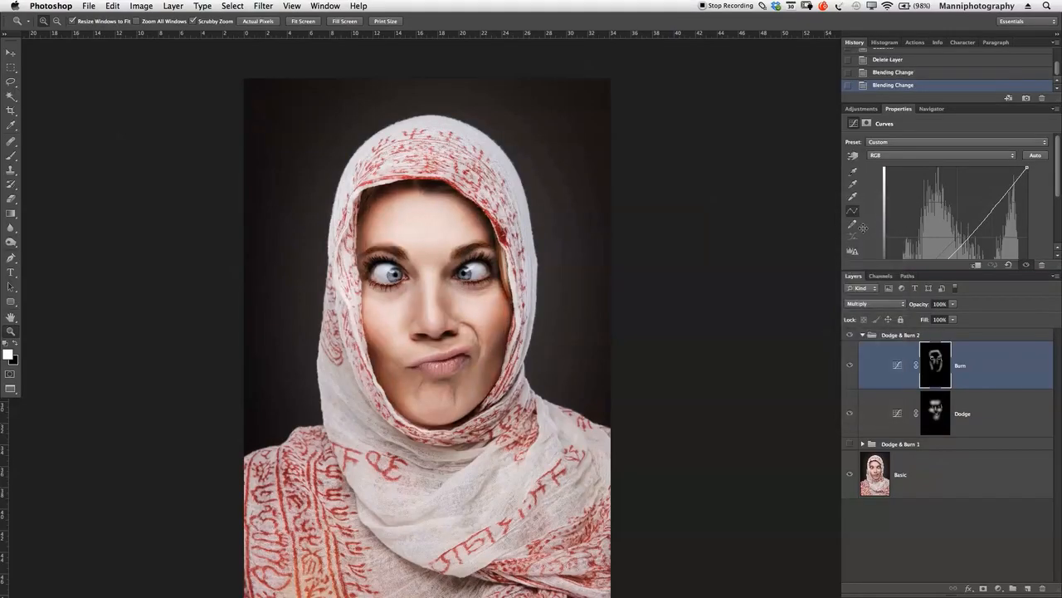
Compare the portrait with the Multiply Burn layer hidden and shown.
{"action": "left_click", "coordinate": [850, 366]}
{"action": "left_click", "coordinate": [850, 366]}
{"action": "left_click", "coordinate": [850, 367]}
{"action": "left_click", "coordinate": [851, 367]}
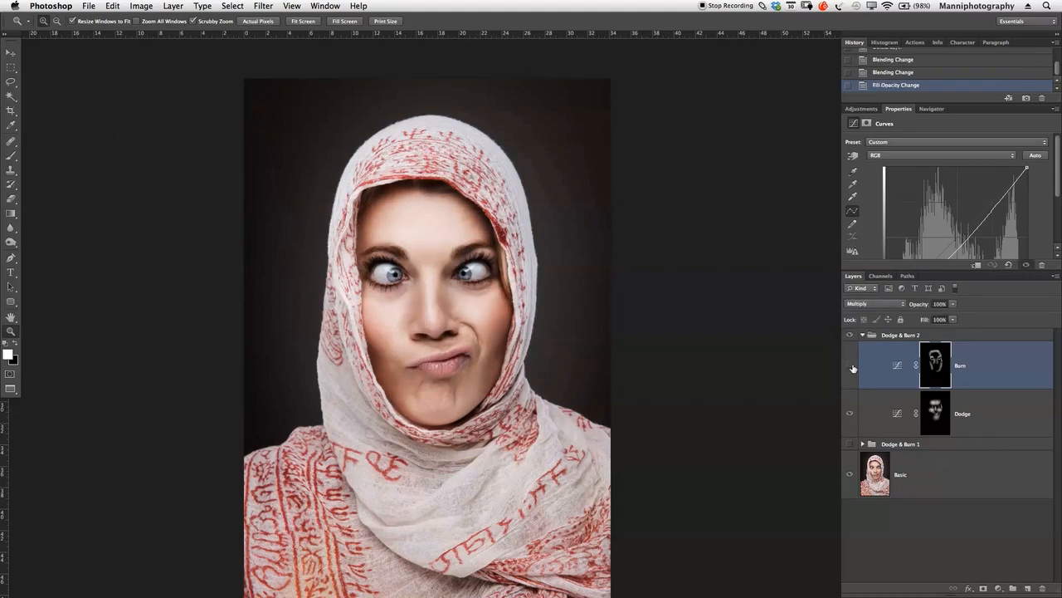
{"action": "left_click", "coordinate": [852, 368]}
{"action": "left_click", "coordinate": [852, 368]}
{"action": "left_click", "coordinate": [852, 367]}
{"action": "left_click", "coordinate": [852, 367]}
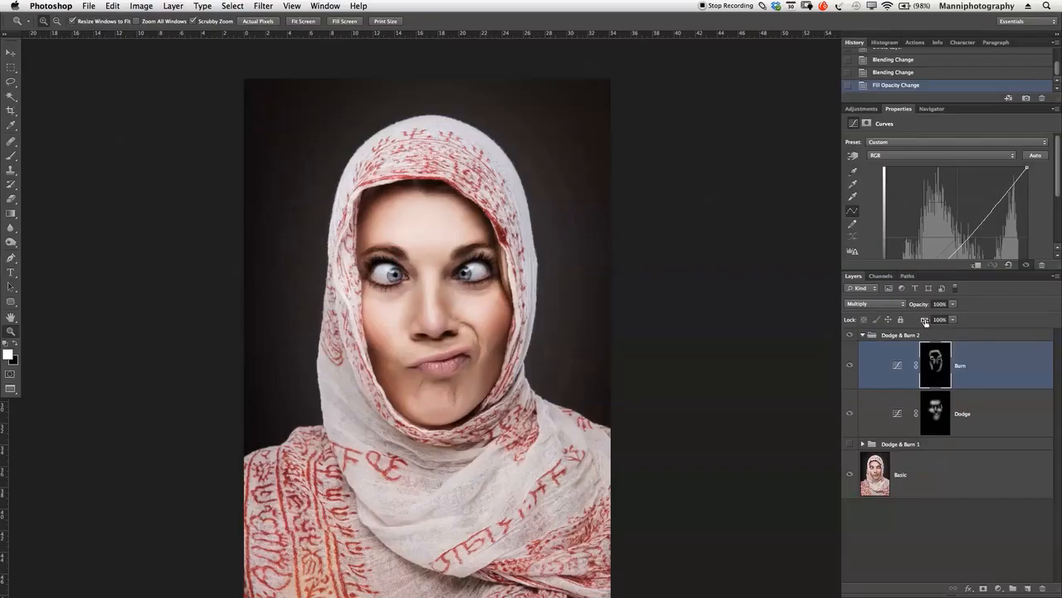
Reduce the Burn layer's fill to 30% and compare the portrait with the layer hidden and shown.
{"action": "left_click_drag", "start_coordinate": [925, 320], "coordinate": [887, 323]}
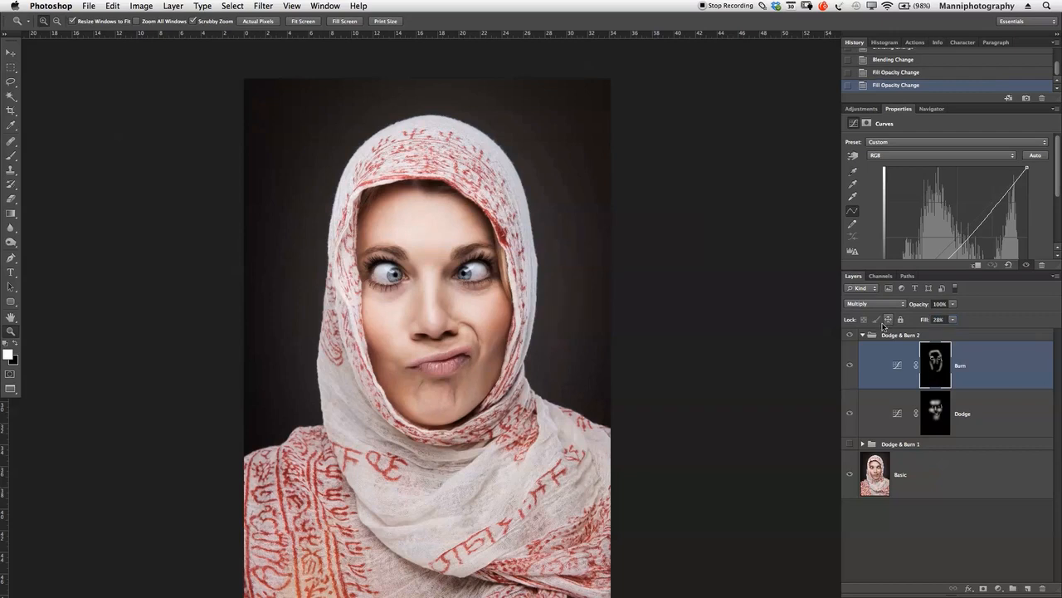
{"action": "left_click", "coordinate": [850, 366]}
{"action": "left_click", "coordinate": [850, 366]}
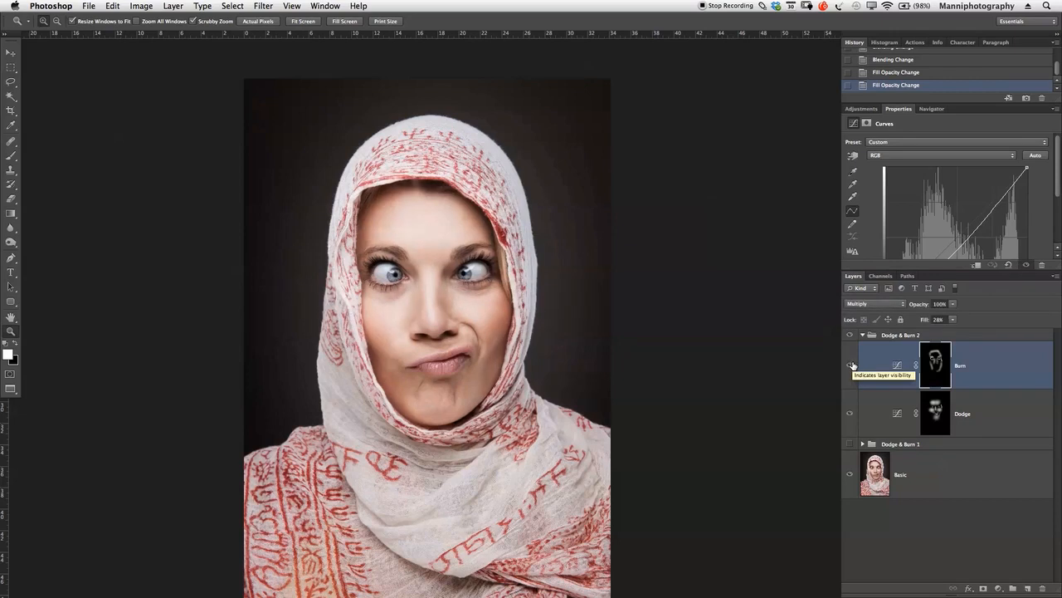
{"action": "left_click_drag", "start_coordinate": [925, 323], "coordinate": [932, 323]}
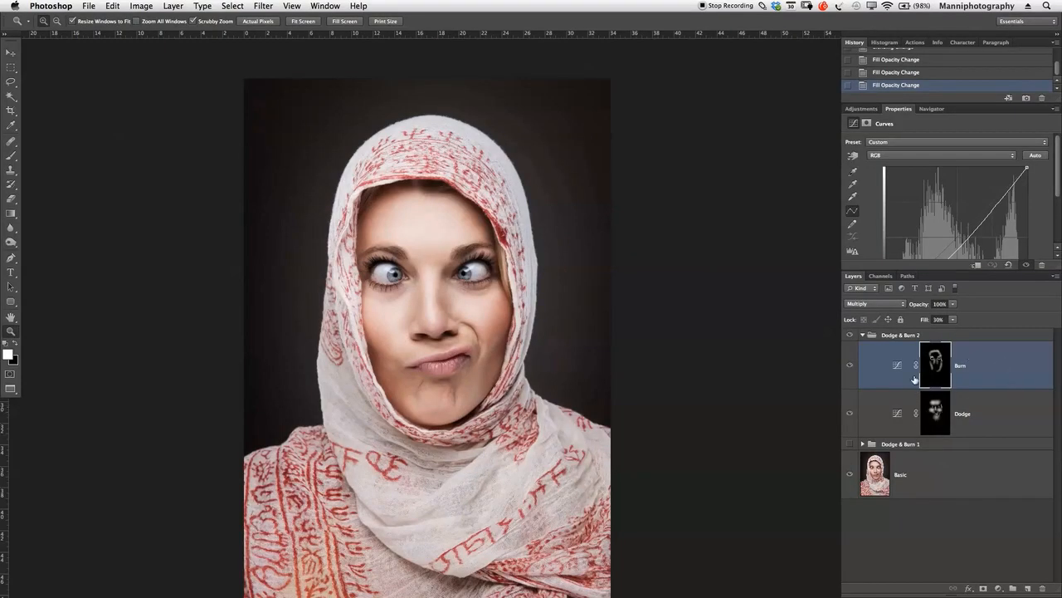
Collapse and hide the Dodge & Burn 2 group.
{"action": "left_click", "coordinate": [869, 340]}
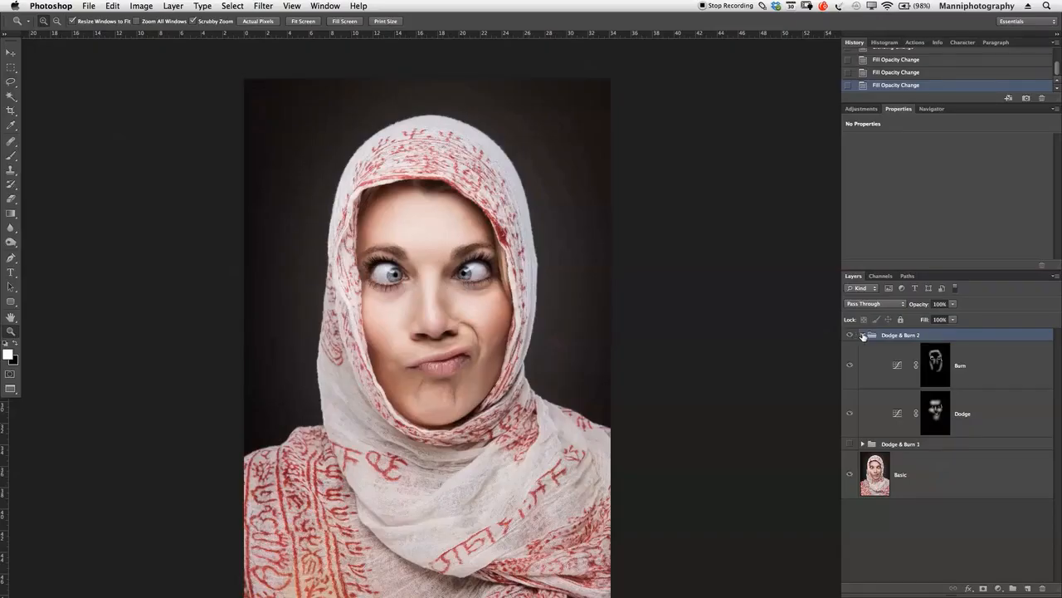
{"action": "left_click", "coordinate": [874, 446]}
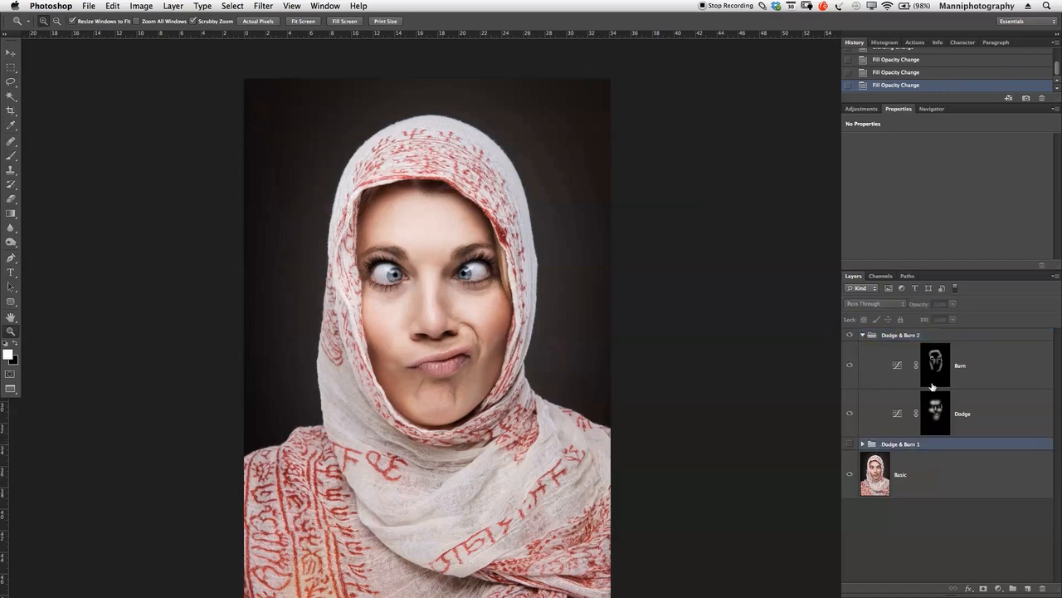
{"action": "left_click", "coordinate": [862, 336]}
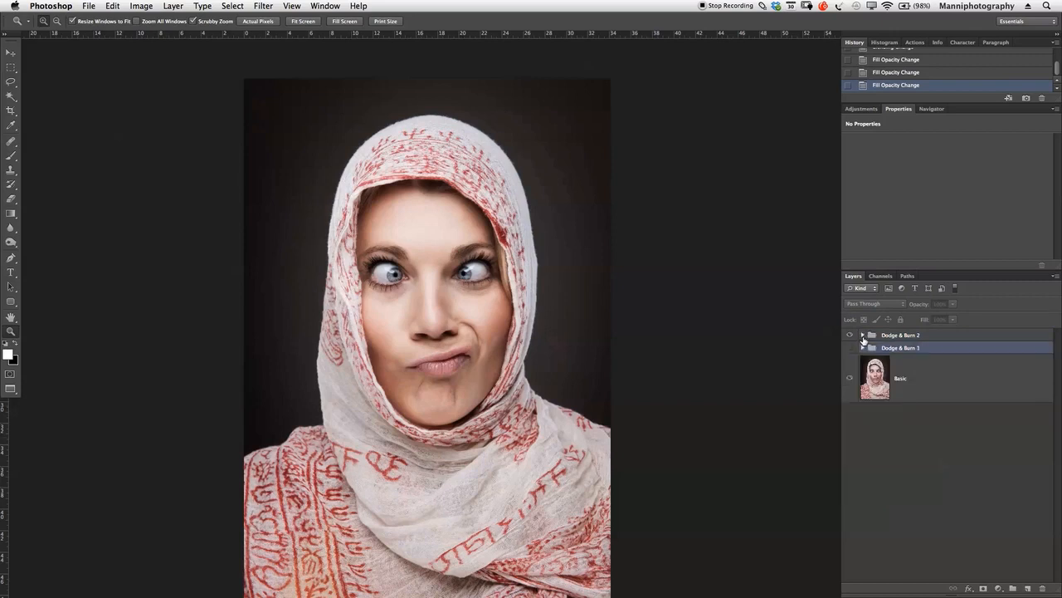
{"action": "left_click", "coordinate": [851, 335]}
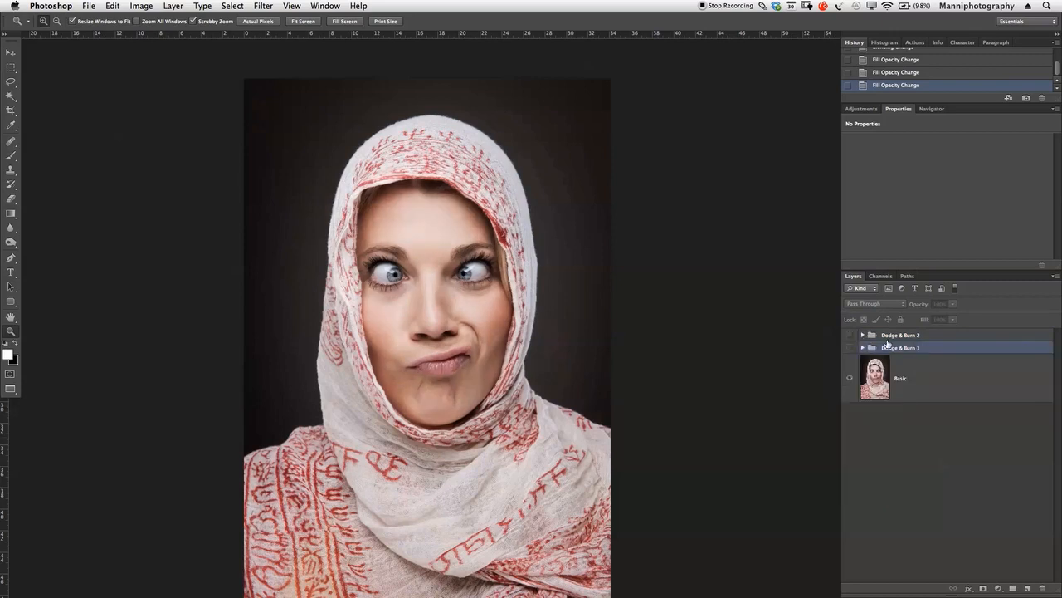
Add an empty layer named Dodge above the groups and duplicate it as a layer named Burn.
{"action": "left_click", "coordinate": [934, 336]}
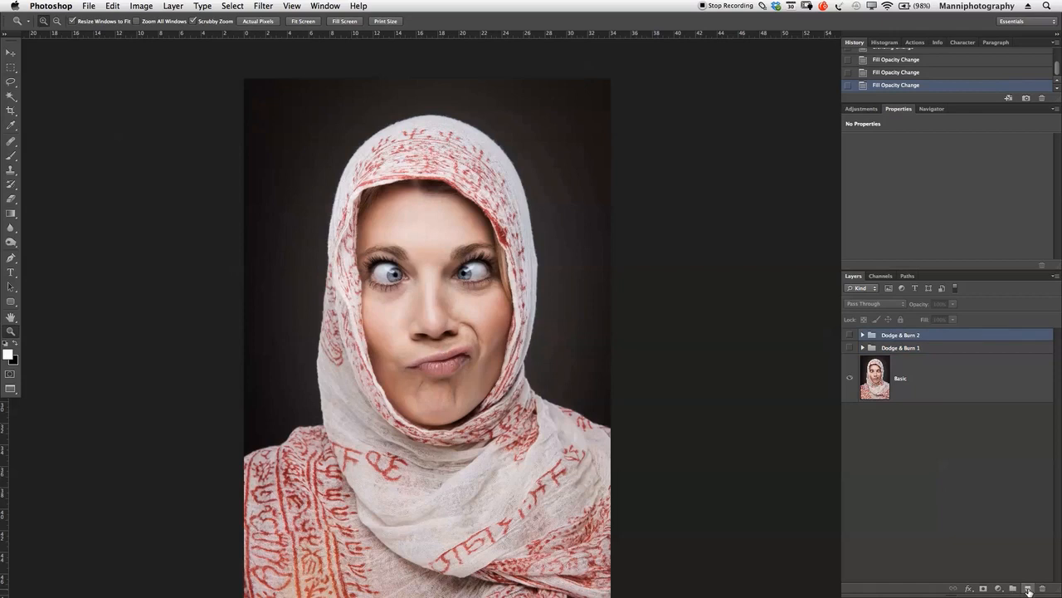
{"action": "left_click", "coordinate": [1029, 589]}
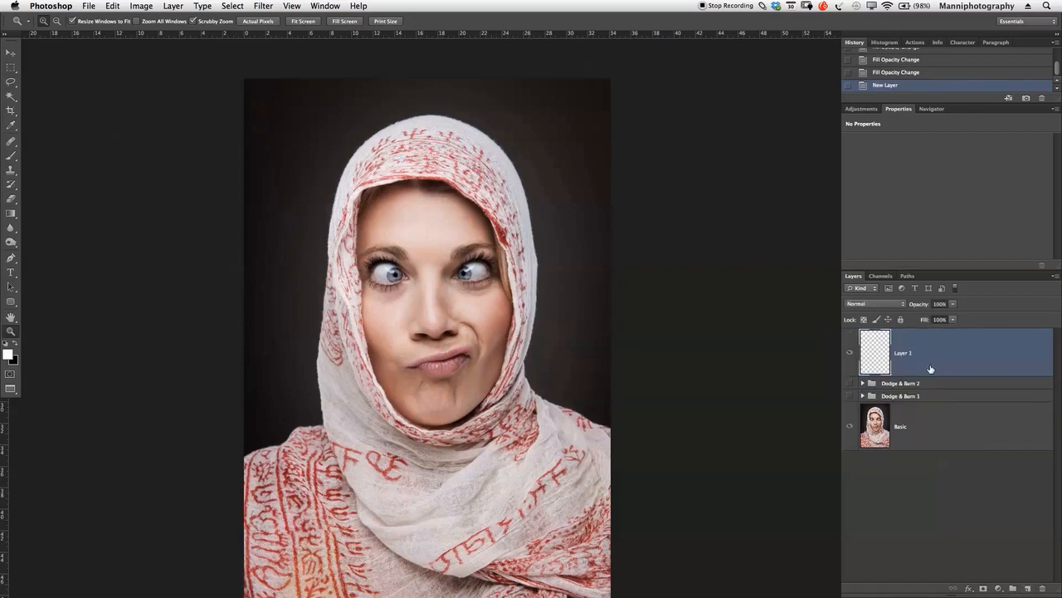
{"action": "double_click", "coordinate": [905, 353]}
{"action": "key", "text": "Return"}
{"action": "key", "text": "super+j"}
{"action": "double_click", "coordinate": [909, 353]}
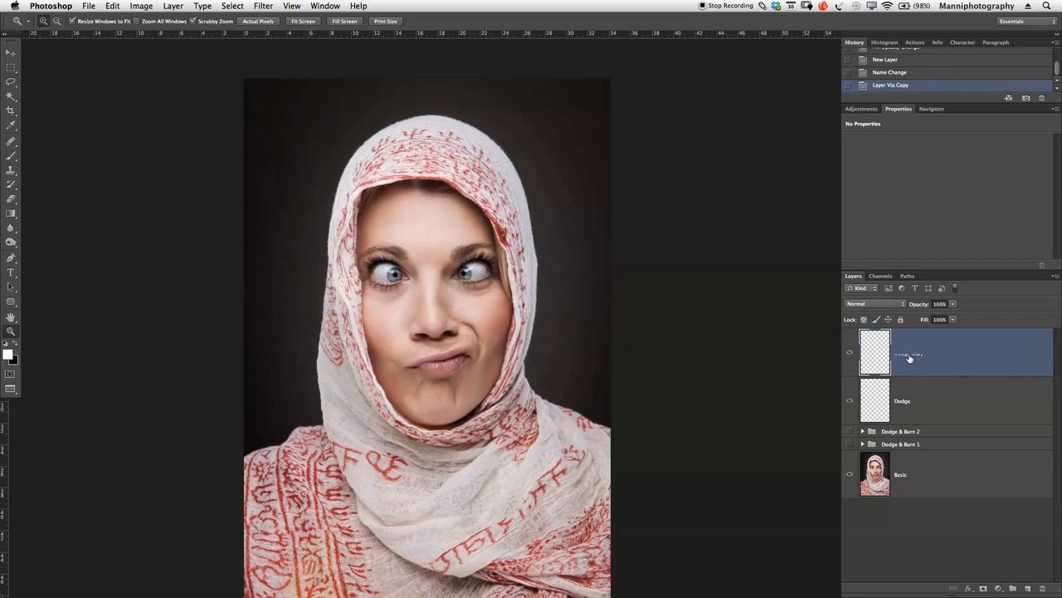
{"action": "type", "text": "Burn"}
{"action": "key", "text": "Return"}
Set the blend mode of the new Dodge and Burn layers to Soft Light.
{"action": "left_click", "coordinate": [942, 398]}
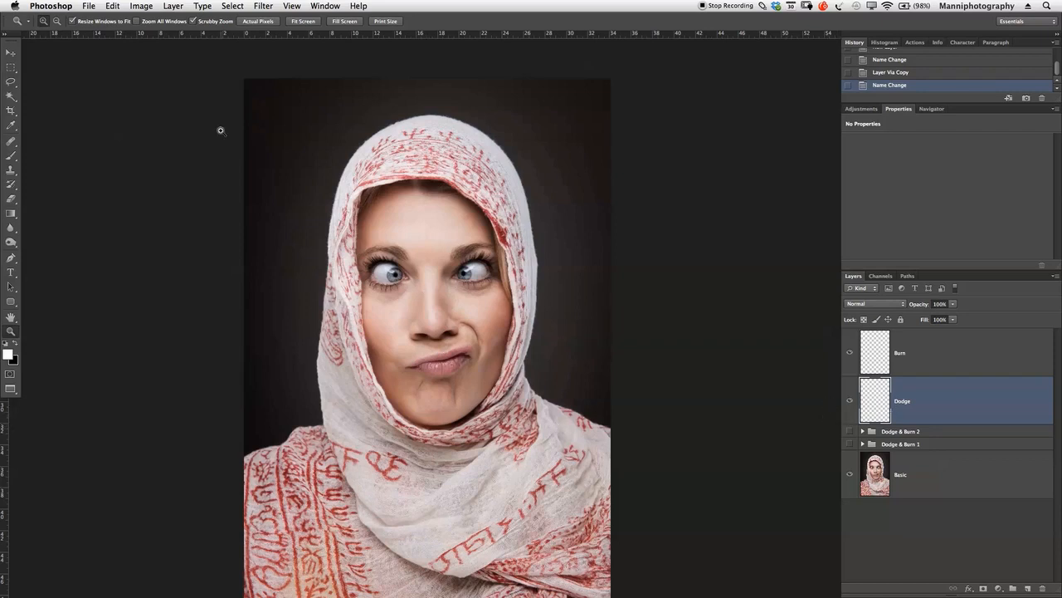
{"action": "key", "text": "b"}
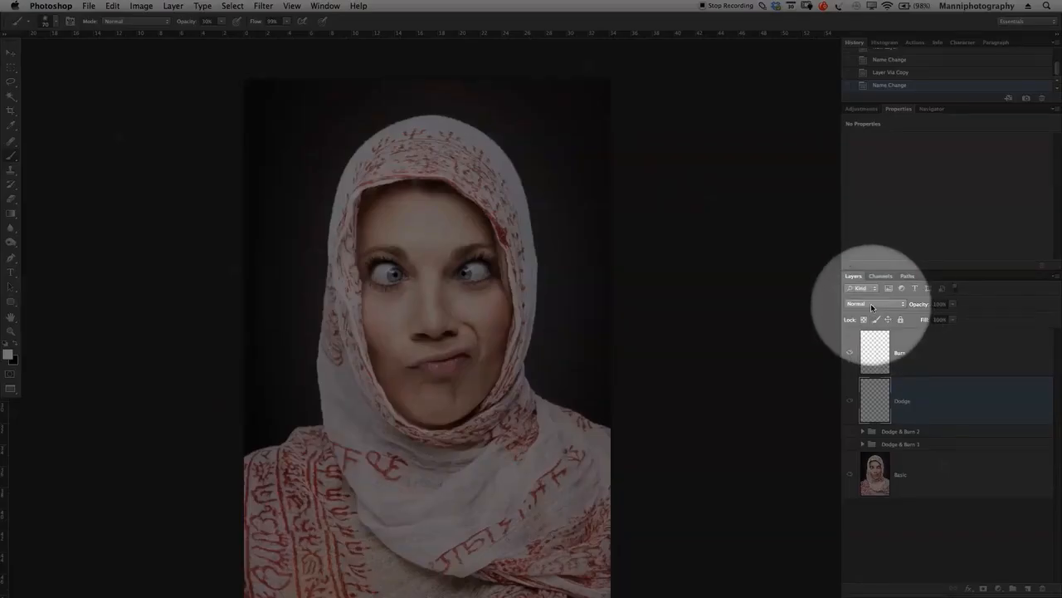
{"action": "left_click", "coordinate": [871, 303]}
{"action": "left_click", "coordinate": [871, 409]}
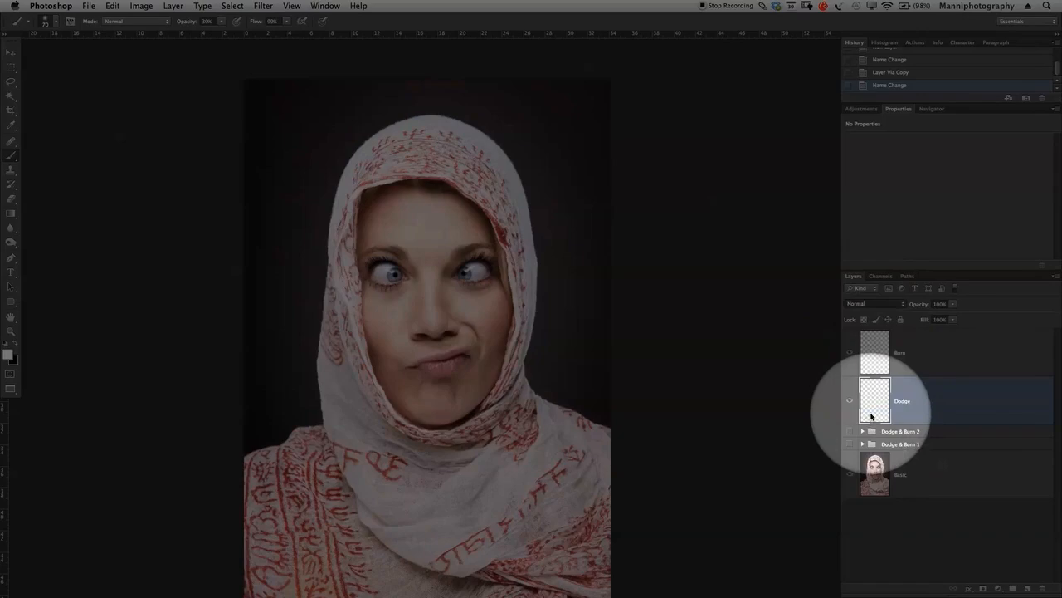
{"action": "left_click", "coordinate": [873, 305]}
{"action": "left_click", "coordinate": [873, 312]}
{"action": "left_click", "coordinate": [907, 359]}
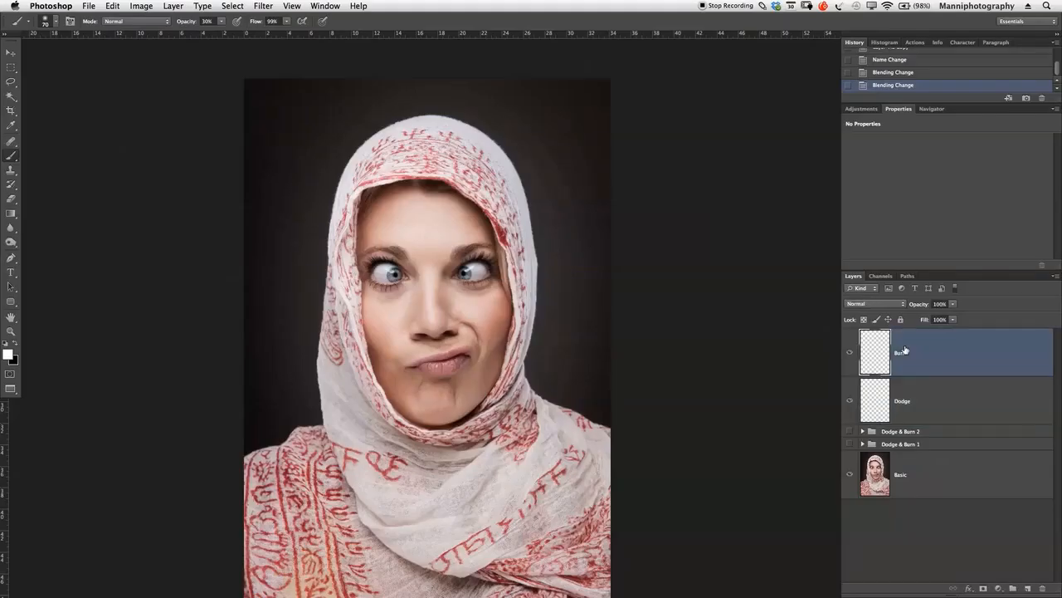
{"action": "left_click", "coordinate": [886, 311]}
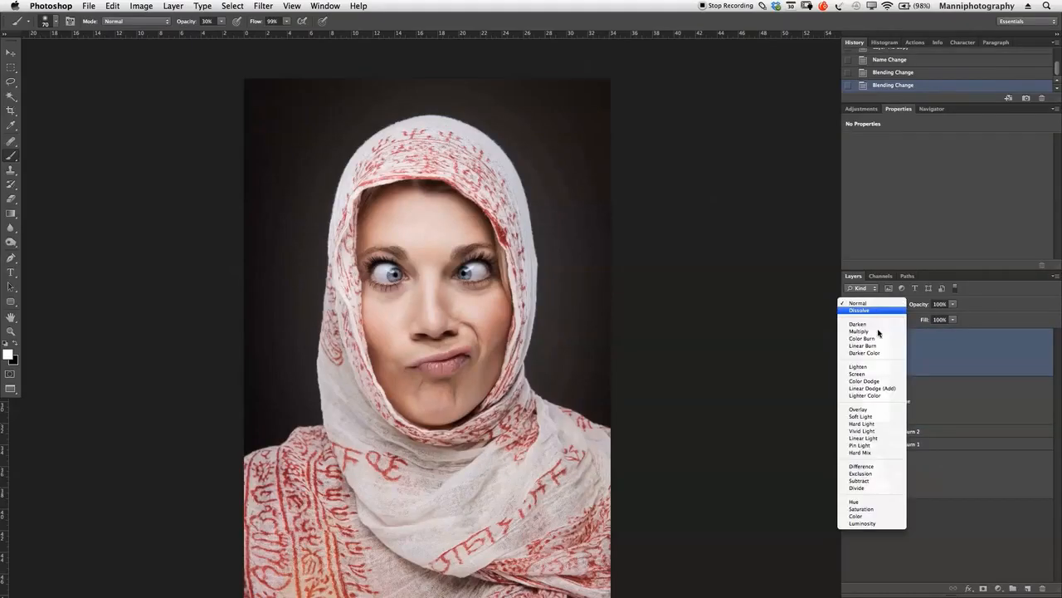
{"action": "left_click", "coordinate": [889, 402]}
Prepare the brush for the Dodge layer with 50% flow and 9% opacity.
{"action": "left_click", "coordinate": [913, 423]}
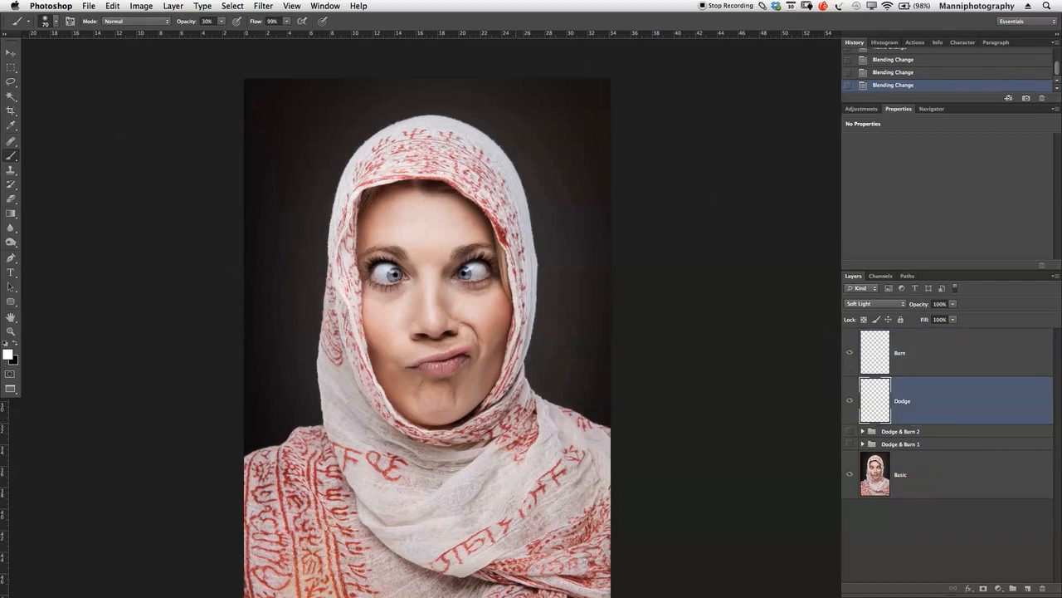
{"action": "key", "text": "z"}
{"action": "mouse_move", "coordinate": [475, 326]}
{"action": "left_mouse_down"}
{"action": "mouse_move", "coordinate": [481, 337]}
{"action": "mouse_move", "coordinate": [514, 254]}
{"action": "left_mouse_up"}
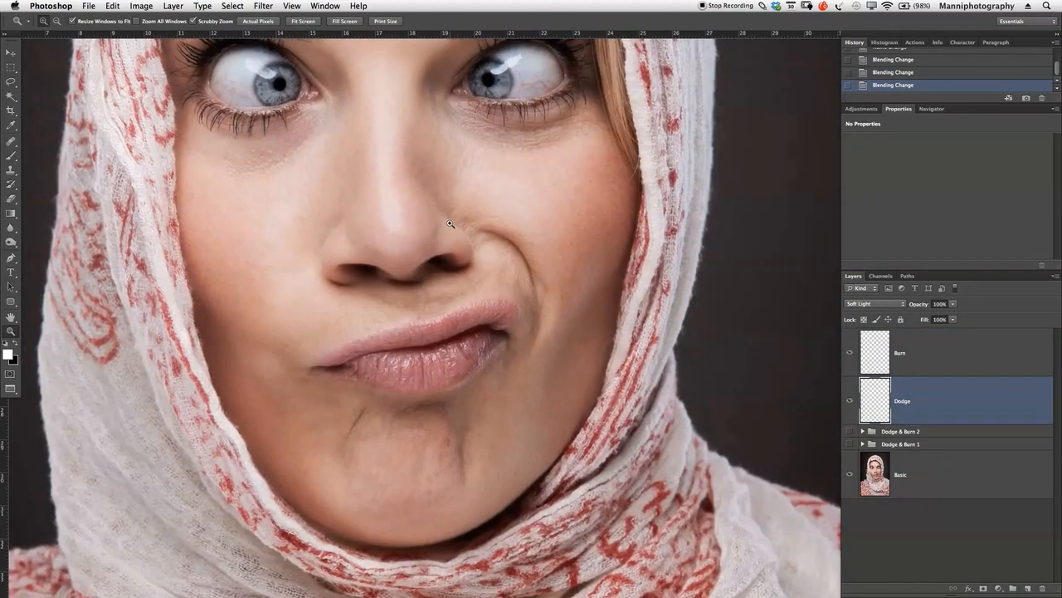
{"action": "key", "text": "b"}
{"action": "key", "text": "bracketright"}
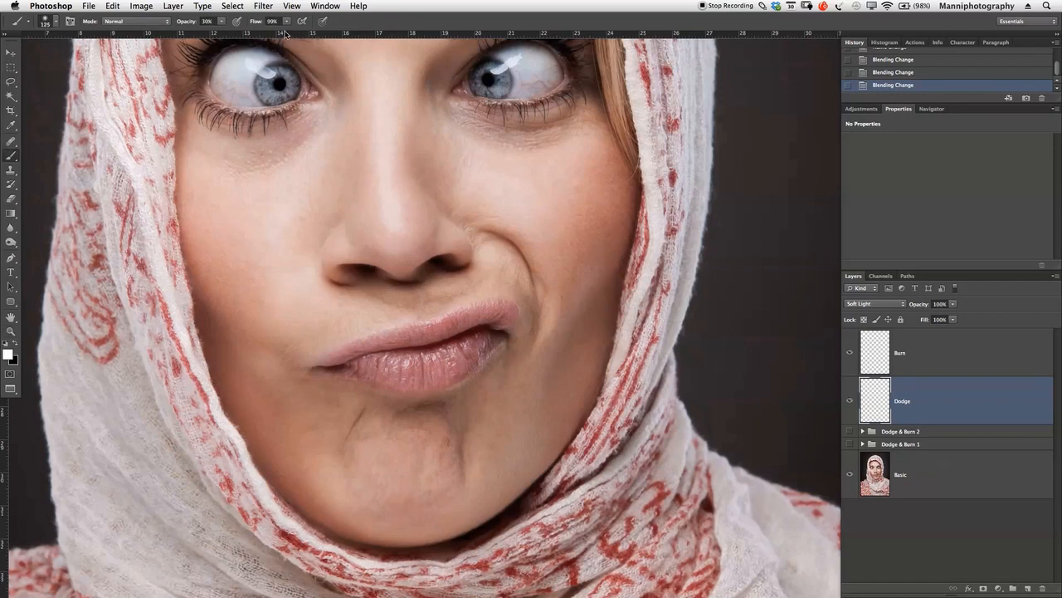
{"action": "left_click_drag", "start_coordinate": [260, 23], "coordinate": [242, 24]}
{"action": "left_click_drag", "start_coordinate": [235, 25], "coordinate": [180, 24]}
Brighten the bridge of the nose on the Dodge layer with a 300 px white brush and compare the effect.
{"action": "key", "text": "bracketright"}
{"action": "key", "text": "bracketright"}
{"action": "key", "text": "bracketright"}
{"action": "key", "text": "bracketright"}
{"action": "key", "text": "bracketright"}
{"action": "left_click", "coordinate": [393, 120]}
{"action": "left_click_drag", "start_coordinate": [493, 206], "coordinate": [493, 382]}
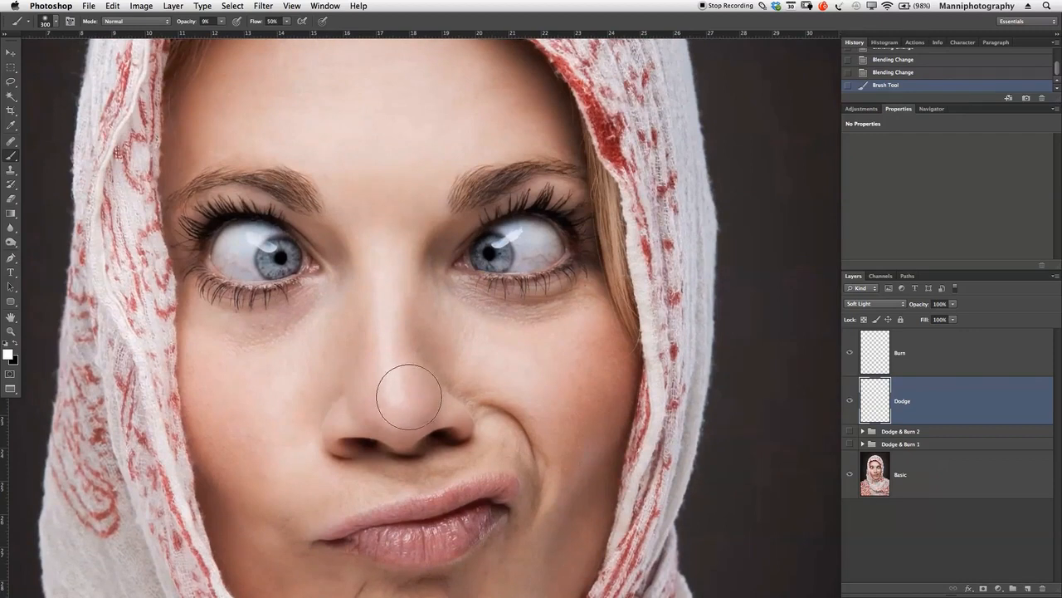
{"action": "left_click_drag", "start_coordinate": [384, 199], "coordinate": [381, 166]}
{"action": "left_click", "coordinate": [849, 401]}
{"action": "left_click", "coordinate": [850, 402]}
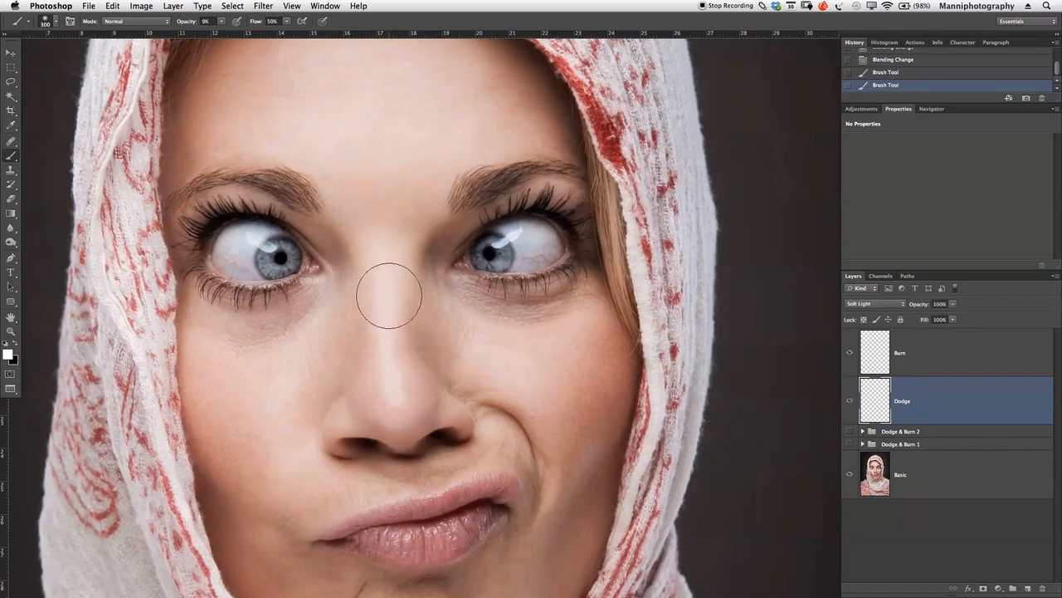
Raise the brush opacity to 15% and brighten the forehead on the Dodge layer with an 800 px brush.
{"action": "left_click_drag", "start_coordinate": [186, 24], "coordinate": [190, 23]}
{"action": "left_click_drag", "start_coordinate": [441, 158], "coordinate": [431, 244]}
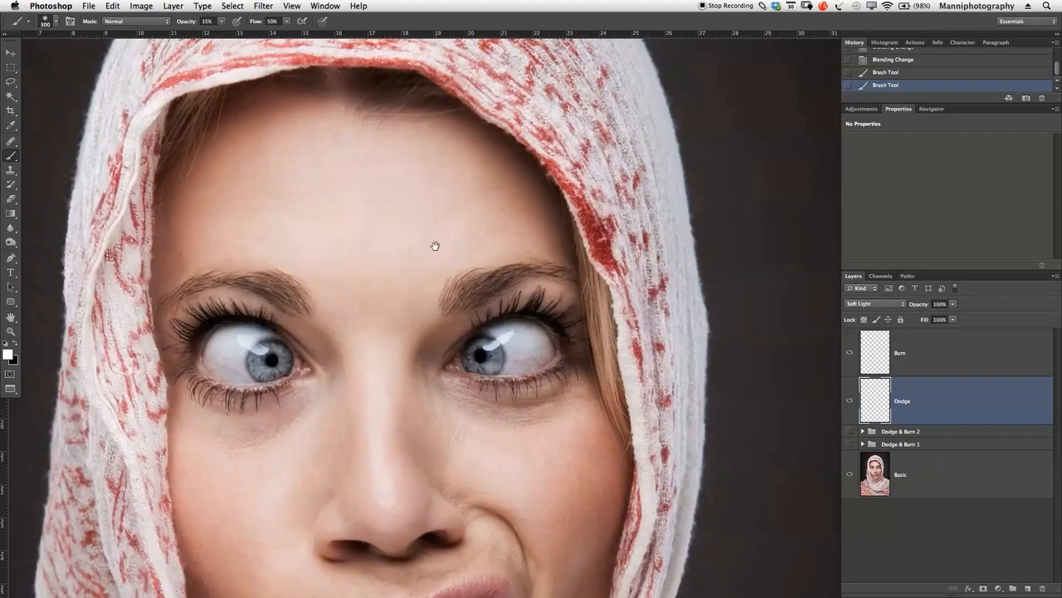
{"action": "key", "text": "]"}
{"action": "key", "text": "]"}
{"action": "key", "text": "]"}
{"action": "key", "text": "]"}
{"action": "key", "text": "]"}
{"action": "mouse_move", "coordinate": [371, 258]}
{"action": "left_mouse_down"}
{"action": "mouse_move", "coordinate": [352, 223]}
{"action": "mouse_move", "coordinate": [276, 205]}
{"action": "mouse_move", "coordinate": [291, 201]}
{"action": "mouse_move", "coordinate": [252, 171]}
{"action": "mouse_move", "coordinate": [330, 215]}
{"action": "mouse_move", "coordinate": [291, 228]}
{"action": "mouse_move", "coordinate": [413, 237]}
{"action": "mouse_move", "coordinate": [410, 189]}
{"action": "mouse_move", "coordinate": [454, 230]}
{"action": "mouse_move", "coordinate": [424, 160]}
{"action": "mouse_move", "coordinate": [437, 221]}
{"action": "mouse_move", "coordinate": [444, 218]}
{"action": "mouse_move", "coordinate": [341, 207]}
{"action": "left_mouse_up"}
{"action": "scroll", "coordinate": [324, 322], "scroll_direction": "down", "scroll_amount": 5}
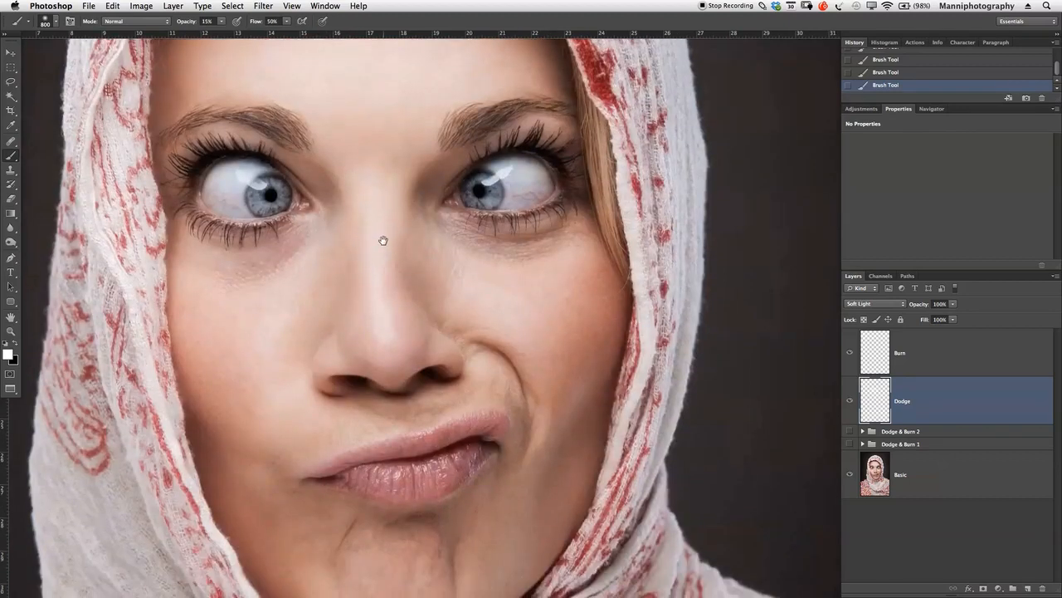
Brighten both cheeks below the eyes on the Dodge layer, reducing the brush size to 500 px.
{"action": "left_click_drag", "start_coordinate": [262, 301], "coordinate": [249, 330]}
{"action": "mouse_move", "coordinate": [497, 288]}
{"action": "left_mouse_down"}
{"action": "mouse_move", "coordinate": [584, 298]}
{"action": "mouse_move", "coordinate": [496, 286]}
{"action": "left_mouse_up"}
{"action": "key", "text": "bracketleft"}
{"action": "key", "text": "bracketleft"}
{"action": "key", "text": "bracketleft"}
{"action": "key", "text": "bracketleft"}
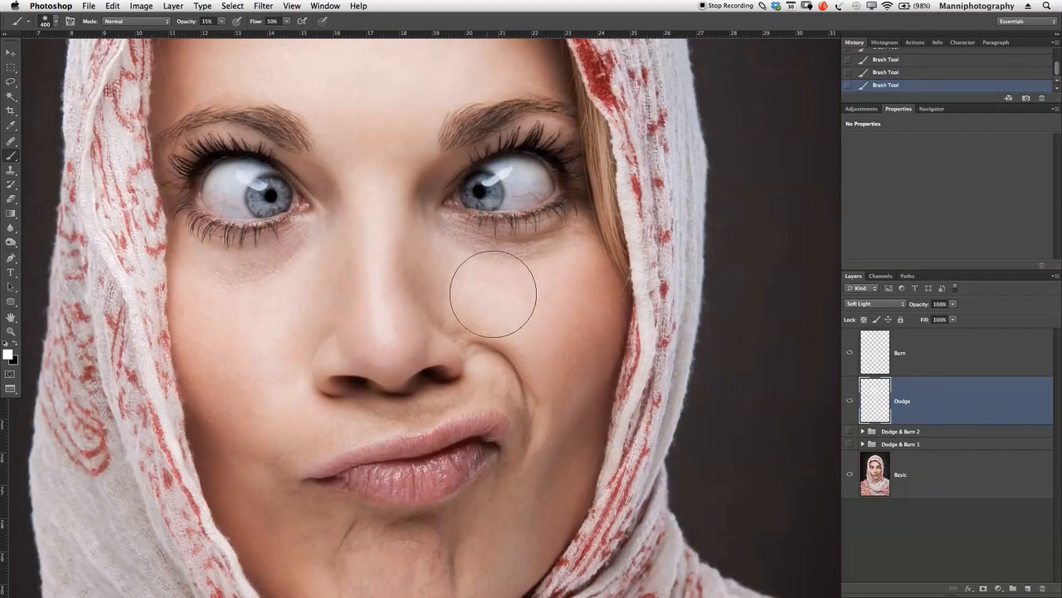
{"action": "key", "text": "bracketright"}
Brighten the lip highlights on the Dodge layer with a small brush of about 90 px.
{"action": "left_click_drag", "start_coordinate": [535, 401], "coordinate": [530, 275]}
{"action": "key", "text": "bracketleft"}
{"action": "key", "text": "bracketleft"}
{"action": "key", "text": "bracketleft"}
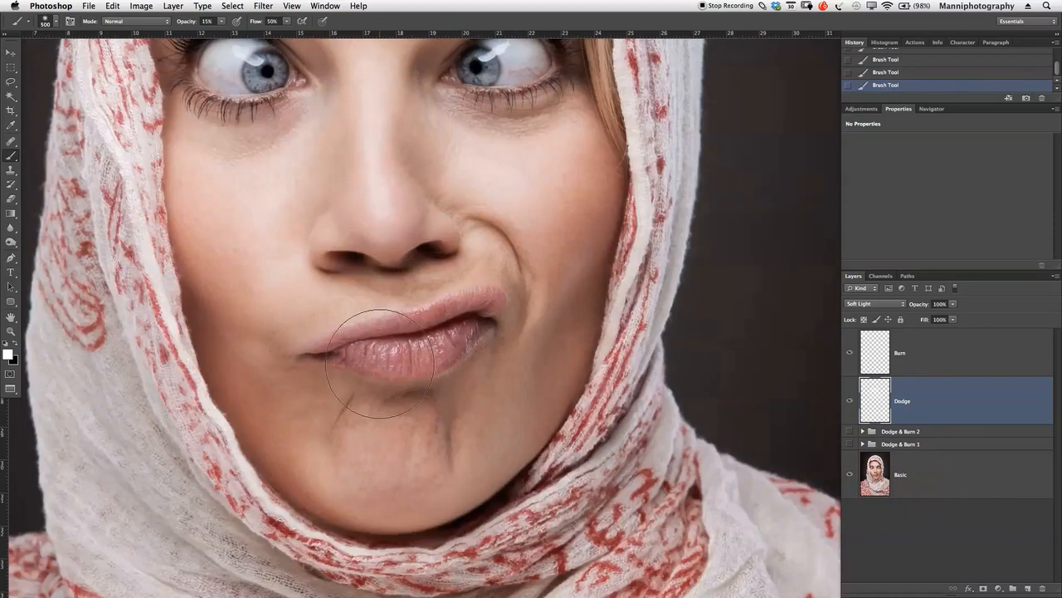
{"action": "key", "text": "bracketleft"}
{"action": "key", "text": "bracketleft"}
{"action": "key", "text": "bracketleft"}
{"action": "key", "text": "bracketleft"}
{"action": "key", "text": "bracketright"}
{"action": "key", "text": "bracketright"}
{"action": "key", "text": "bracketright"}
{"action": "key", "text": "bracketright"}
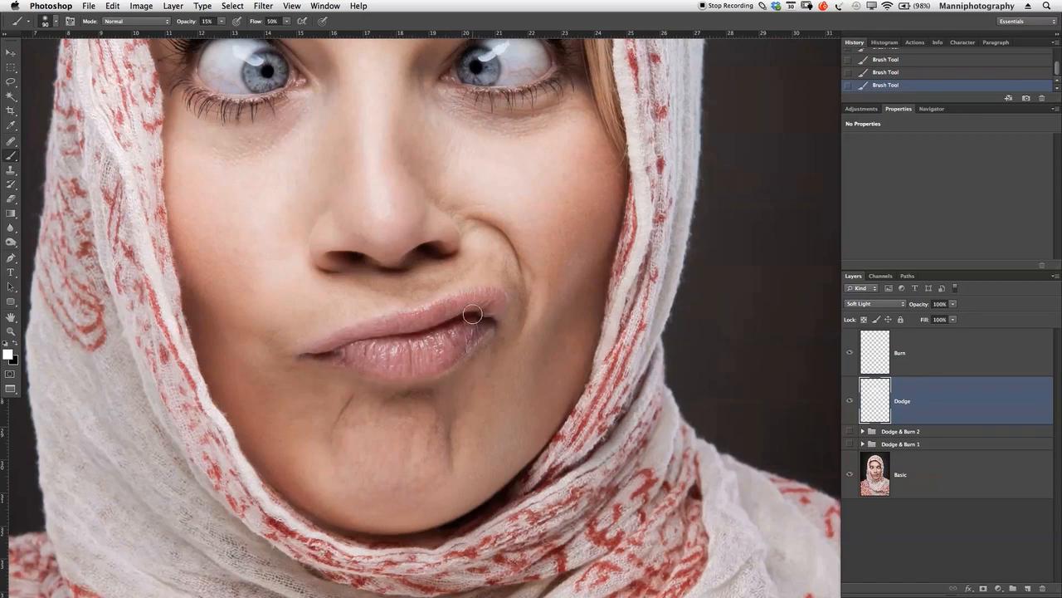
Continue dodging the remaining facial highlights with varying brush sizes up to 500 px.
{"action": "key", "text": "bracketright"}
{"action": "key", "text": "bracketright"}
{"action": "key", "text": "bracketright"}
{"action": "key", "text": "bracketright"}
{"action": "key", "text": "bracketright"}
{"action": "key", "text": "bracketright"}
{"action": "key", "text": "bracketright"}
{"action": "key", "text": "bracketright"}
{"action": "key", "text": "bracketleft"}
{"action": "key", "text": "bracketleft"}
{"action": "key", "text": "bracketleft"}
{"action": "key", "text": "bracketleft"}
{"action": "key", "text": "bracketleft"}
{"action": "key", "text": "bracketleft"}
{"action": "key", "text": "bracketleft"}
{"action": "key", "text": "bracketright"}
{"action": "key", "text": "bracketright"}
{"action": "key", "text": "space"}
{"action": "left_click_drag", "start_coordinate": [515, 189], "coordinate": [500, 368]}
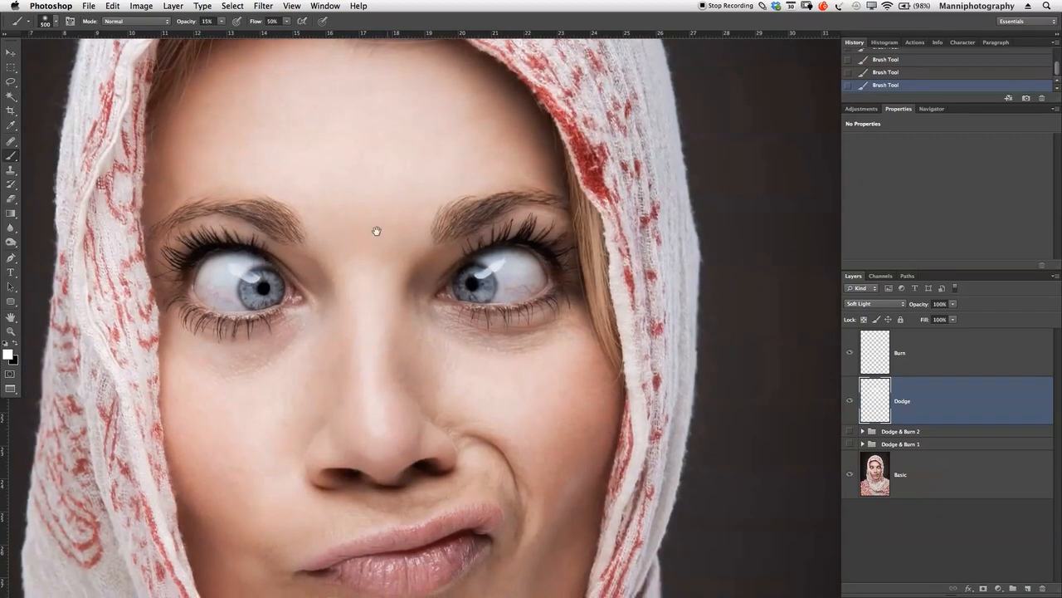
{"action": "scroll", "coordinate": [377, 230], "scroll_direction": "down", "scroll_amount": 5}
Darken the eyebrows and fine facial shadows on the Burn layer with black, using brush sizes of 100 and 70 px.
{"action": "left_click", "coordinate": [931, 351]}
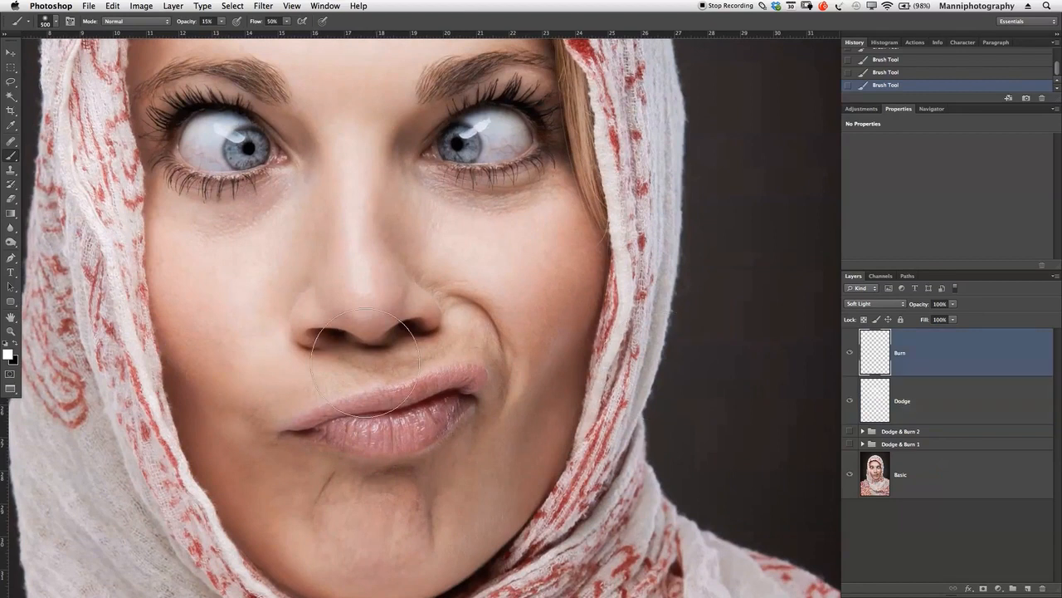
{"action": "key", "text": "x"}
{"action": "key", "text": "bracketleft"}
{"action": "key", "text": "bracketleft"}
{"action": "key", "text": "bracketleft"}
{"action": "key", "text": "bracketleft"}
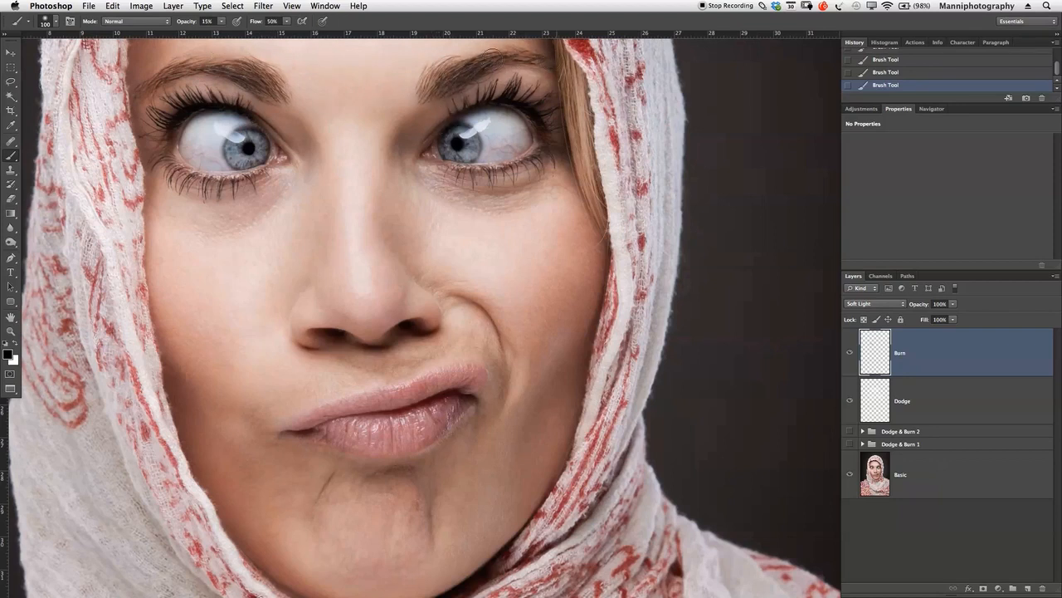
{"action": "key", "text": "bracketleft"}
{"action": "key", "text": "bracketleft"}
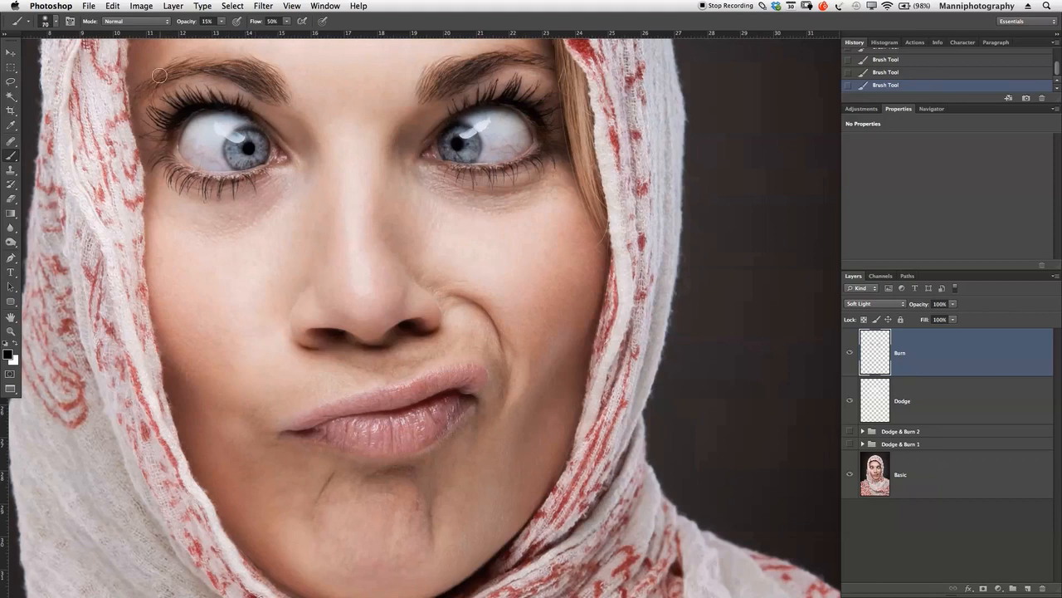
{"action": "key", "text": "bracketright"}
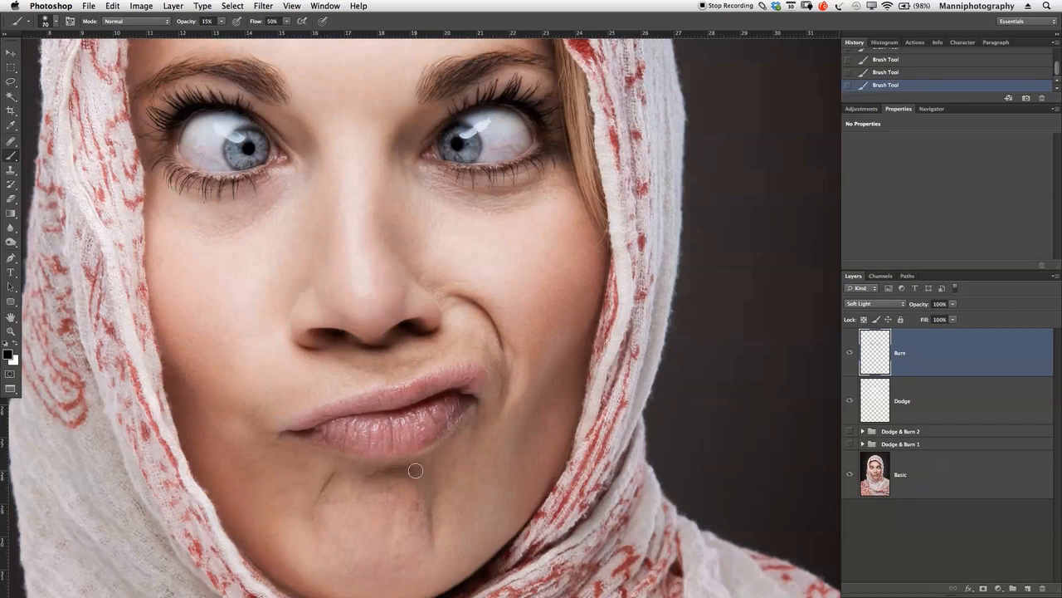
Darken the shadows around the chin crease on the Burn layer with a 300 px black brush.
{"action": "key", "text": "bracketright"}
{"action": "key", "text": "bracketright"}
{"action": "key", "text": "bracketright"}
{"action": "key", "text": "bracketright"}
{"action": "key", "text": "bracketright"}
{"action": "key", "text": "bracketright"}
{"action": "key", "text": "bracketright"}
{"action": "key", "text": "bracketright"}
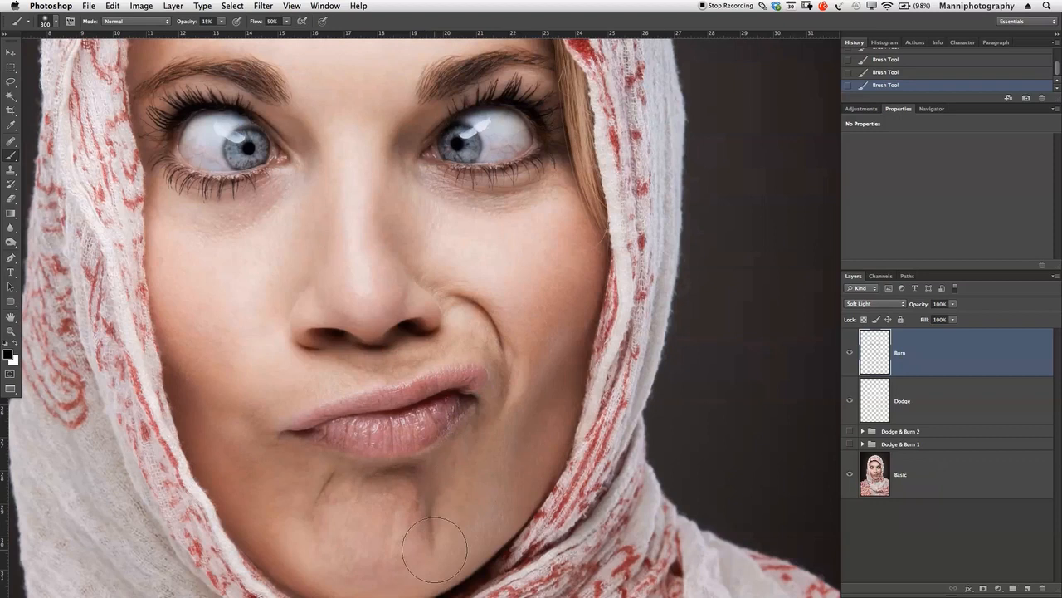
Darken the chin and jawline along the scarf on the Burn layer, adjusting the brush size up to 400 px.
{"action": "key", "text": "bracketleft"}
{"action": "key", "text": "bracketleft"}
{"action": "key", "text": "bracketleft"}
{"action": "key", "text": "bracketleft"}
{"action": "key", "text": "bracketleft"}
{"action": "key", "text": "bracketleft"}
{"action": "key", "text": "bracketleft"}
{"action": "key", "text": "bracketleft"}
{"action": "key", "text": "bracketleft"}
{"action": "key", "text": "bracketleft"}
{"action": "key", "text": "bracketleft"}
{"action": "key", "text": "bracketleft"}
{"action": "key", "text": "bracketleft"}
{"action": "key", "text": "bracketleft"}
{"action": "key", "text": "bracketright"}
{"action": "key", "text": "bracketright"}
{"action": "key", "text": "bracketright"}
{"action": "key", "text": "bracketright"}
{"action": "key", "text": "bracketright"}
{"action": "key", "text": "bracketright"}
{"action": "key", "text": "bracketright"}
{"action": "key", "text": "bracketright"}
{"action": "key", "text": "bracketright"}
{"action": "key", "text": "bracketright"}
{"action": "left_click_drag", "start_coordinate": [279, 319], "coordinate": [277, 308]}
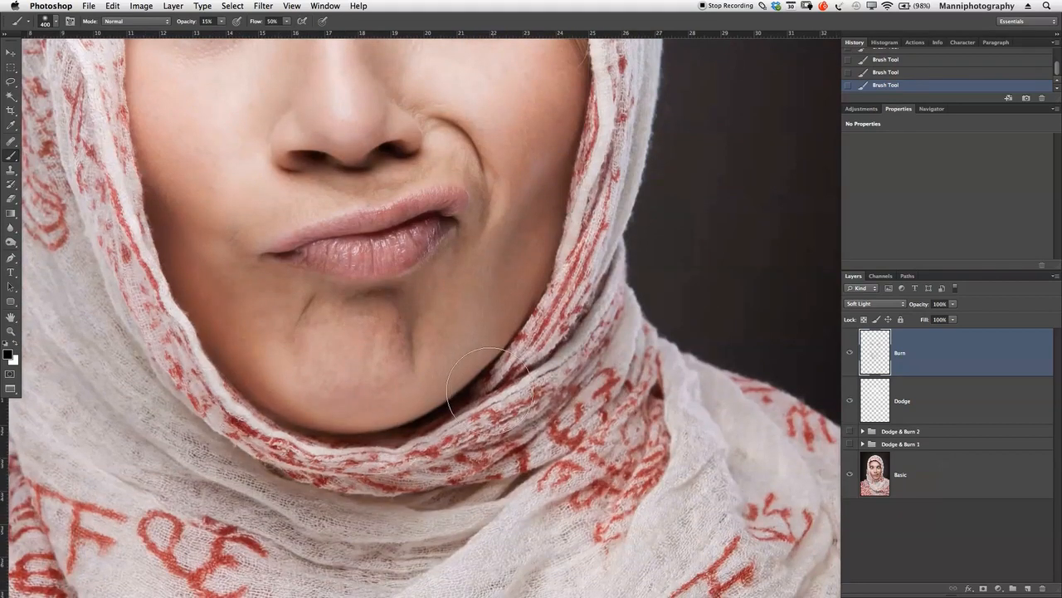
Darken the outer edge of the cheek beside the scarf on the Burn layer with a 175 px or smaller brush.
{"action": "scroll", "coordinate": [527, 332], "scroll_direction": "up", "scroll_amount": 5}
{"action": "key", "text": "bracketleft"}
{"action": "key", "text": "bracketleft"}
{"action": "key", "text": "bracketleft"}
{"action": "key", "text": "bracketleft"}
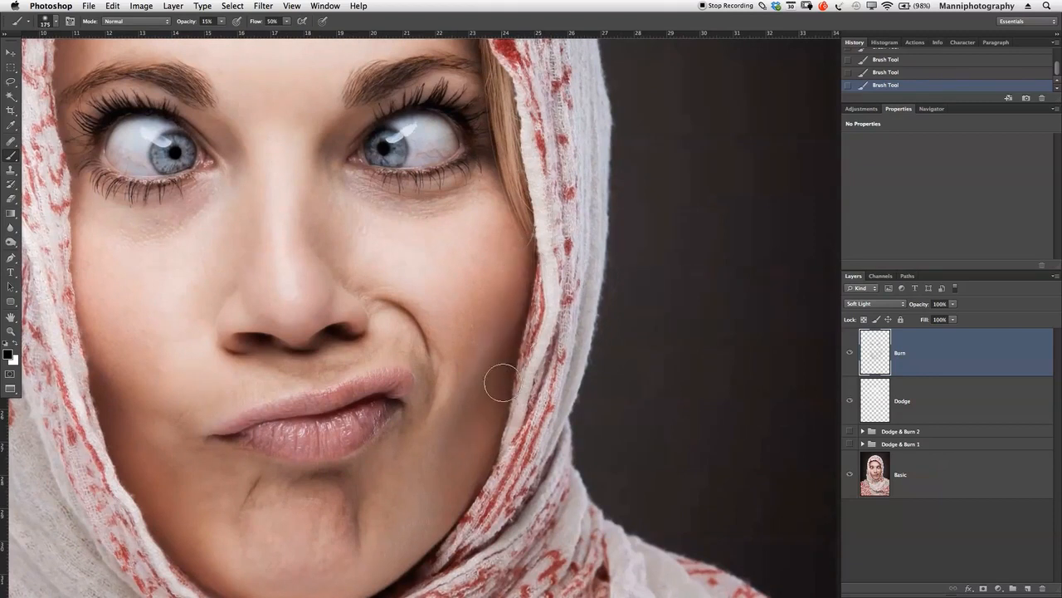
{"action": "key", "text": "bracketleft"}
{"action": "key", "text": "bracketleft"}
{"action": "key", "text": "bracketleft"}
{"action": "key", "text": "bracketleft"}
Darken the outer contours of the whole face on the Burn layer with a 400 px brush.
{"action": "key", "text": "z"}
{"action": "left_click_drag", "start_coordinate": [482, 142], "coordinate": [453, 171]}
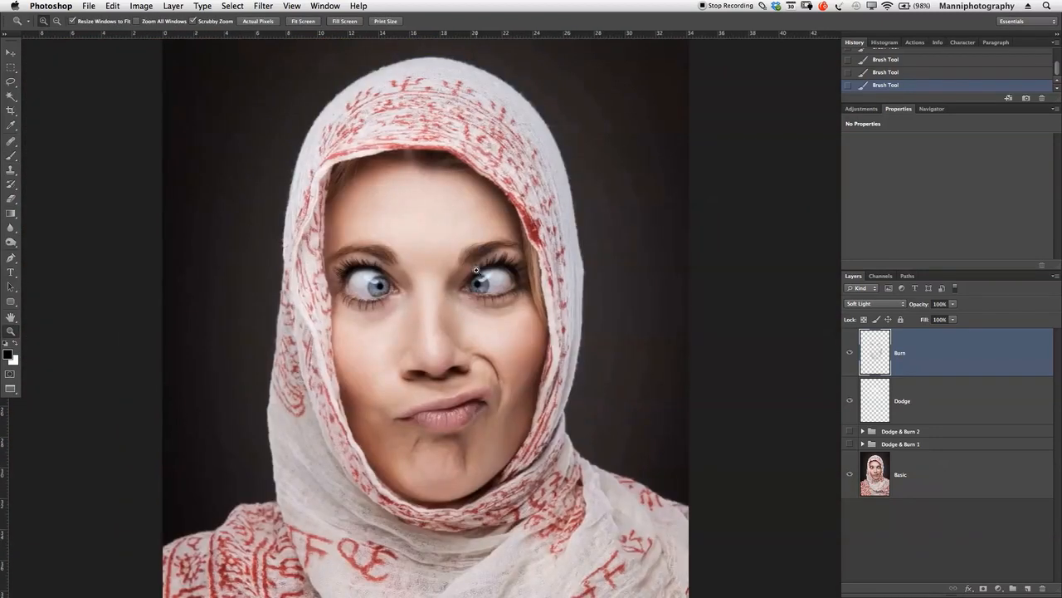
{"action": "key", "text": "b"}
{"action": "key", "text": "bracketright"}
{"action": "key", "text": "bracketright"}
{"action": "key", "text": "bracketright"}
{"action": "key", "text": "bracketright"}
{"action": "key", "text": "bracketright"}
{"action": "key", "text": "bracketright"}
{"action": "key", "text": "bracketright"}
{"action": "key", "text": "bracketright"}
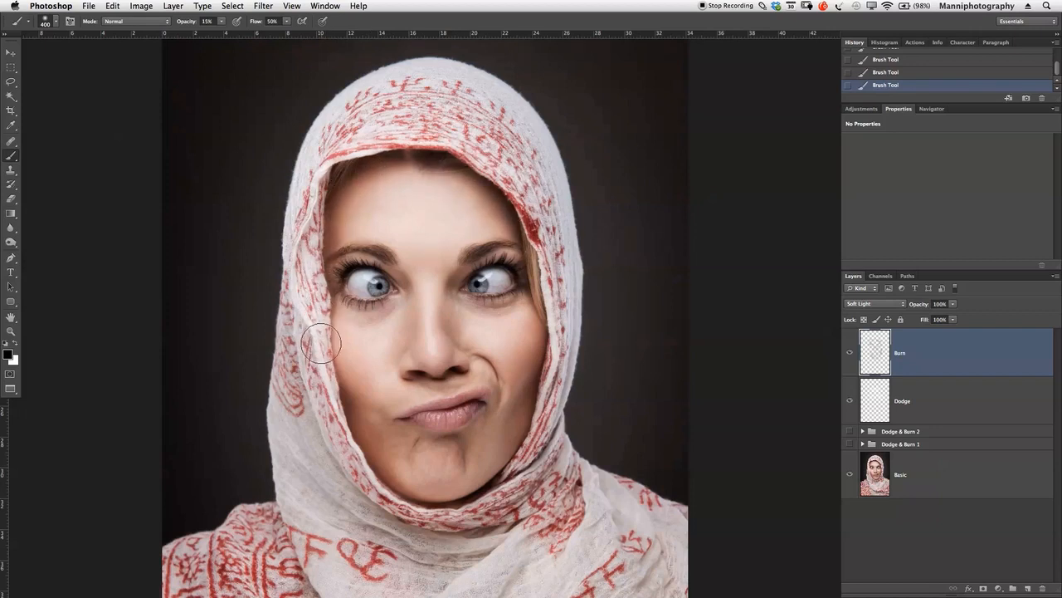
Compare the portrait with and without the painted Burn layer and the Dodge layer.
{"action": "left_click", "coordinate": [849, 354]}
{"action": "left_click", "coordinate": [849, 354]}
{"action": "left_click", "coordinate": [850, 401]}
{"action": "left_click", "coordinate": [850, 401]}
Try the Overlay blend mode on the Burn layer, inspect the face up close, and restore Soft Light.
{"action": "left_click", "coordinate": [887, 304]}
{"action": "left_click", "coordinate": [883, 298]}
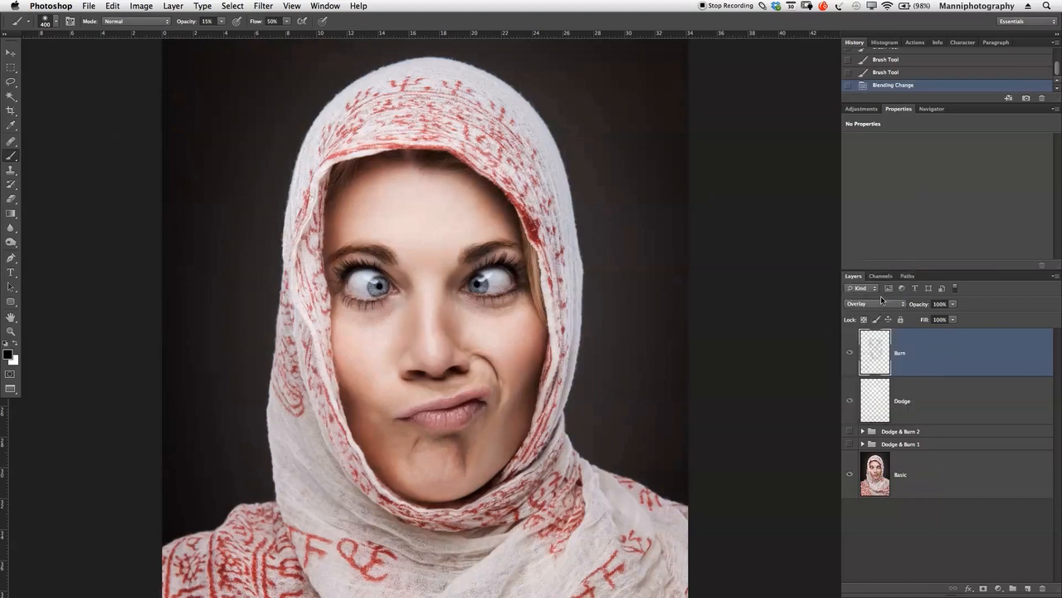
{"action": "key", "text": "z"}
{"action": "left_click", "coordinate": [406, 242]}
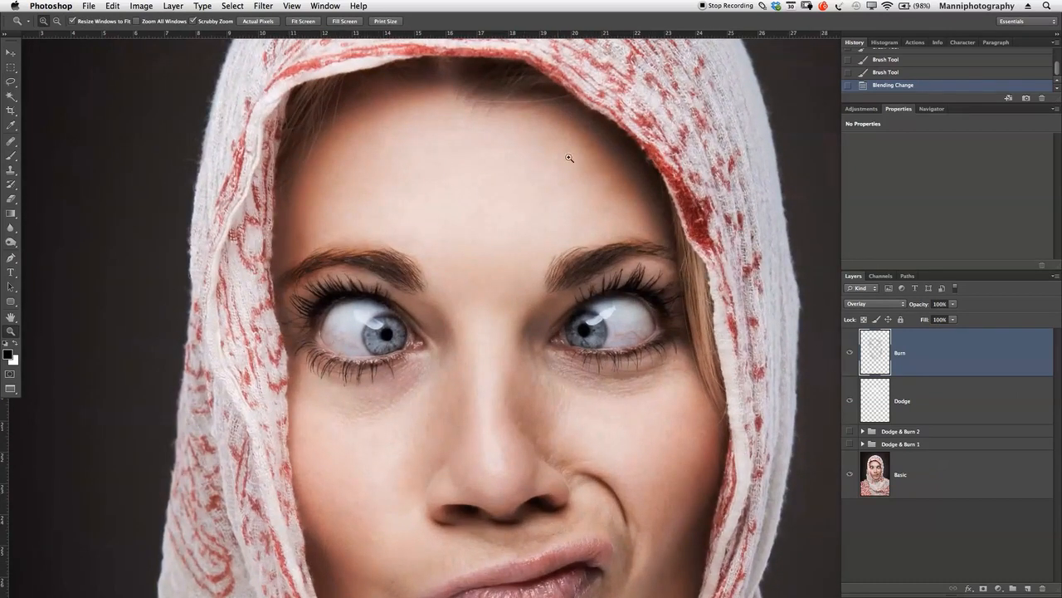
{"action": "left_click_drag", "start_coordinate": [586, 281], "coordinate": [579, 229]}
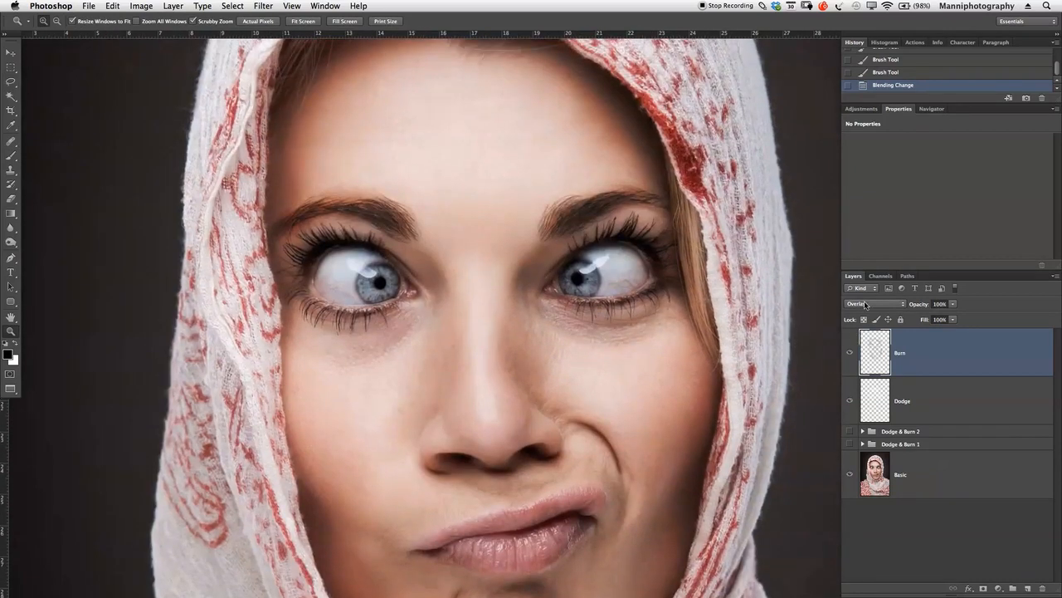
{"action": "left_click", "coordinate": [865, 305]}
{"action": "left_click", "coordinate": [863, 310]}
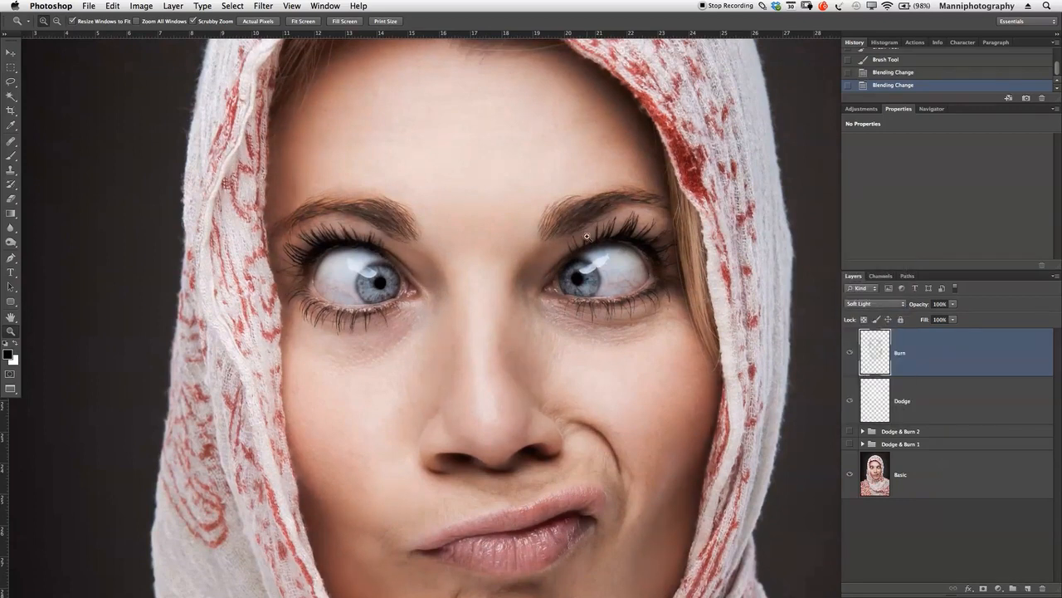
{"action": "scroll", "coordinate": [616, 249], "scroll_direction": "down", "scroll_amount": 4}
{"action": "left_click_drag", "start_coordinate": [619, 294], "coordinate": [605, 275]}
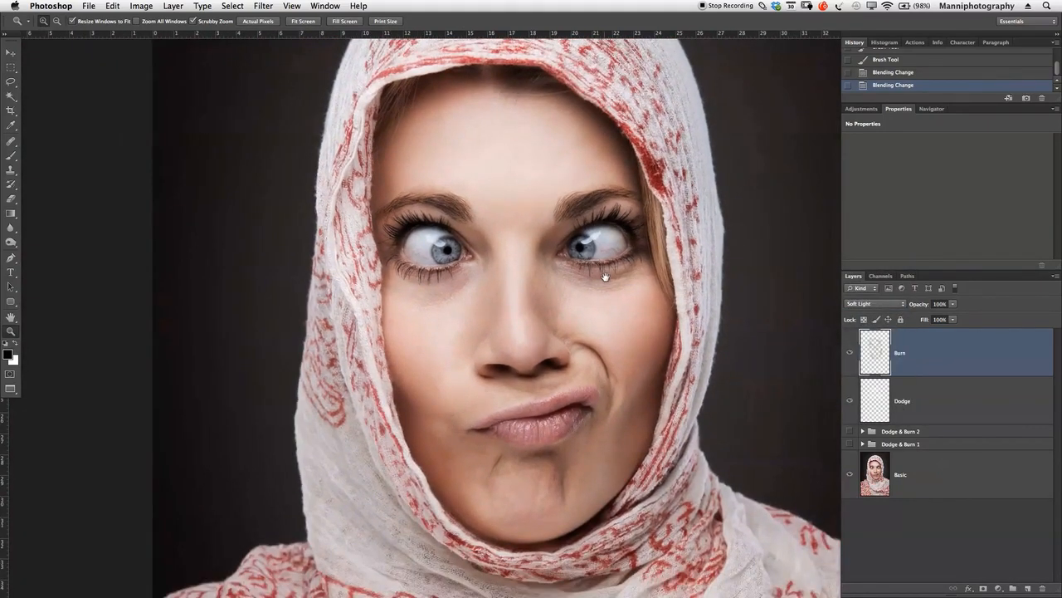
{"action": "scroll", "coordinate": [605, 284], "scroll_direction": "down", "scroll_amount": 2}
{"action": "scroll", "coordinate": [606, 285], "scroll_direction": "down", "scroll_amount": 1}
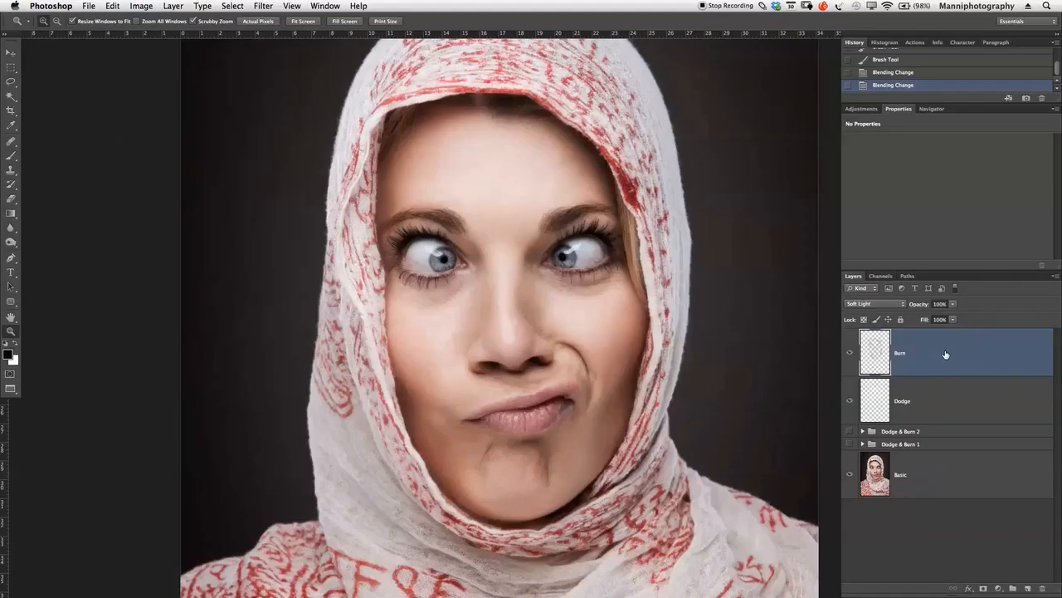
Protect the shadows in the Burn layer's blending options by splitting the Underlying Layer black slider of Blend If to 0 / 150.
{"action": "double_click", "coordinate": [943, 355]}
{"action": "left_click_drag", "start_coordinate": [926, 88], "coordinate": [918, 57]}
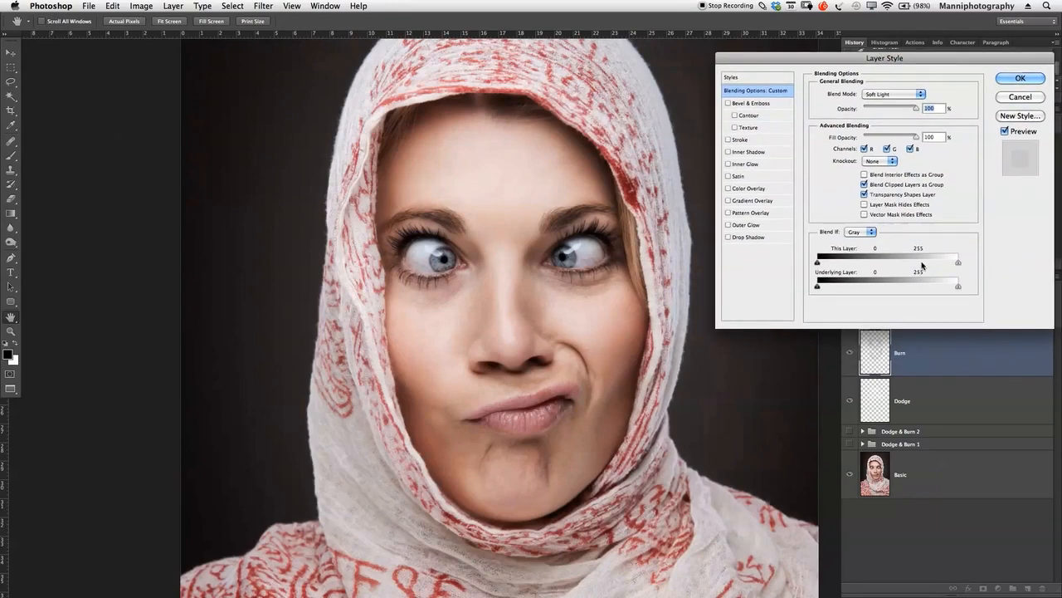
{"action": "key", "text": "F1"}
{"action": "key", "text": "F1"}
{"action": "key", "text": "alt"}
{"action": "key", "text": "F1"}
{"action": "key", "text": "F1"}
{"action": "left_click_drag", "start_coordinate": [819, 286], "coordinate": [825, 290]}
{"action": "key", "text": "F1"}
{"action": "key", "text": "F1"}
{"action": "left_click_drag", "start_coordinate": [825, 288], "coordinate": [865, 296]}
{"action": "left_click_drag", "start_coordinate": [865, 287], "coordinate": [901, 288]}
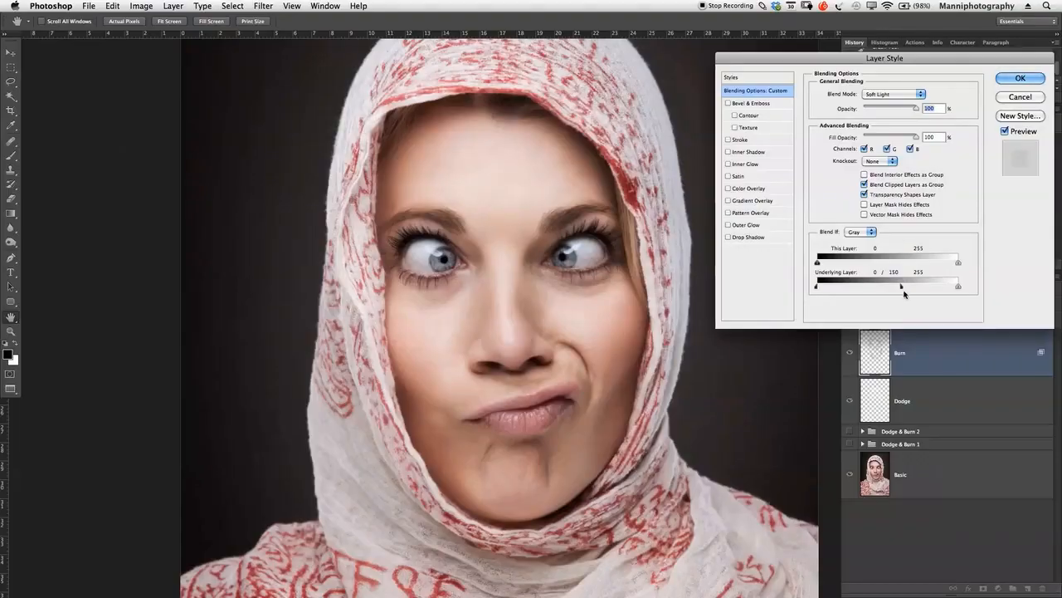
{"action": "left_click_drag", "start_coordinate": [902, 289], "coordinate": [900, 287]}
{"action": "left_click", "coordinate": [1020, 77]}
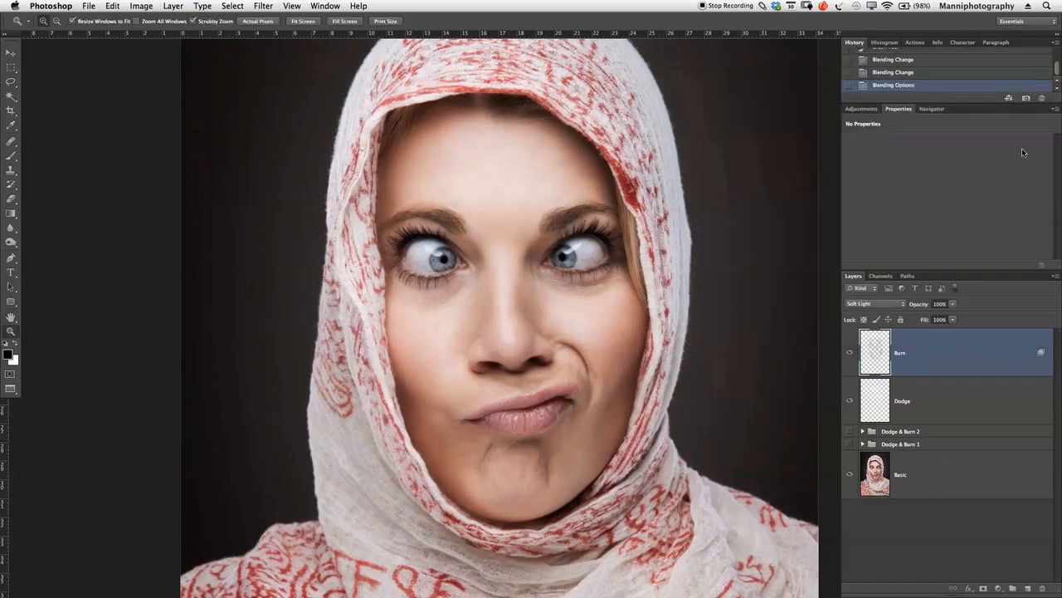
Group the Burn and Dodge layers and name the group "Dodge & Burn 3".
{"action": "left_click", "coordinate": [954, 382], "text": "shift"}
{"action": "key", "text": "super+g"}
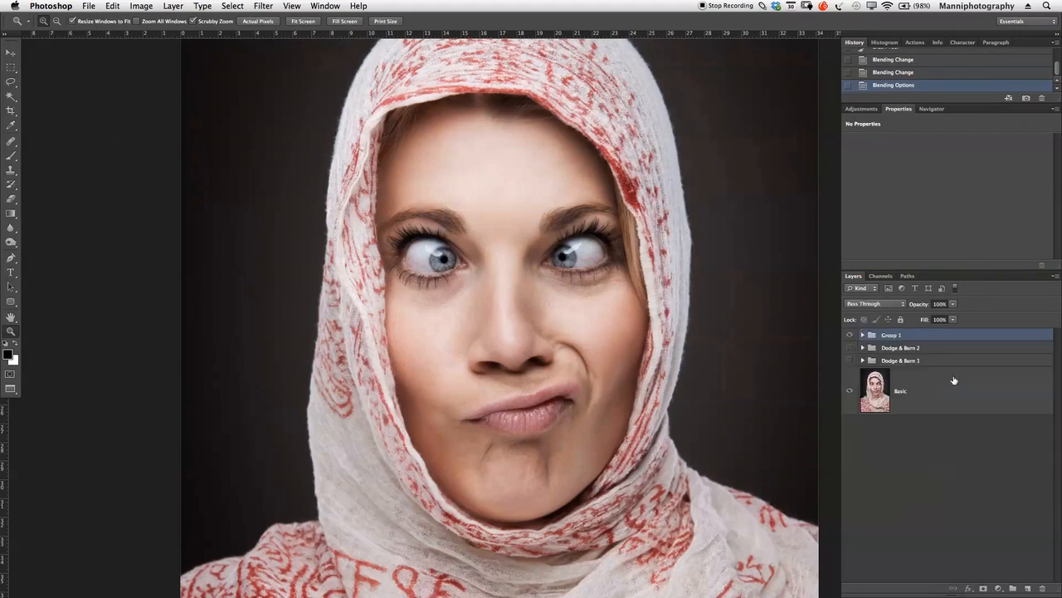
{"action": "double_click", "coordinate": [888, 335]}
{"action": "type", "text": "Dodge & Burn"}
{"action": "key", "text": "Return"}
{"action": "double_click", "coordinate": [892, 336]}
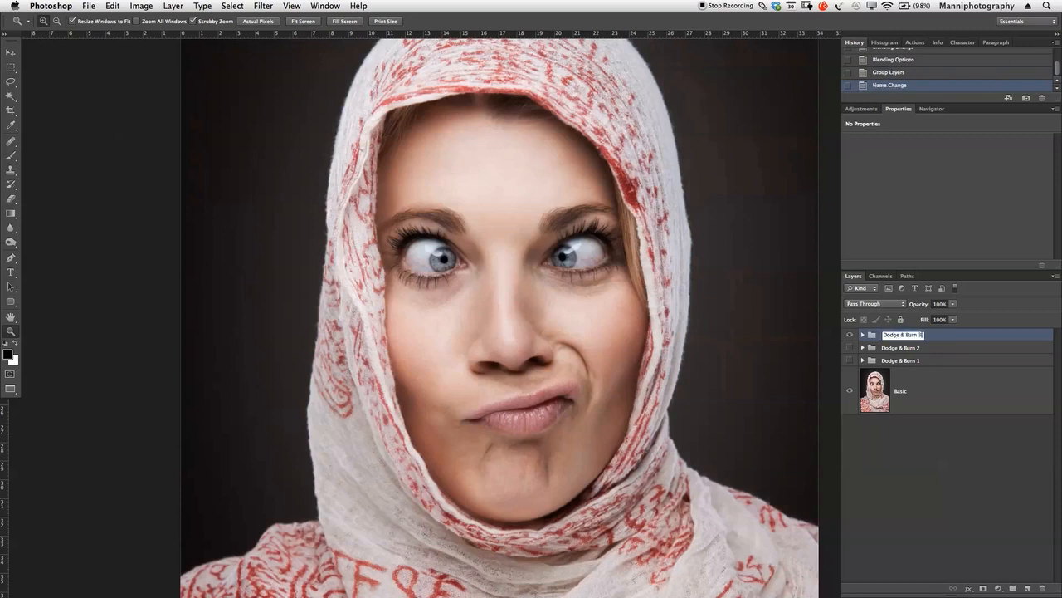
{"action": "type", "text": "Dodge & Burn 3"}
{"action": "key", "text": "Return"}
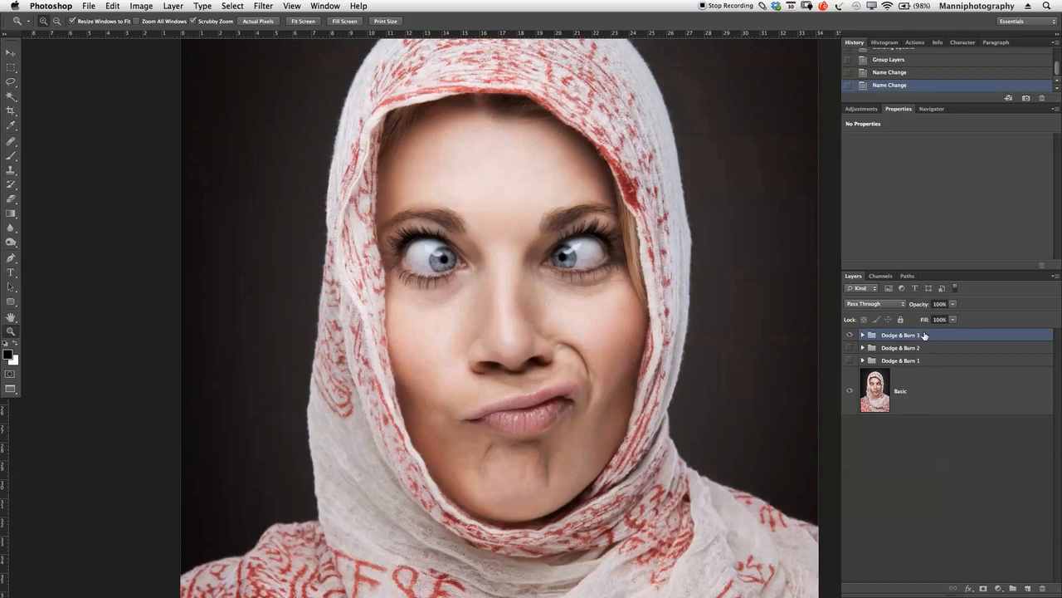
Compare the whole portrait with and without the Dodge & Burn 3 group.
{"action": "left_click", "coordinate": [849, 336]}
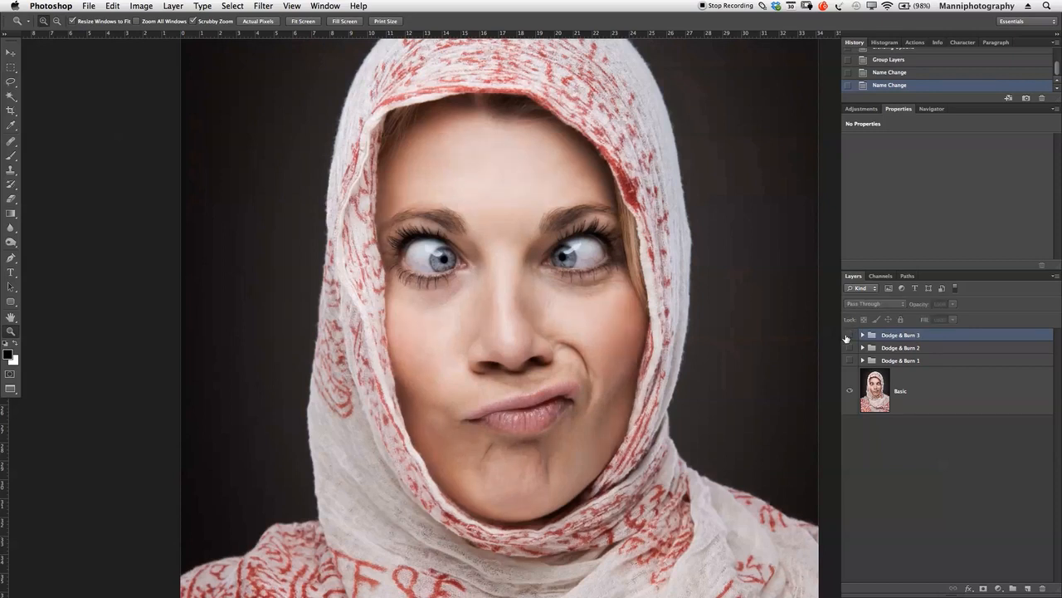
{"action": "left_click_drag", "start_coordinate": [628, 317], "coordinate": [581, 324]}
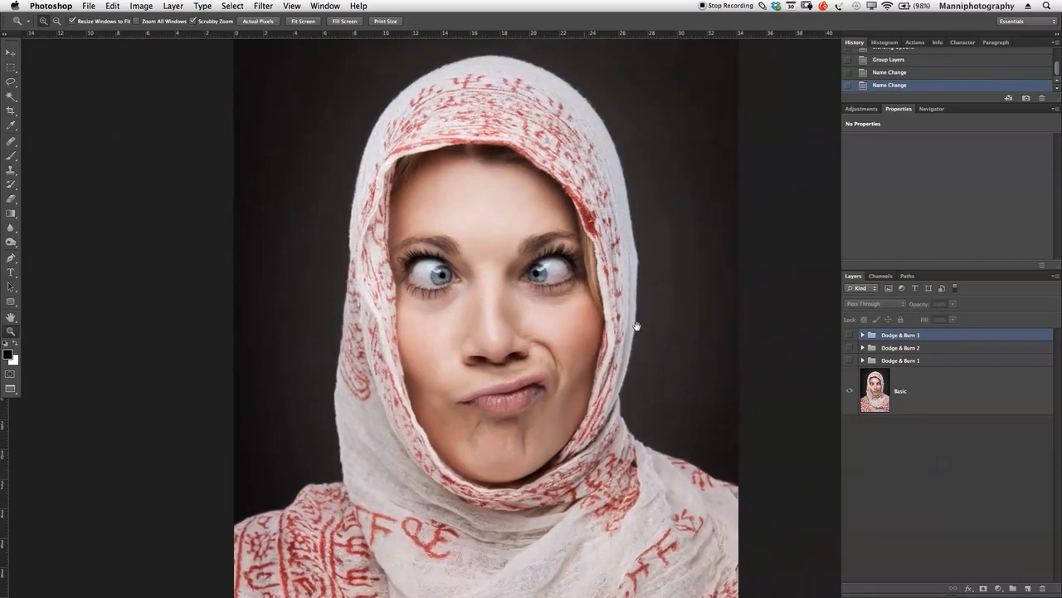
{"action": "left_click", "coordinate": [850, 335]}
{"action": "left_click", "coordinate": [849, 335]}
{"action": "left_click", "coordinate": [850, 335]}
{"action": "left_click", "coordinate": [850, 335]}
{"action": "left_click", "coordinate": [850, 336]}
{"action": "left_click", "coordinate": [850, 336]}
Compare the portrait with and without the Dodge & Burn 1 group and the Dodge & Burn 2 group, one at a time.
{"action": "left_click", "coordinate": [850, 361]}
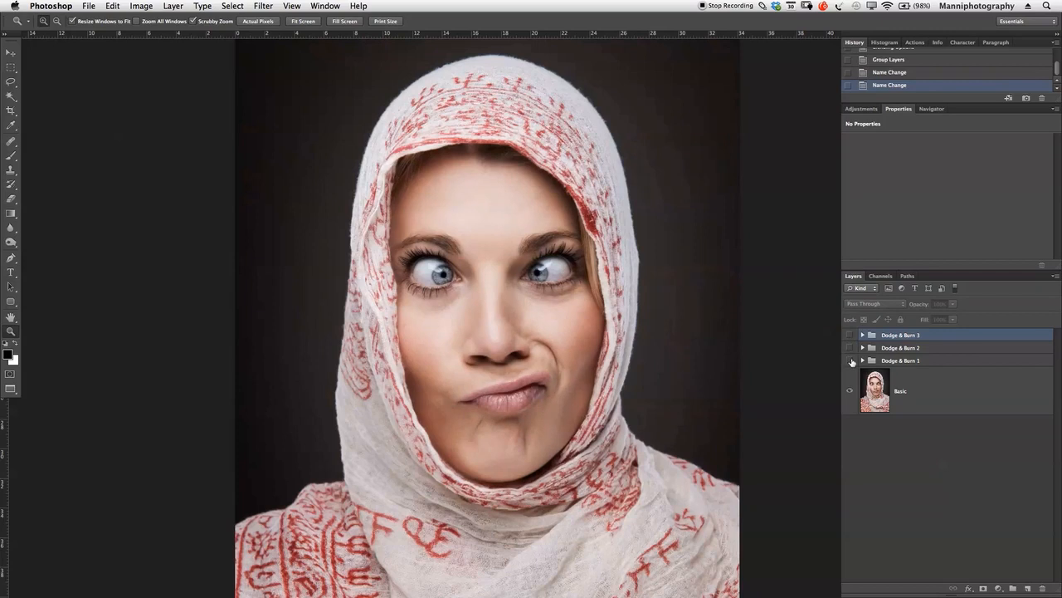
{"action": "left_click", "coordinate": [850, 361]}
{"action": "left_click", "coordinate": [850, 361]}
{"action": "left_click", "coordinate": [851, 361]}
{"action": "left_click", "coordinate": [850, 359]}
{"action": "left_click", "coordinate": [850, 349]}
{"action": "left_click", "coordinate": [850, 349]}
{"action": "left_click", "coordinate": [851, 348]}
{"action": "left_click", "coordinate": [851, 348]}
{"action": "left_click", "coordinate": [851, 348]}
{"action": "left_click", "coordinate": [851, 349]}
Check the effect of the Dodge & Burn 3 group again against the unretouched portrait, leaving the group hidden.
{"action": "left_click", "coordinate": [850, 335]}
{"action": "left_click", "coordinate": [850, 336]}
{"action": "left_click", "coordinate": [850, 335]}
{"action": "left_click", "coordinate": [850, 336]}
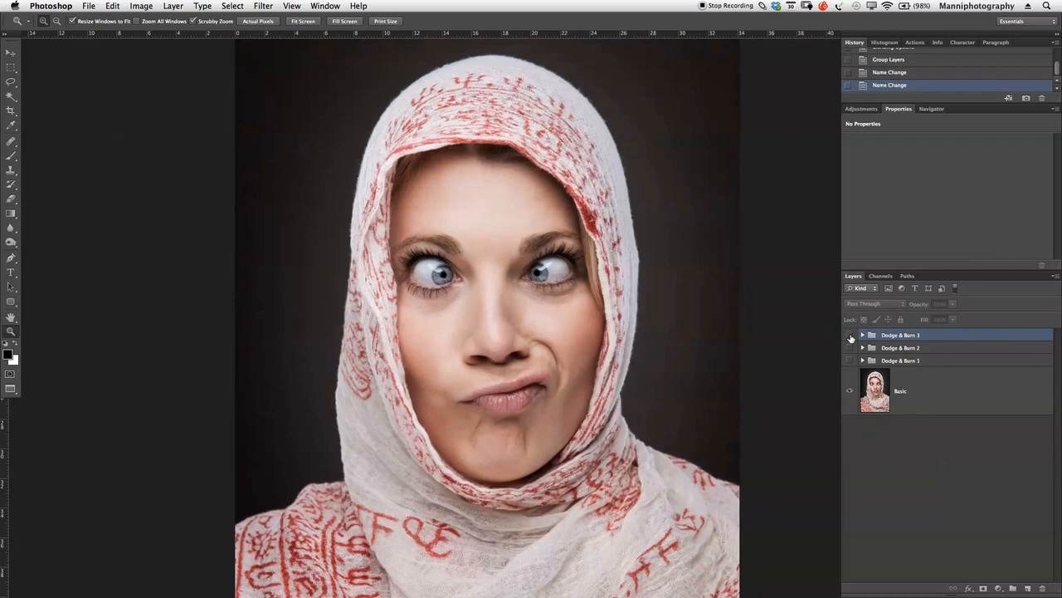
{"action": "left_click", "coordinate": [850, 335]}
{"action": "left_click", "coordinate": [850, 335]}
{"action": "left_click", "coordinate": [850, 335]}
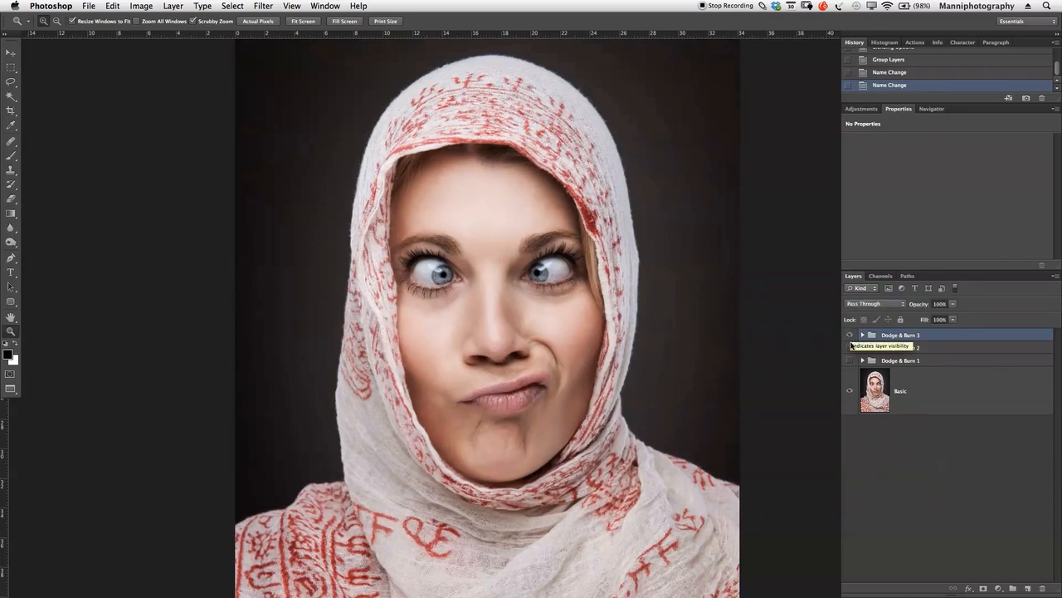
{"action": "left_click", "coordinate": [850, 336]}
Examine the Hard and Soft layers inside the Dodge & Burn 1 group and check the group's effect on the portrait.
{"action": "left_click", "coordinate": [861, 361]}
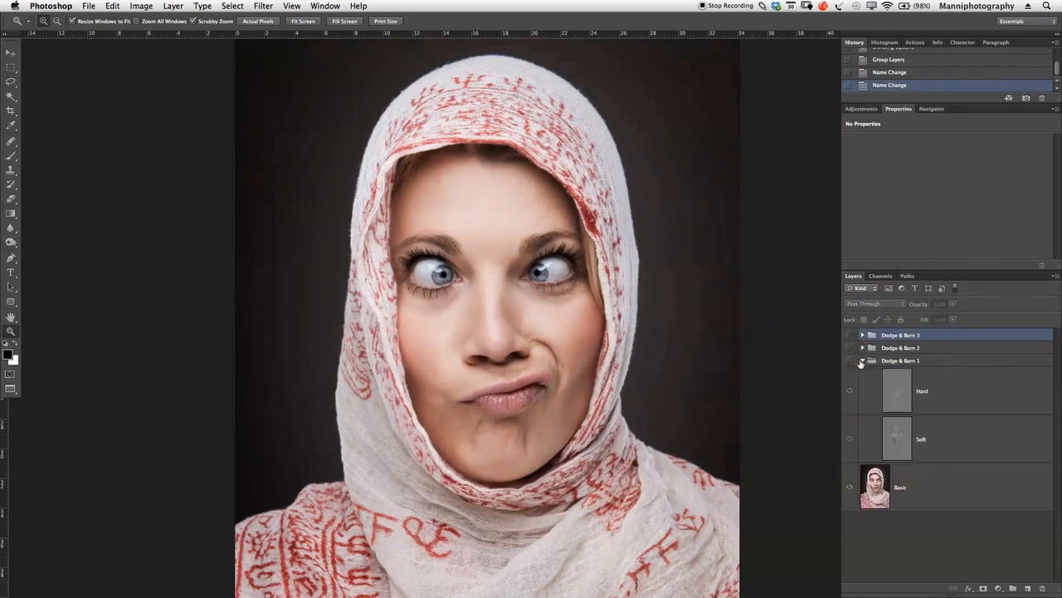
{"action": "left_click", "coordinate": [850, 361]}
{"action": "left_click", "coordinate": [850, 361]}
{"action": "left_click", "coordinate": [849, 361]}
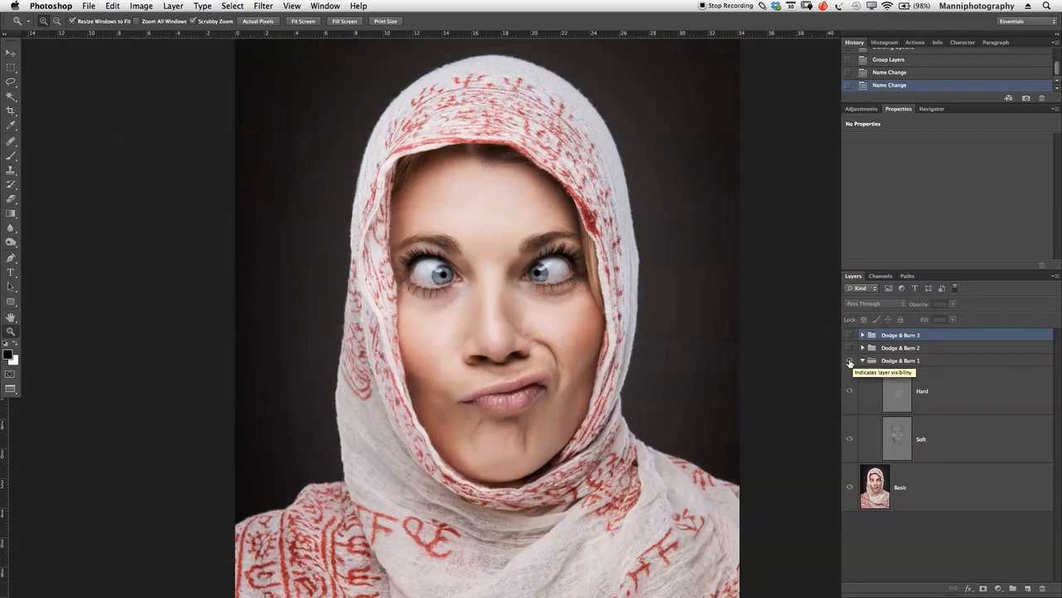
{"action": "left_click", "coordinate": [861, 361]}
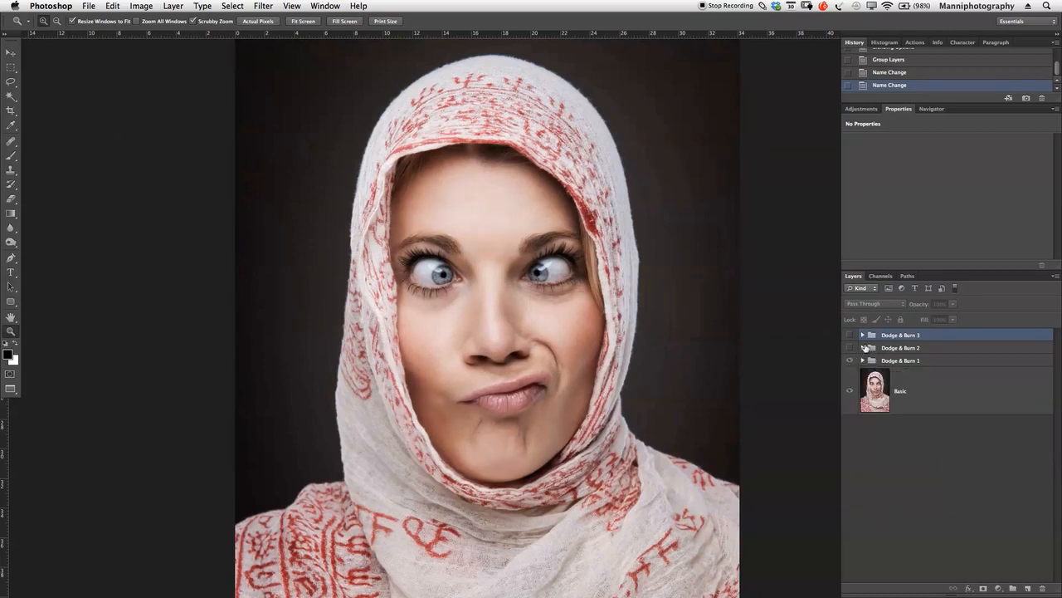
{"action": "left_click", "coordinate": [850, 361]}
Examine the masked Burn and Dodge curves inside the Dodge & Burn 2 group and check the group's effect on the portrait.
{"action": "left_click", "coordinate": [861, 348]}
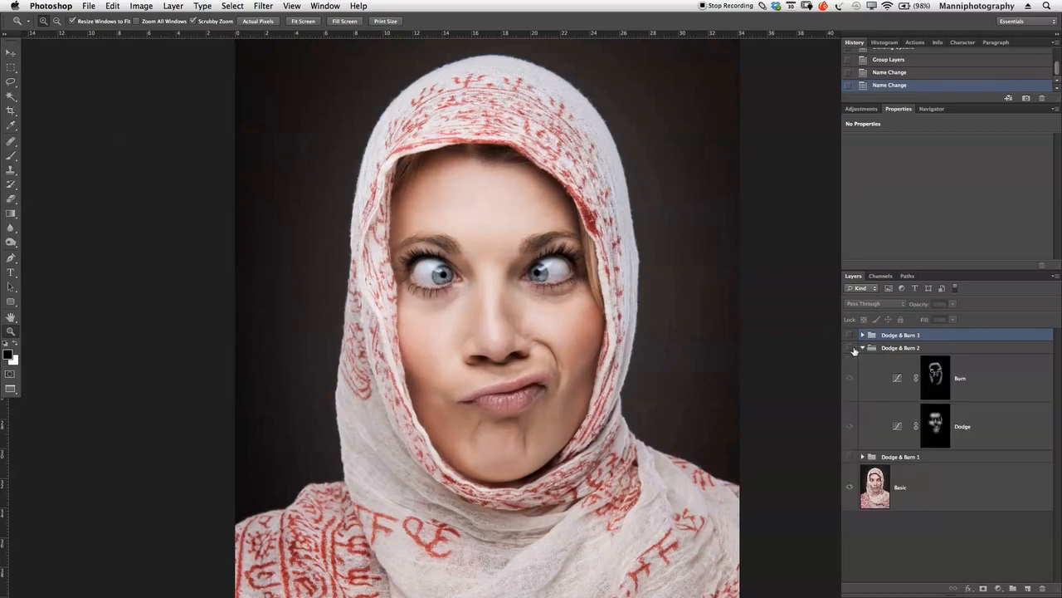
{"action": "left_click", "coordinate": [849, 348]}
{"action": "left_click", "coordinate": [850, 348]}
{"action": "left_click", "coordinate": [850, 349]}
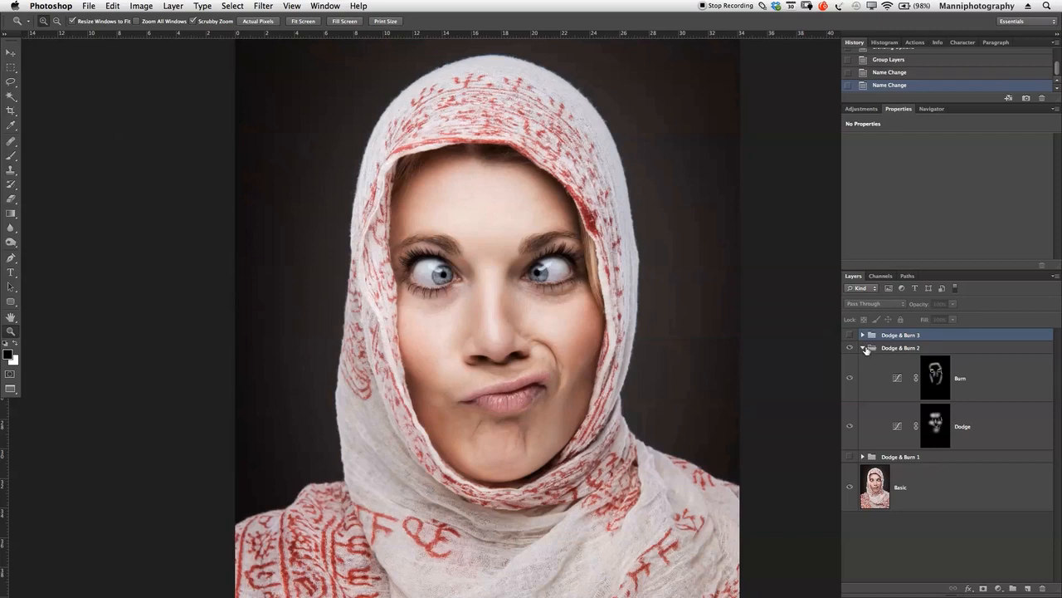
{"action": "left_click", "coordinate": [863, 349]}
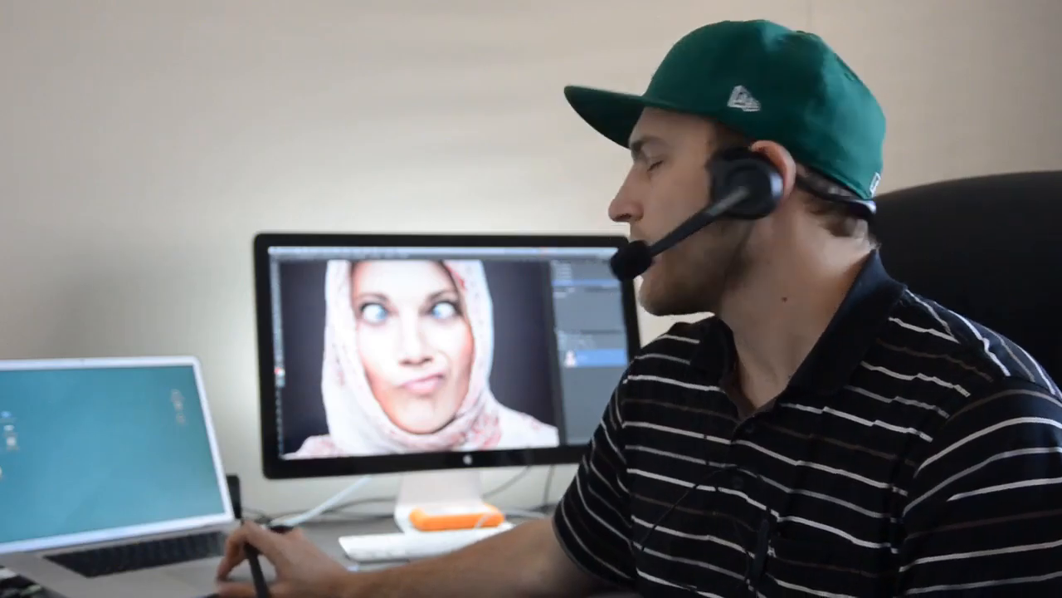